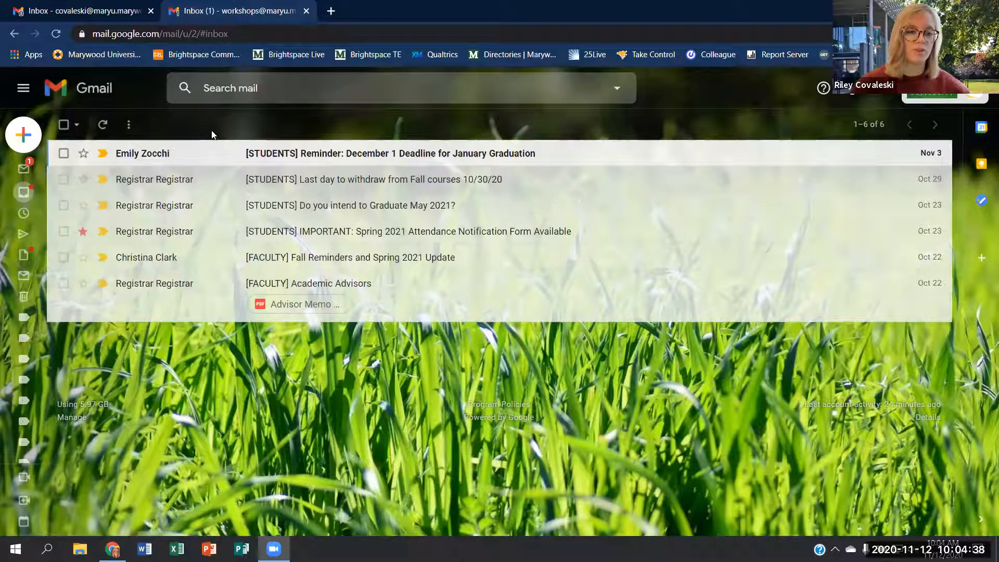
# - Compose a new email to the first suggested contact's address with the subject "Kindness is key!"
pyautogui.click(29, 139)
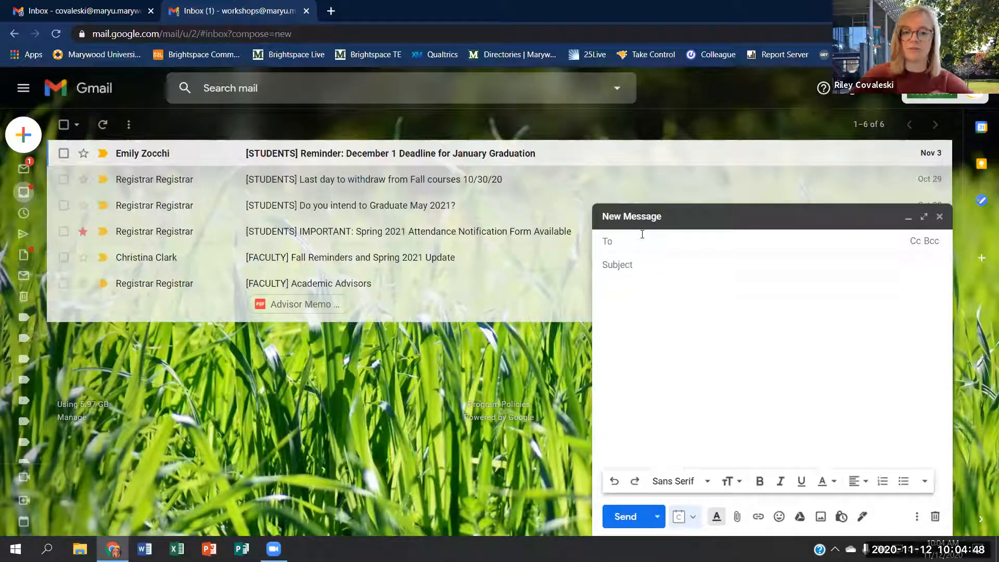
pyautogui.write('covaleski')
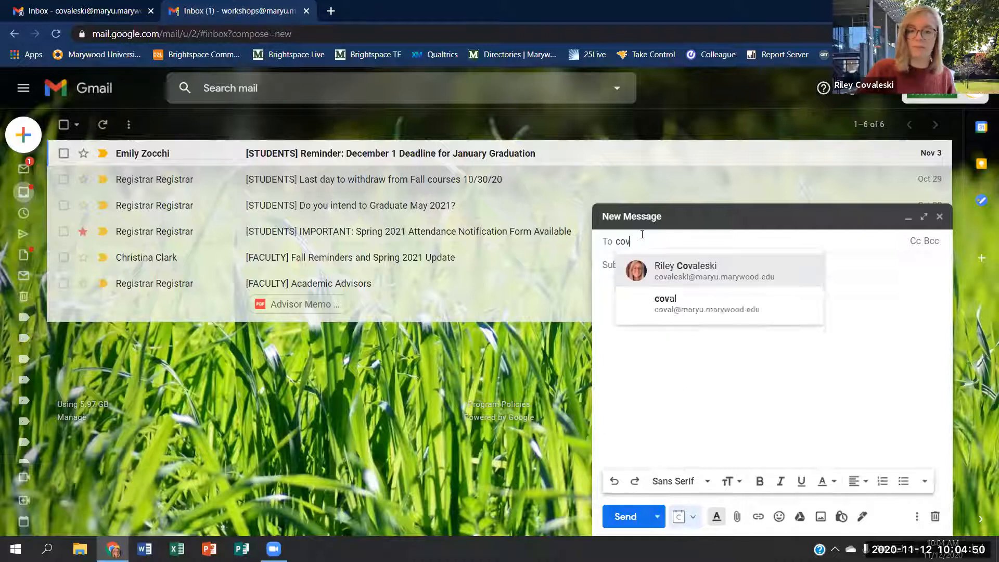
pyautogui.click(667, 271)
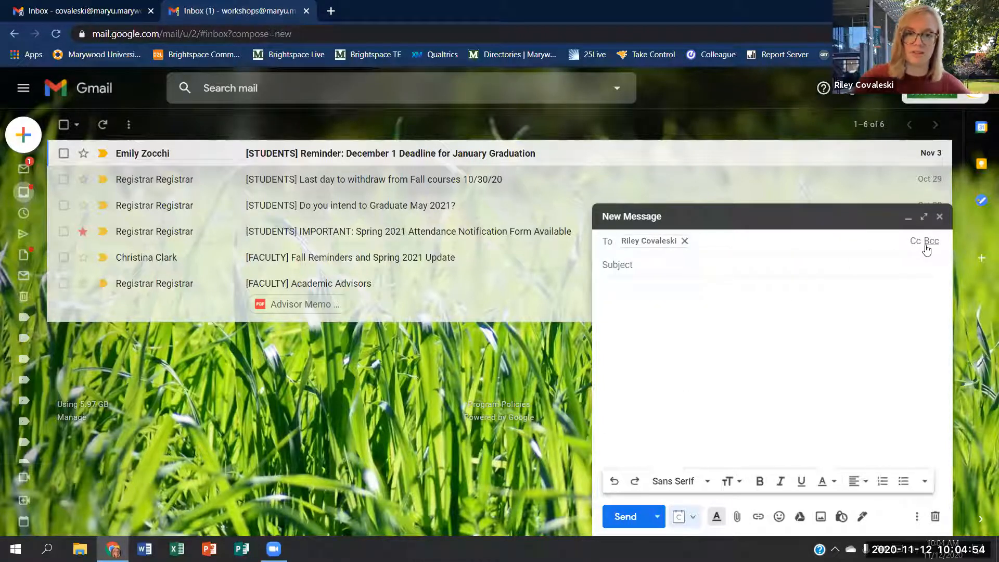
pyautogui.click(717, 263)
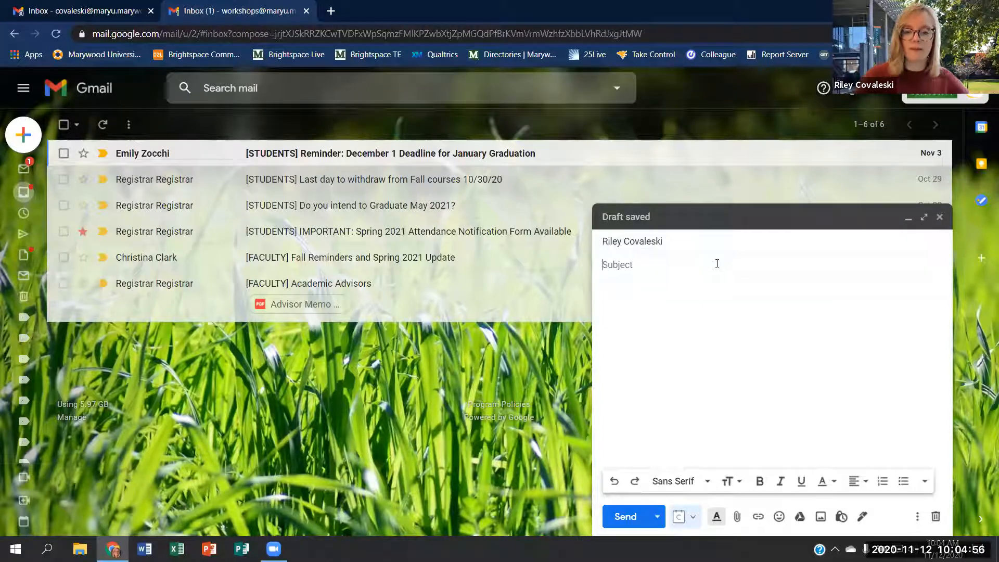
pyautogui.write('Kindness is key!')
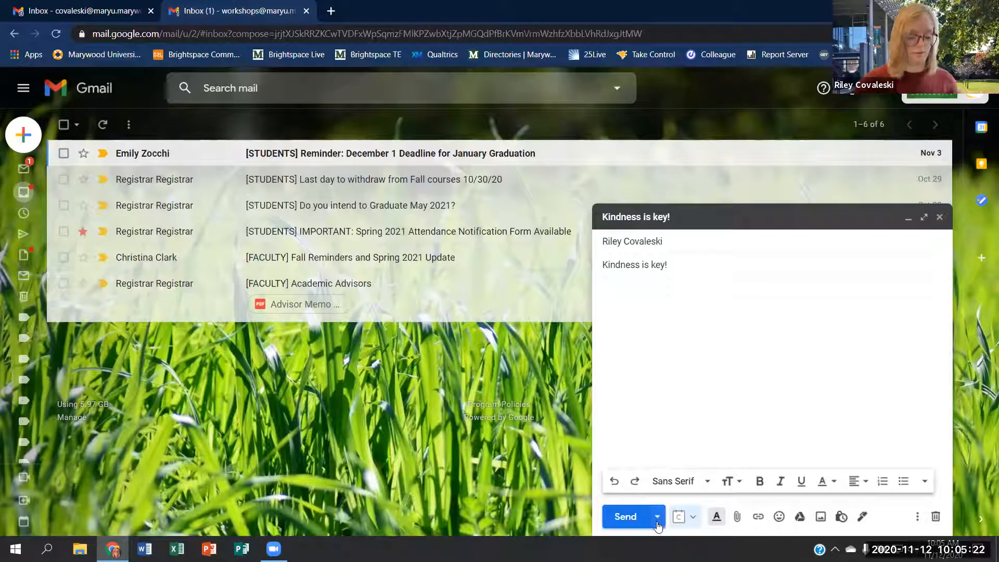
# - Start scheduling the message for a custom date and choose November 19, 2020 as its send date
pyautogui.hotkey('ctrl', '+')
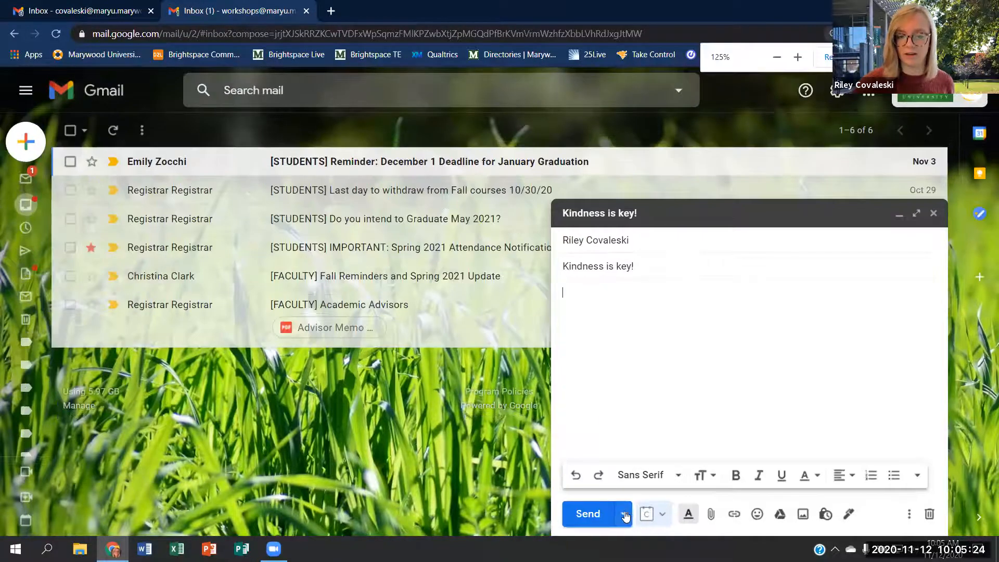
pyautogui.hotkey('ctrl', '+')
pyautogui.hotkey('ctrl', '+')
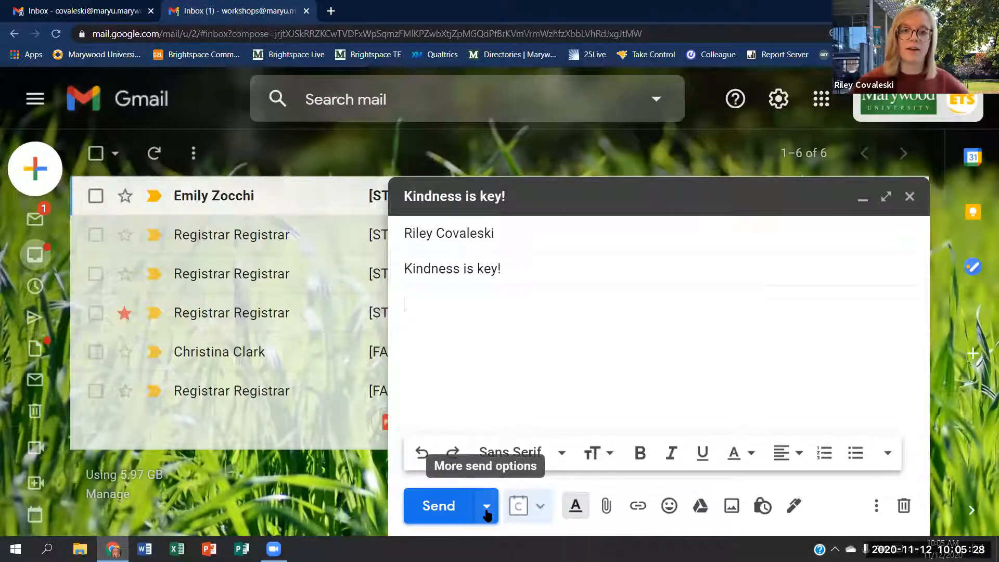
pyautogui.click(484, 510)
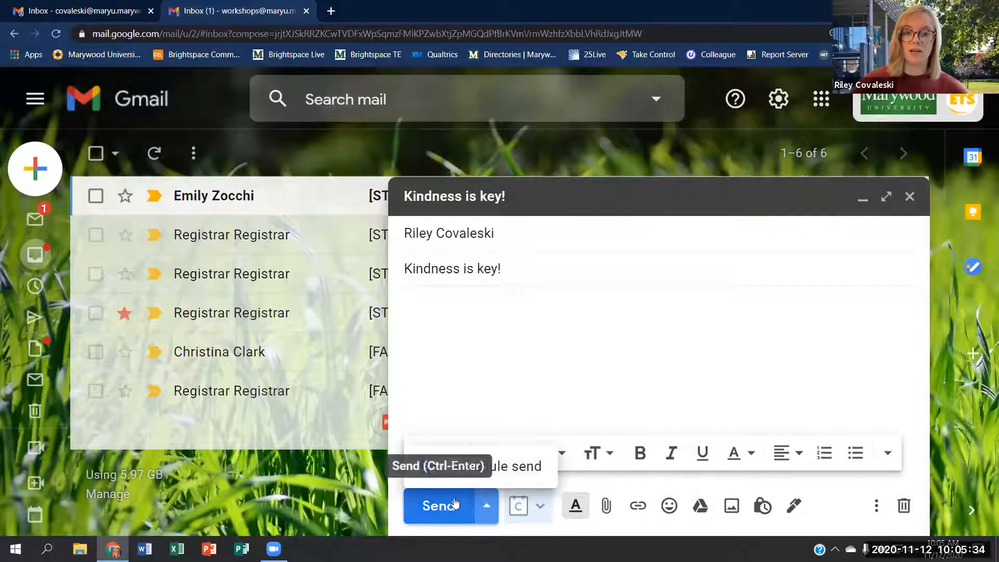
pyautogui.click(486, 478)
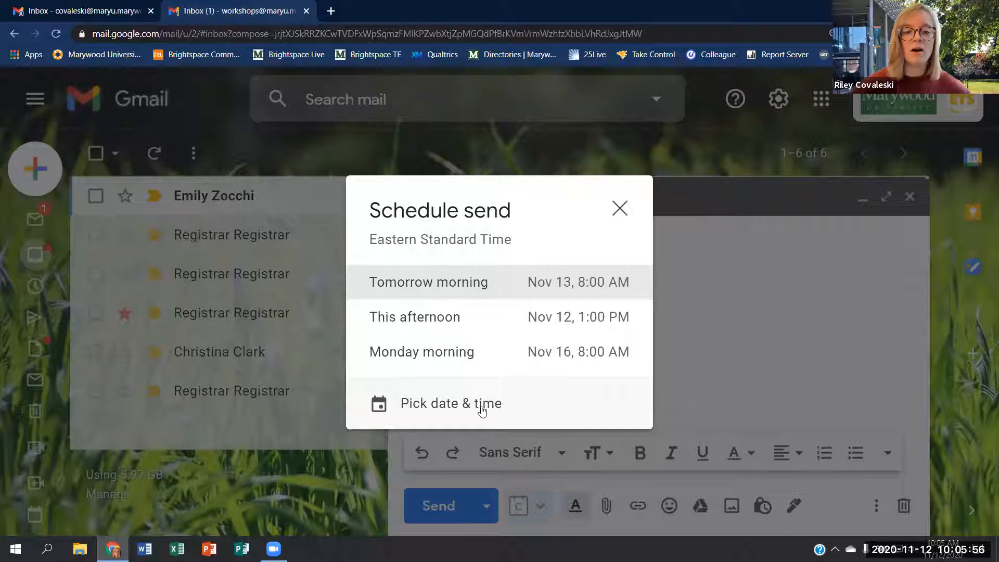
pyautogui.click(480, 410)
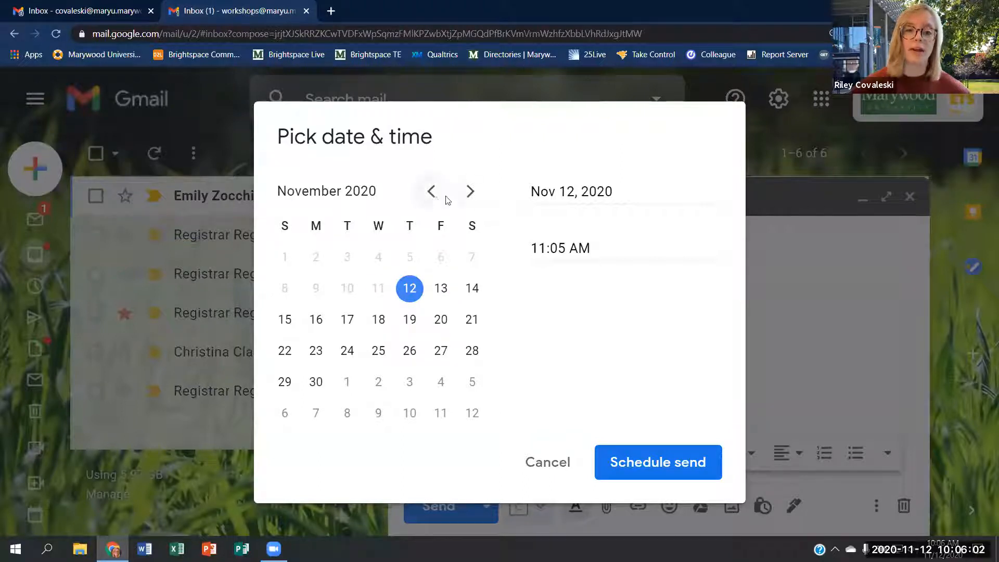
pyautogui.click(470, 192)
pyautogui.click(469, 200)
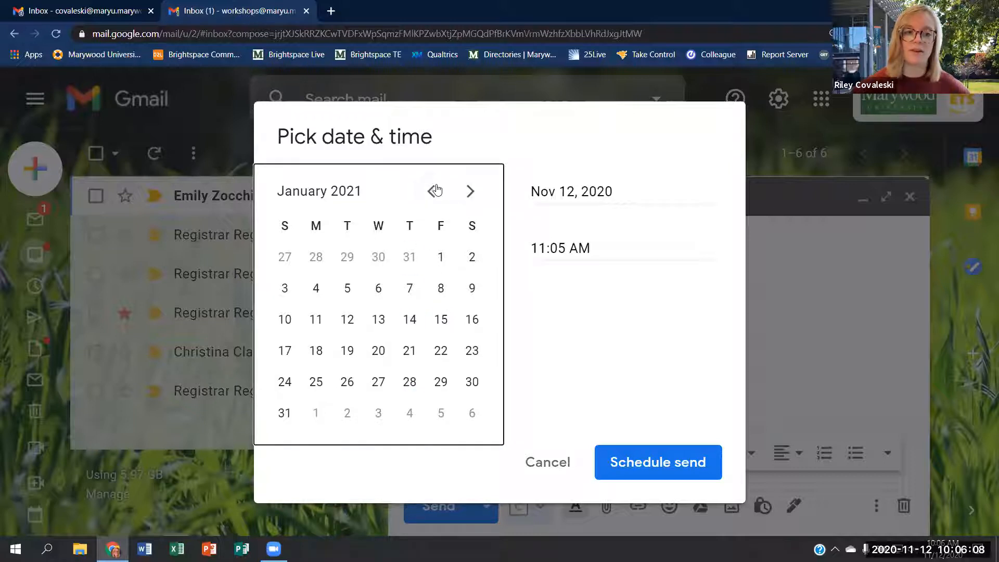
pyautogui.click(431, 192)
pyautogui.click(431, 193)
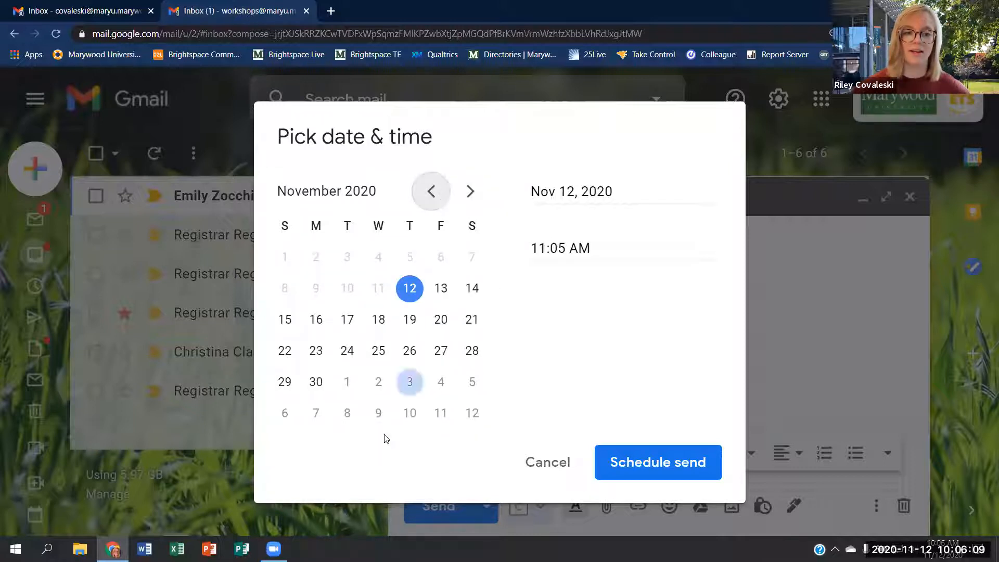
pyautogui.click(410, 320)
# - Set the send time to 11:07 AM and schedule the message
pyautogui.click(572, 246)
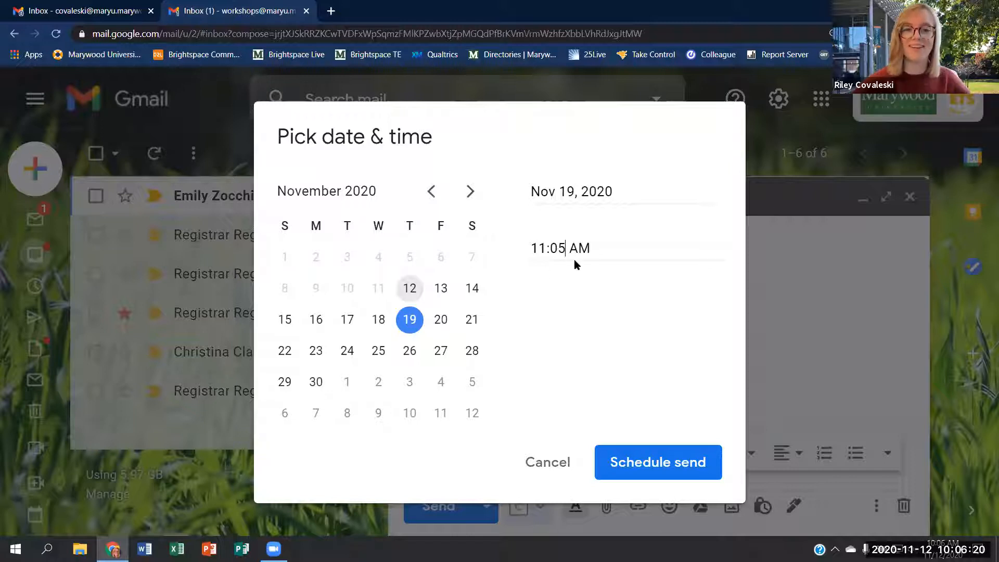
pyautogui.press('BackSpace')
pyautogui.write('7')
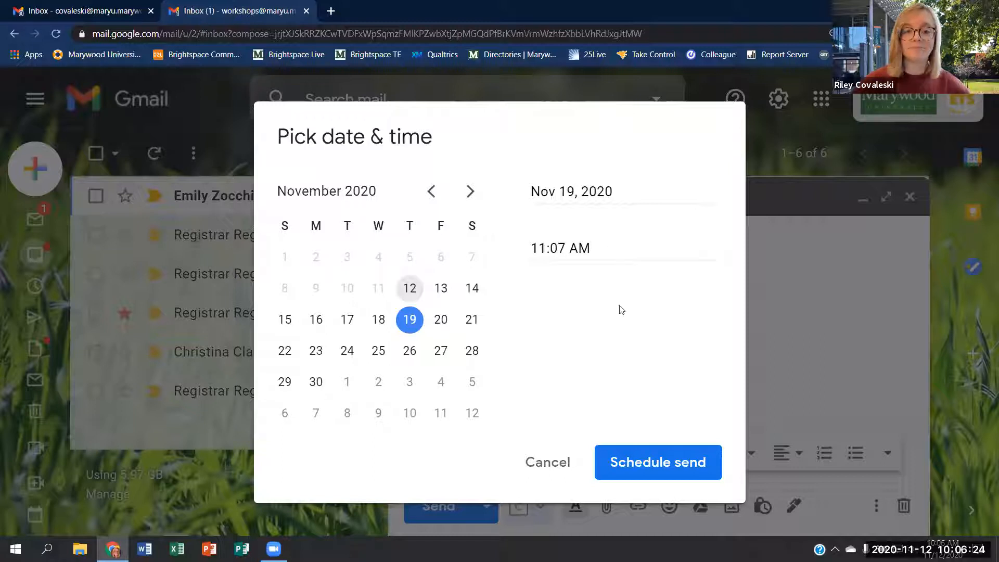
pyautogui.click(624, 468)
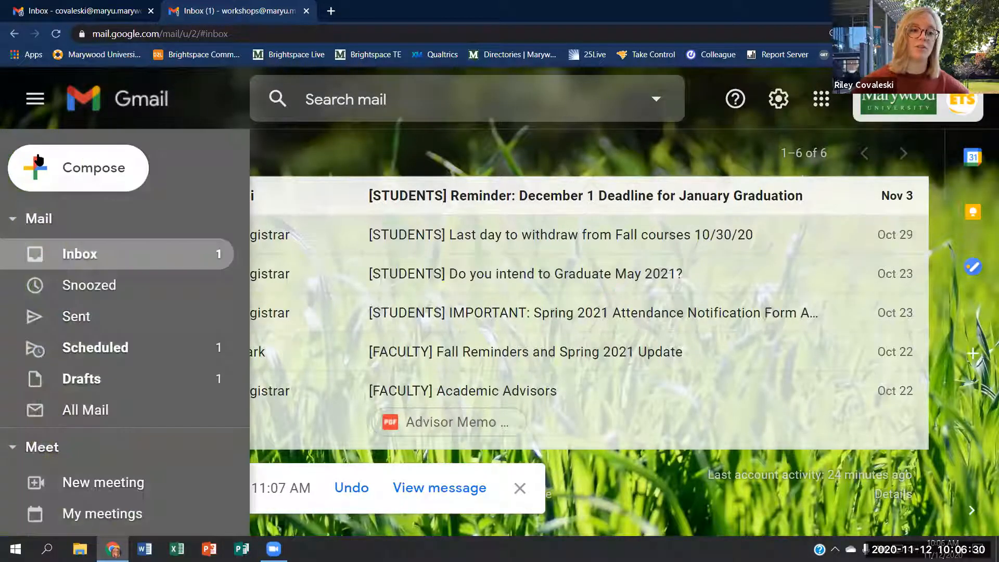
# - Open the "Kindness is key!" message among the scheduled emails and check its planned send date and time
pyautogui.click(37, 114)
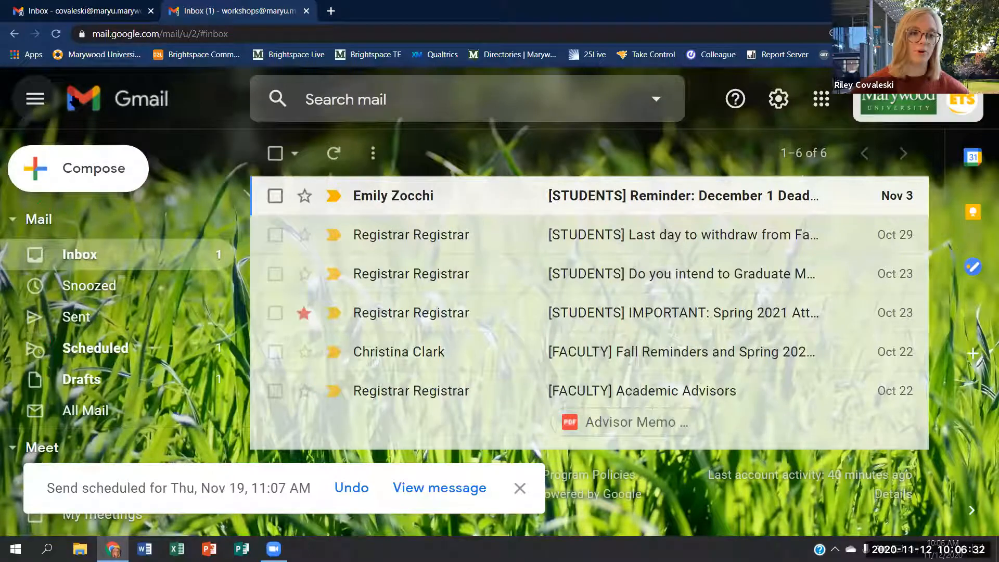
pyautogui.scroll(-2, 133, 259)
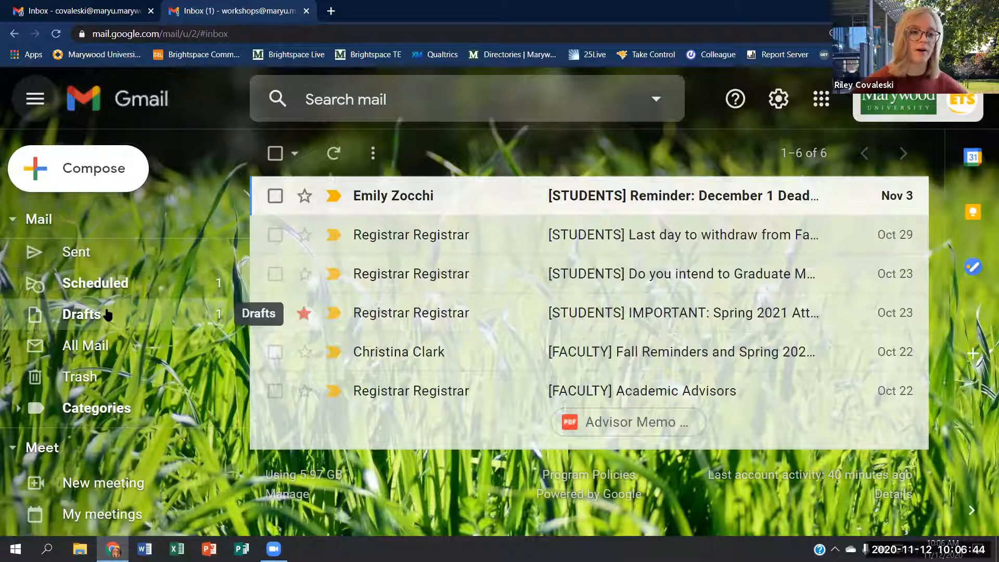
pyautogui.click(130, 290)
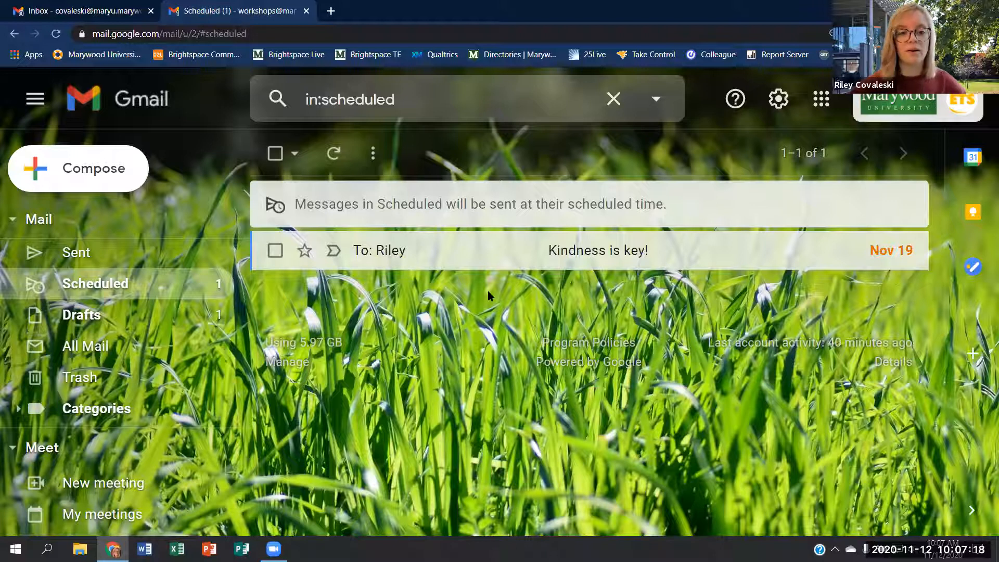
pyautogui.click(450, 257)
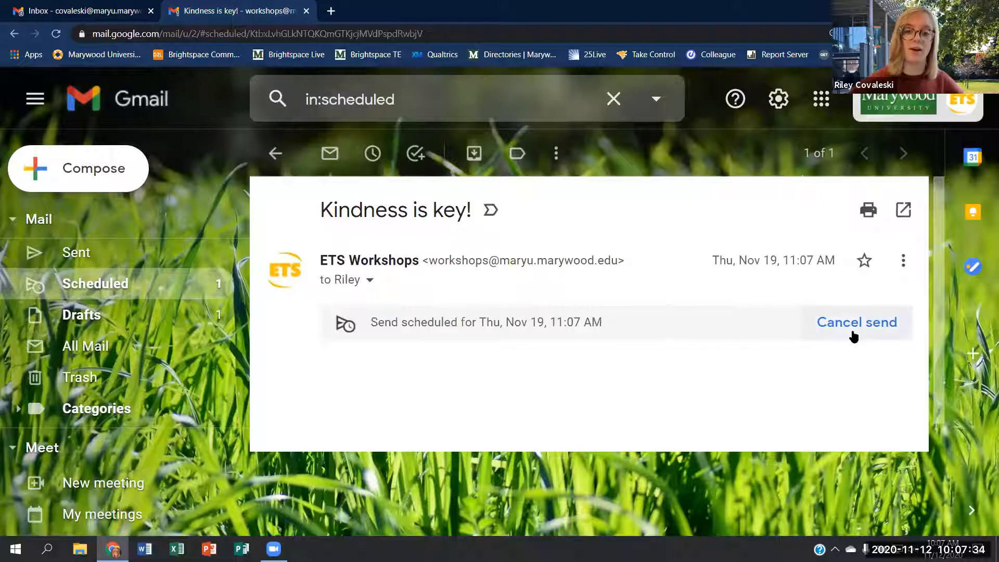
pyautogui.moveTo(613, 325); pyautogui.dragTo(499, 321)
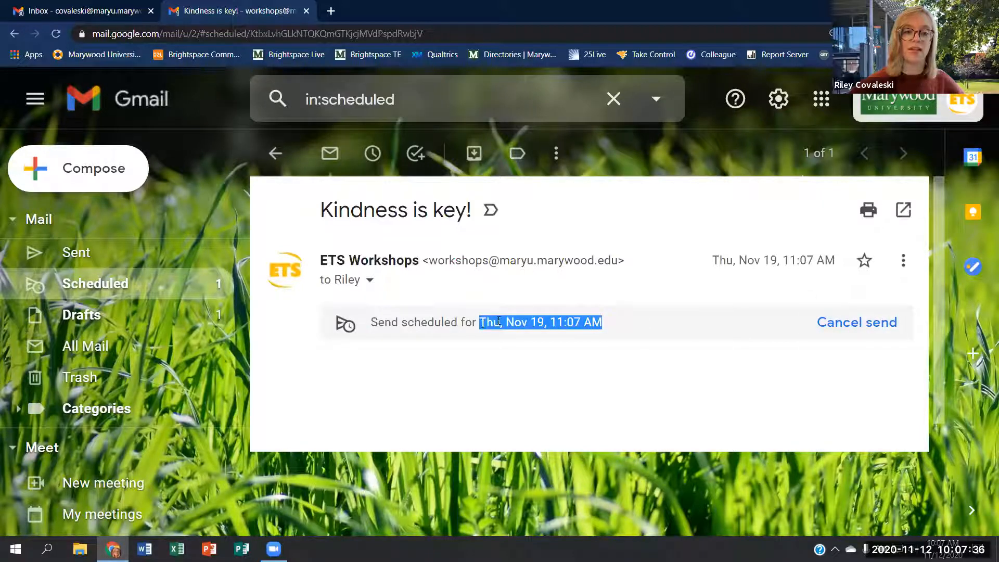
# - Cancel the message's scheduled send and add the body text "this is great." to the draft
pyautogui.click(843, 331)
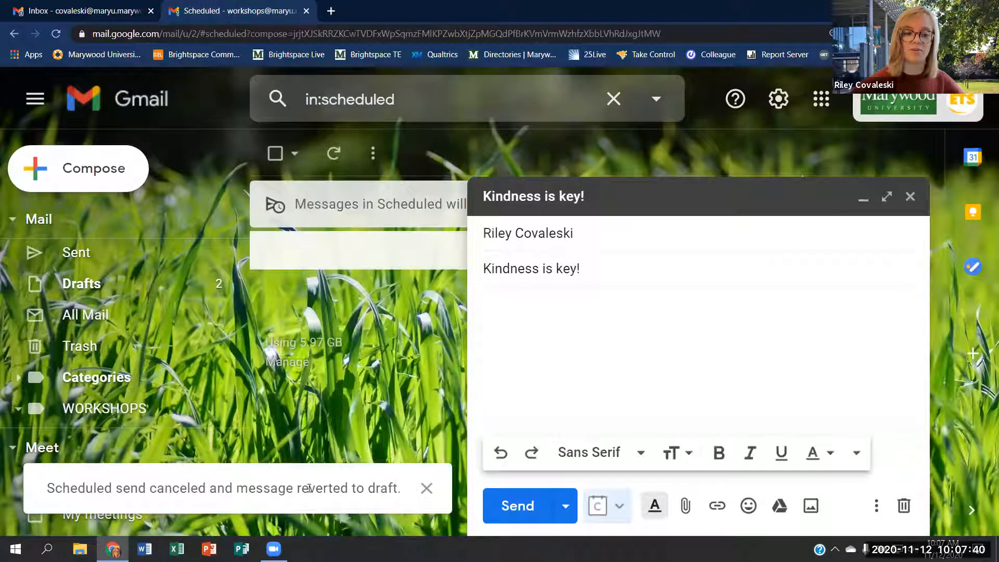
pyautogui.moveTo(301, 489); pyautogui.dragTo(398, 495)
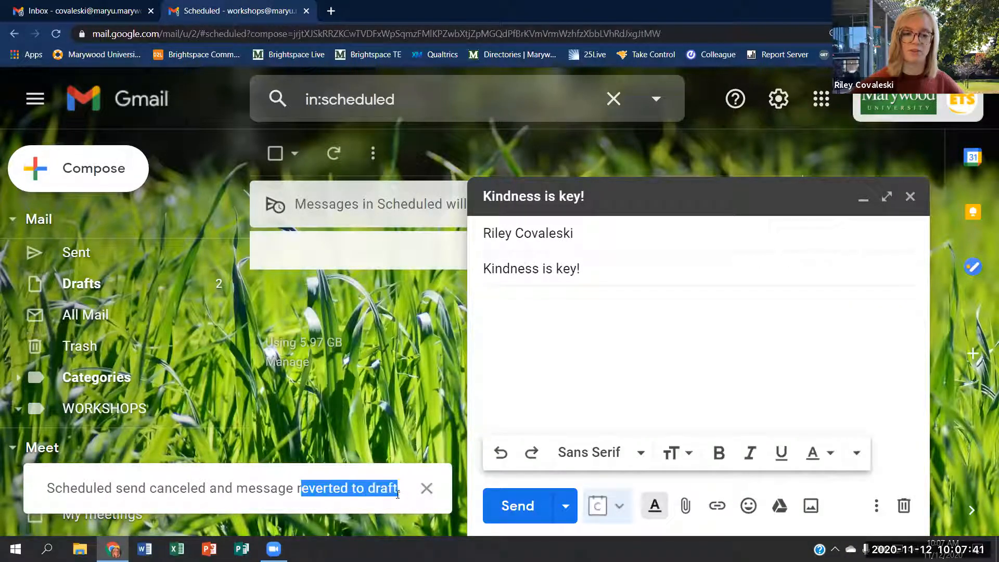
pyautogui.click(524, 342)
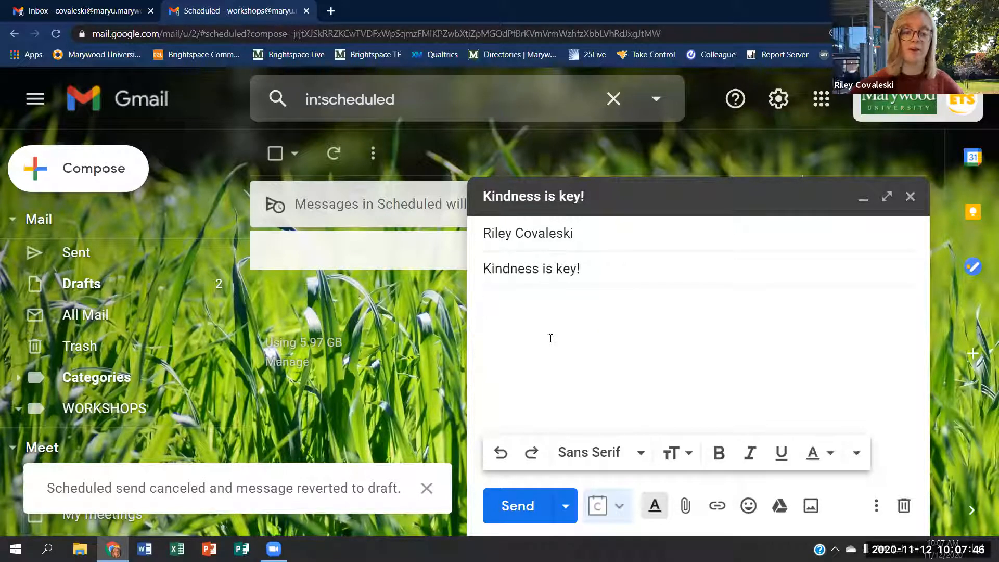
pyautogui.write('this is great.')
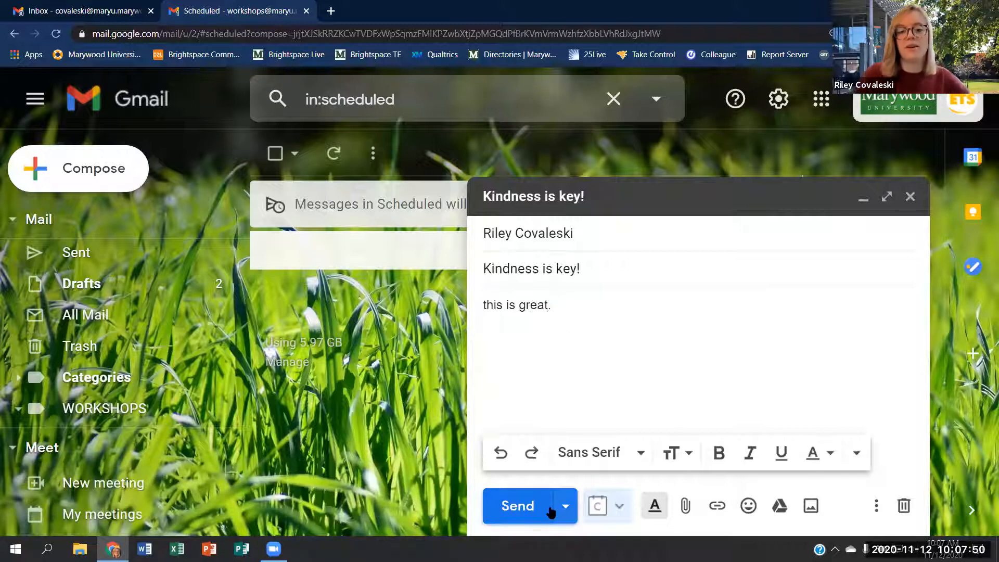
# - Review the Schedule send time options for the edited draft and close them without choosing one
pyautogui.click(565, 517)
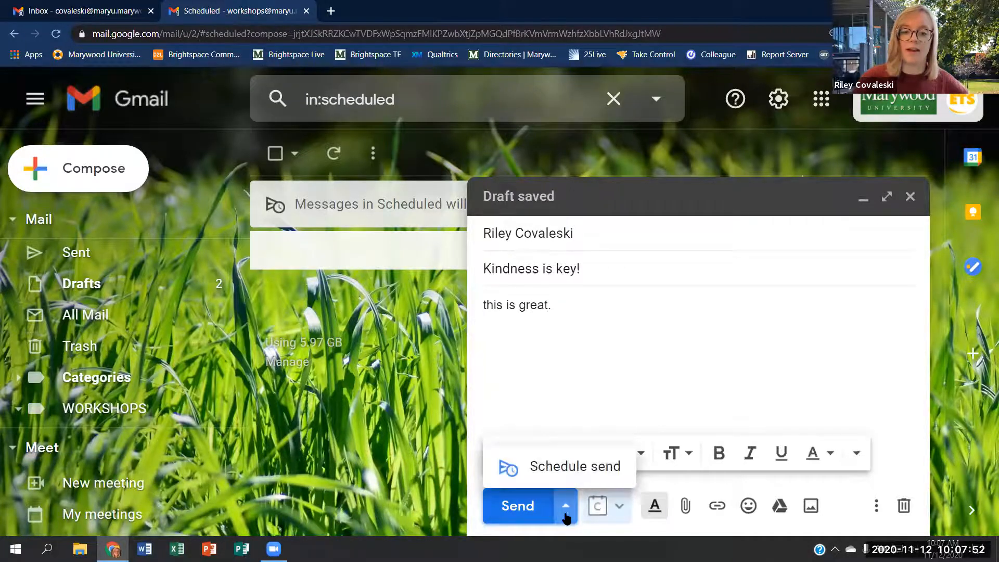
pyautogui.click(549, 477)
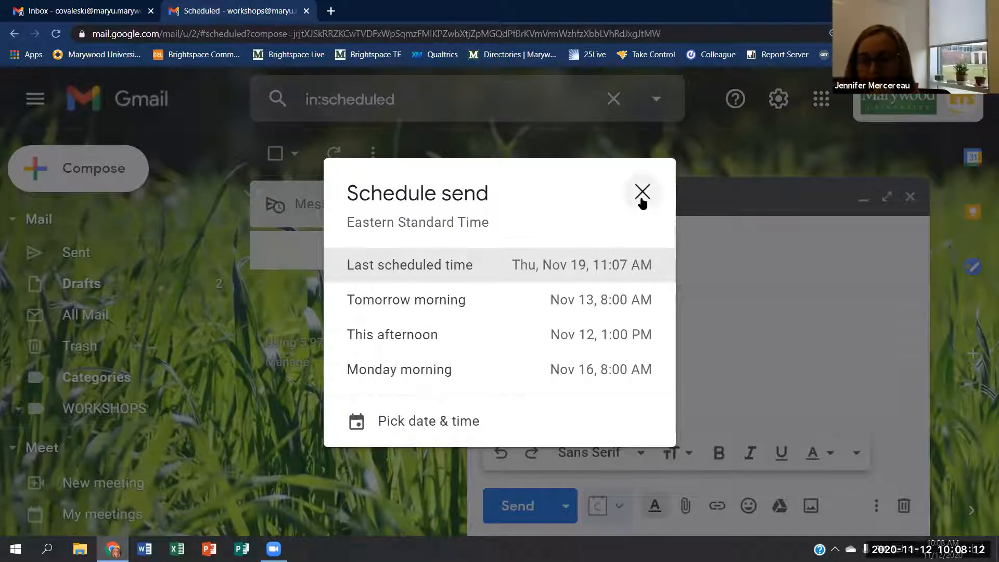
pyautogui.click(740, 195)
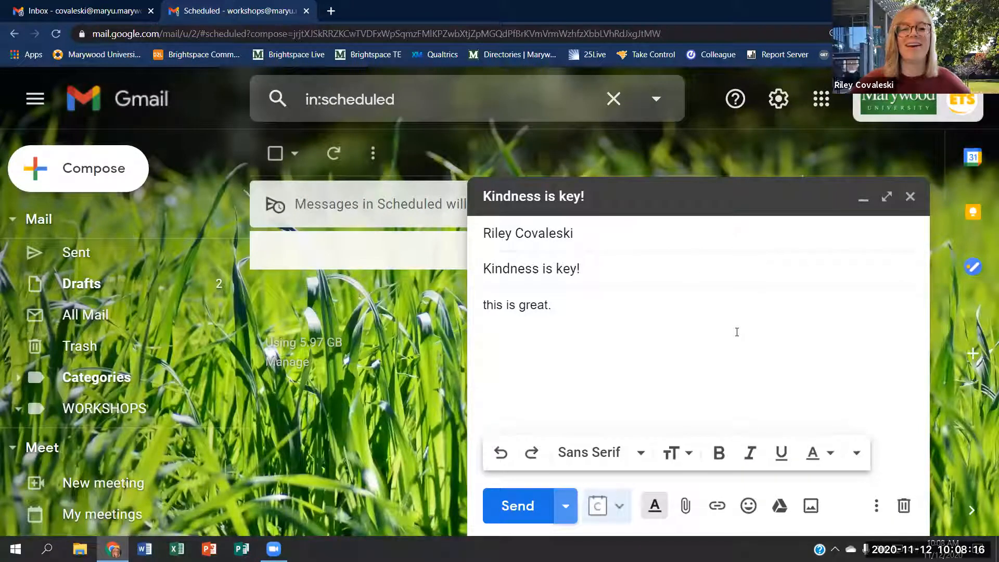
# - Discard the "Kindness is key!" draft and return to the inbox with the page zoom reduced to 125%
pyautogui.click(903, 507)
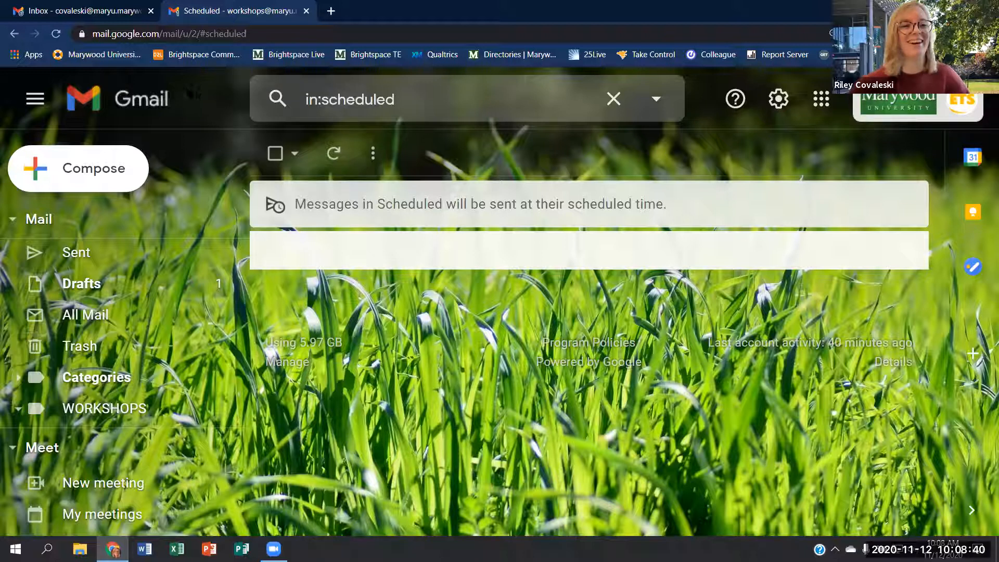
pyautogui.scroll(2, 130, 284)
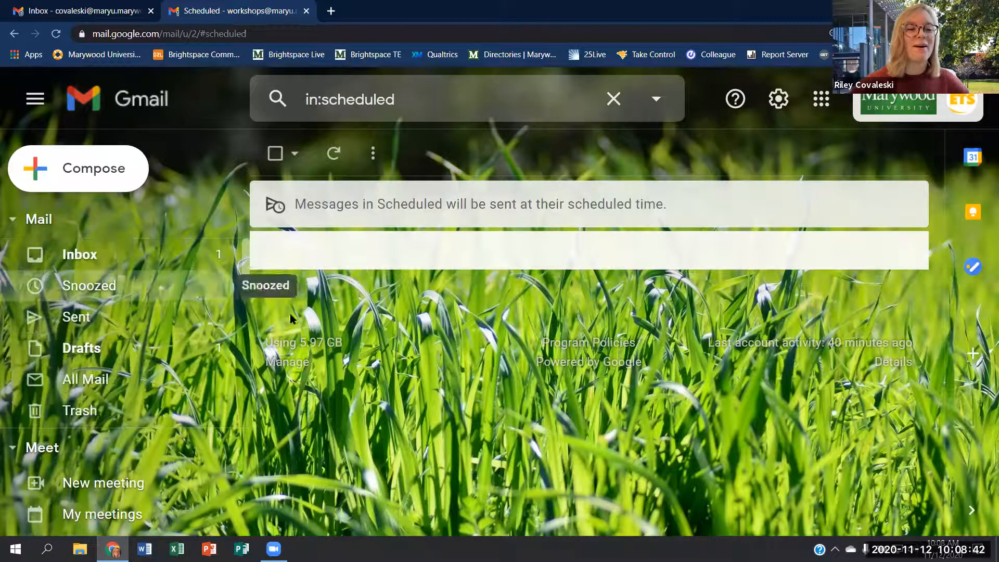
pyautogui.click(104, 255)
pyautogui.hotkey('ctrl', '-')
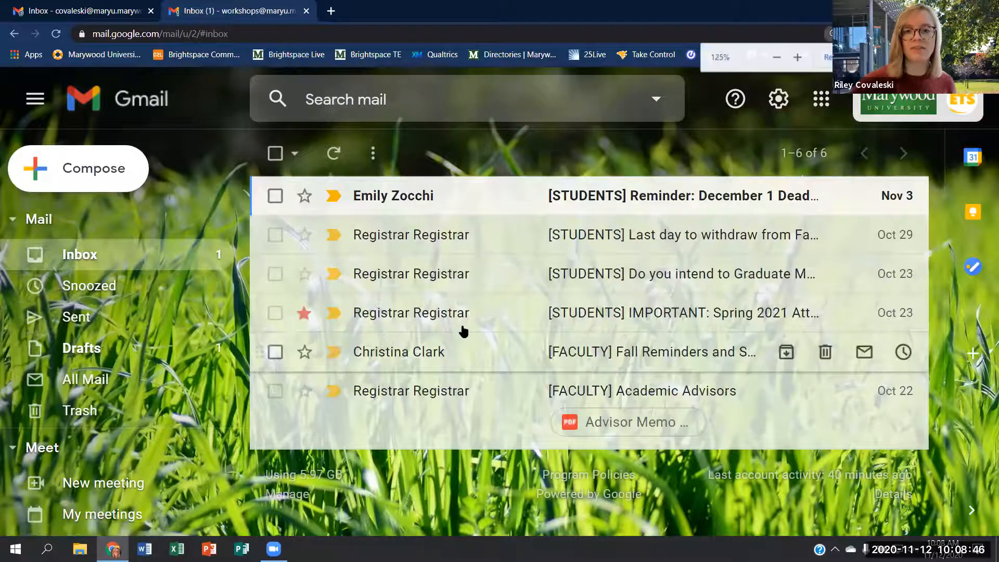
pyautogui.hotkey('ctrl', '-')
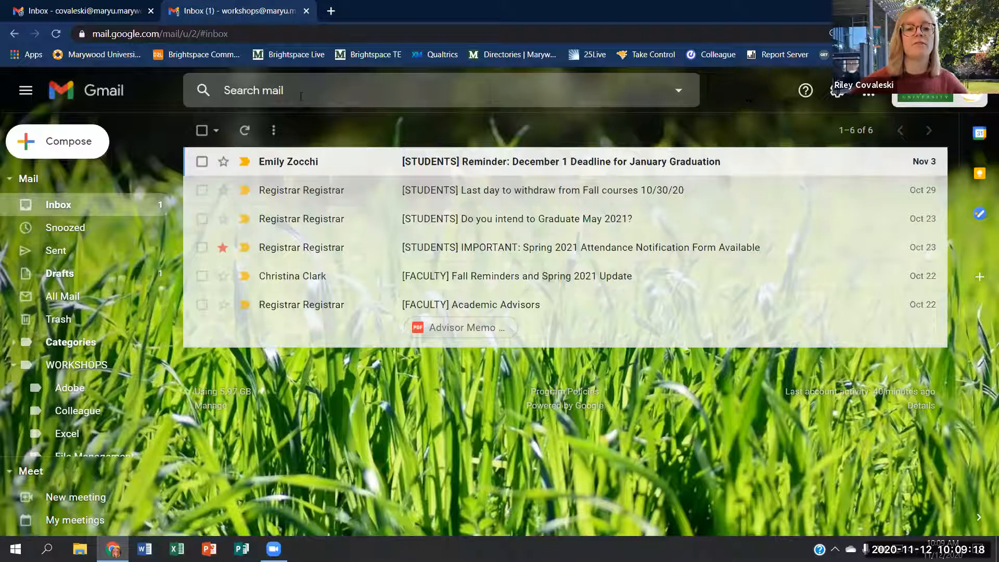
# - Switch to the other account's inbox and examine its Social, Promotions and Updates categories
pyautogui.click(102, 18)
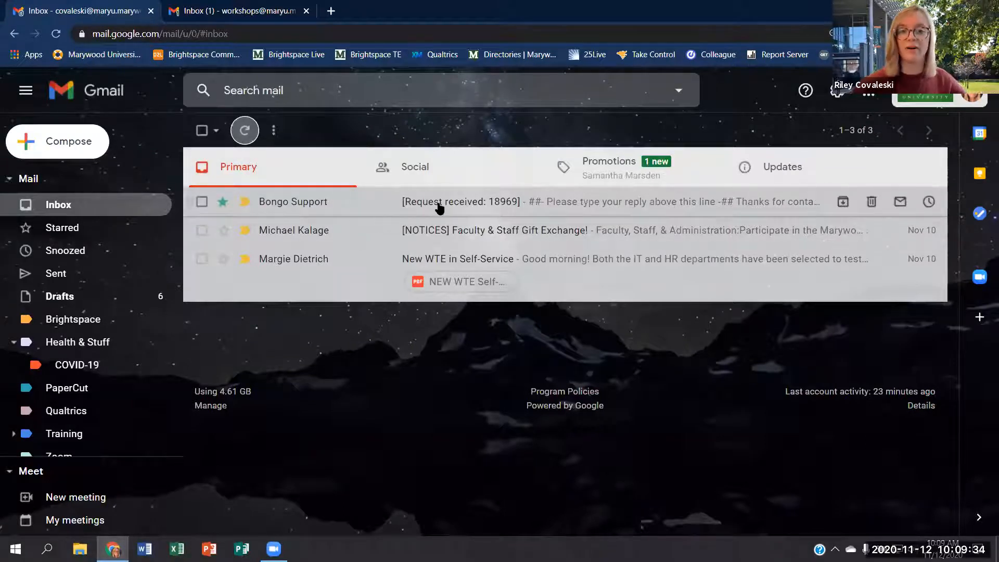
pyautogui.click(497, 170)
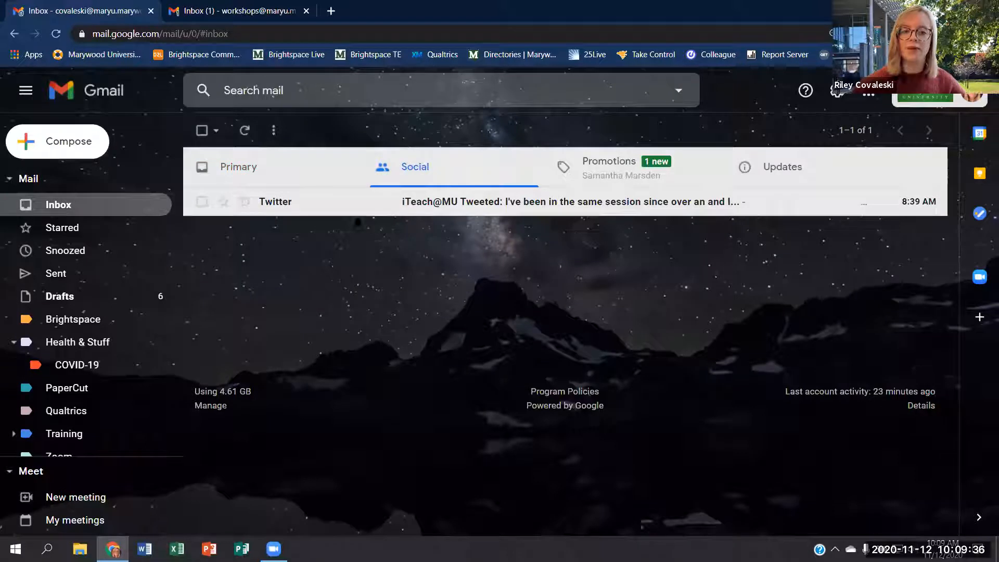
pyautogui.click(576, 171)
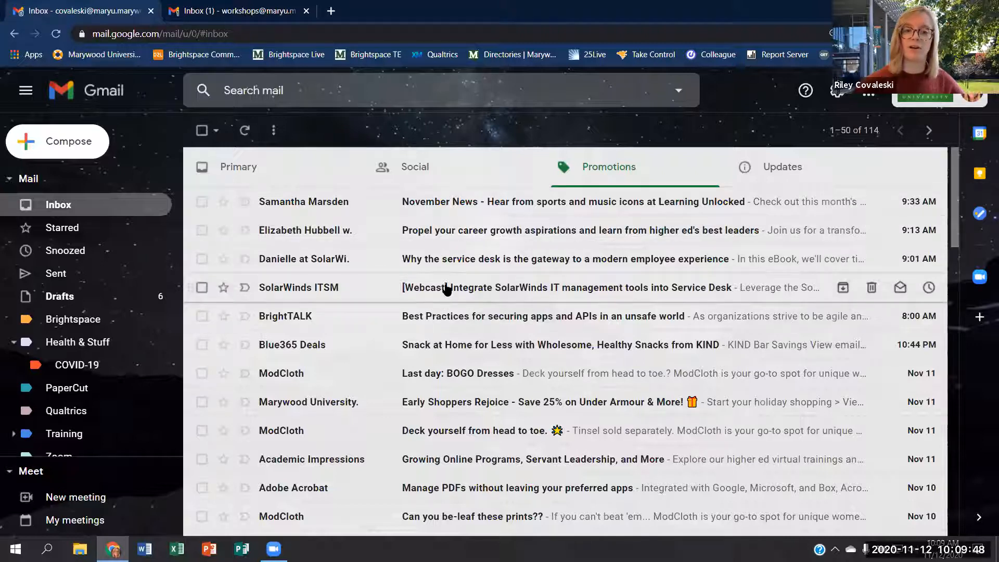
pyautogui.click(755, 170)
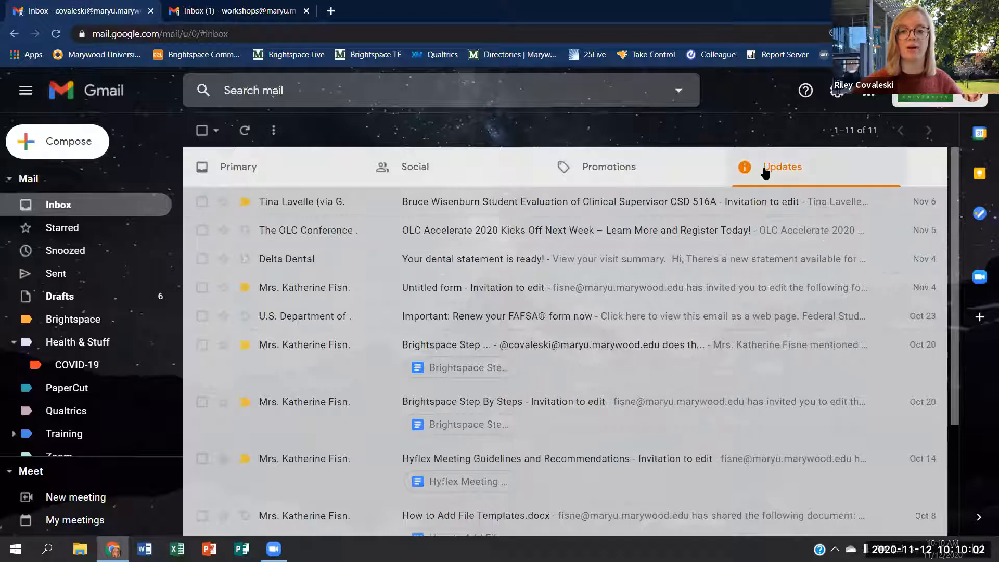
# - Return the inbox to its Primary category, then show the inbox type options in the workshops account's quick settings
pyautogui.click(282, 169)
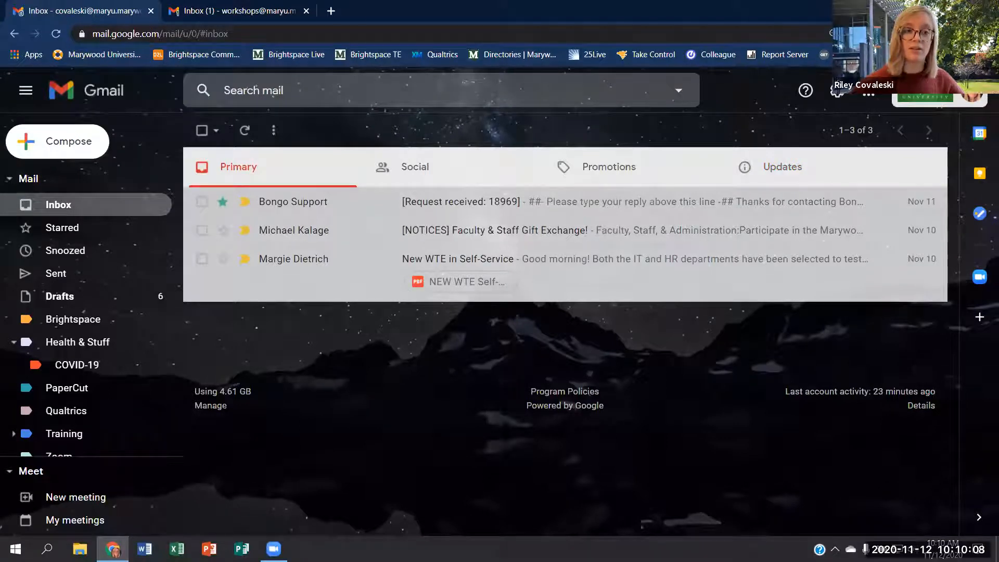
pyautogui.click(235, 21)
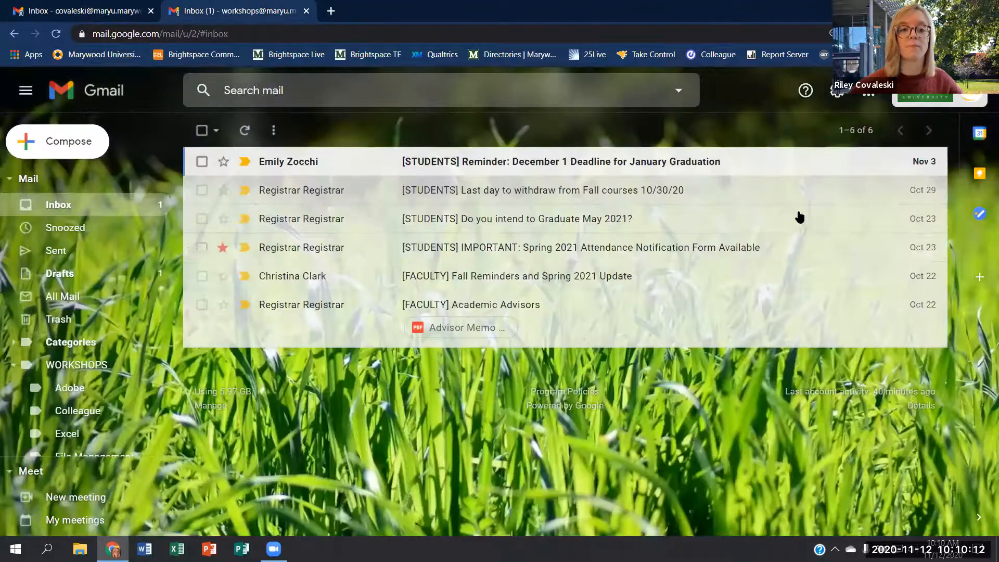
pyautogui.click(837, 96)
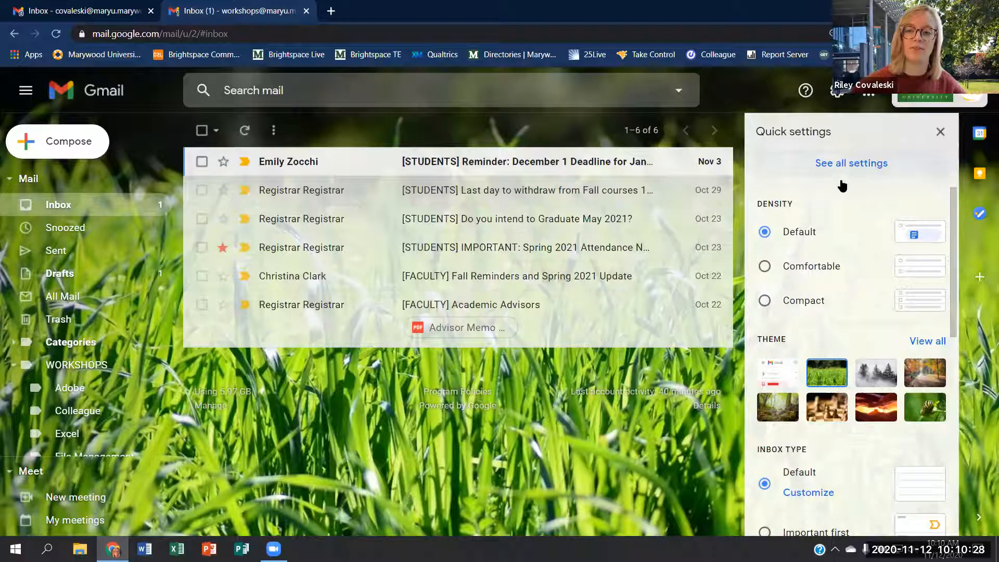
pyautogui.scroll(-3, 816, 249)
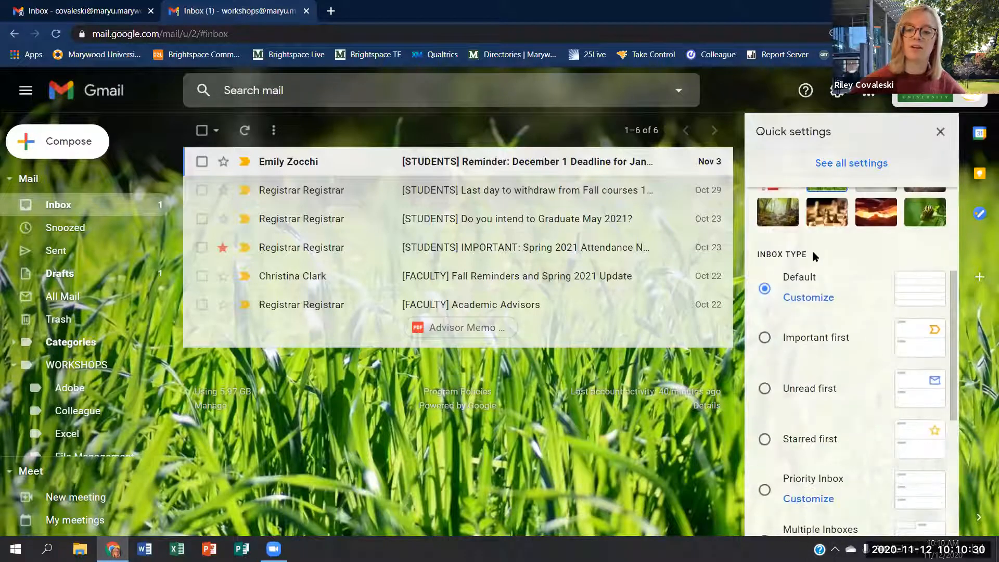
pyautogui.scroll(-1, 842, 266)
pyautogui.scroll(1, 825, 277)
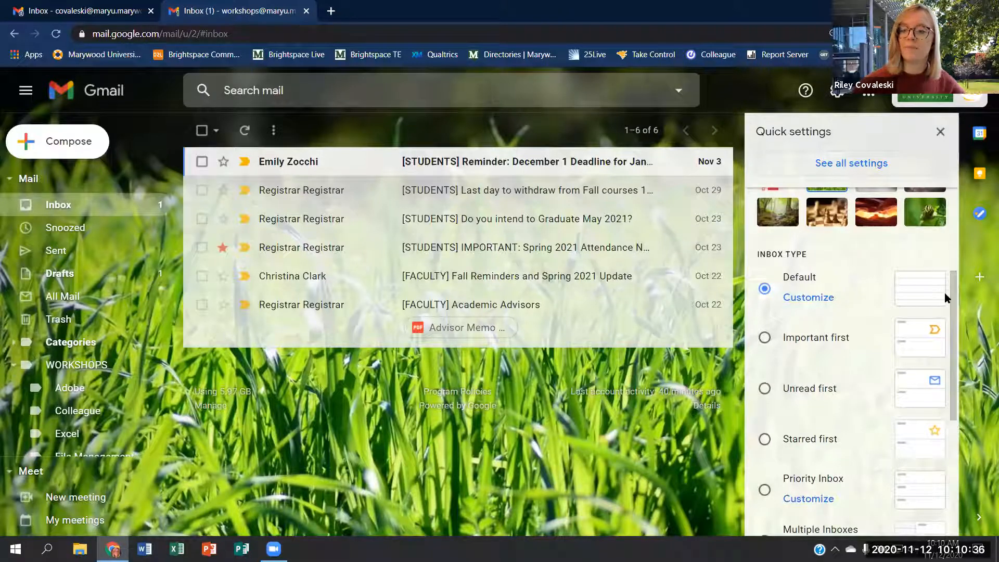
pyautogui.moveTo(955, 299); pyautogui.dragTo(956, 317)
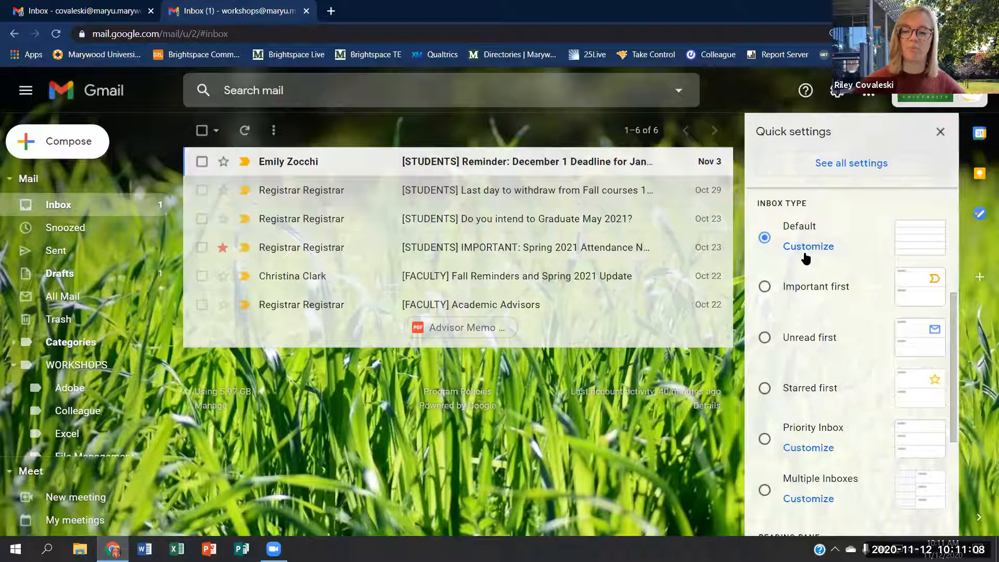
# - Try the Important first, Unread first and Starred first inbox types, collapsing and re-expanding the Unread section
pyautogui.click(764, 287)
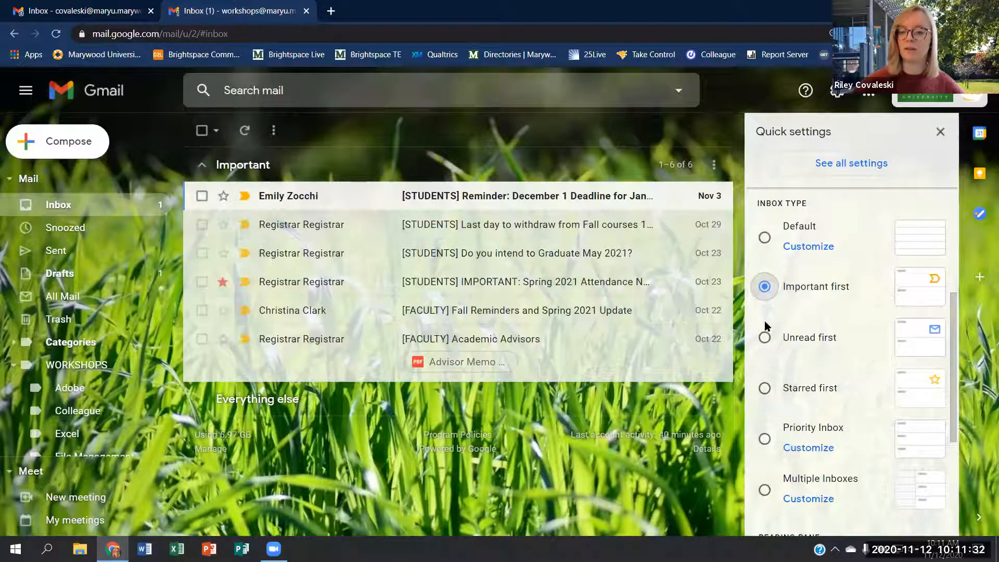
pyautogui.click(764, 338)
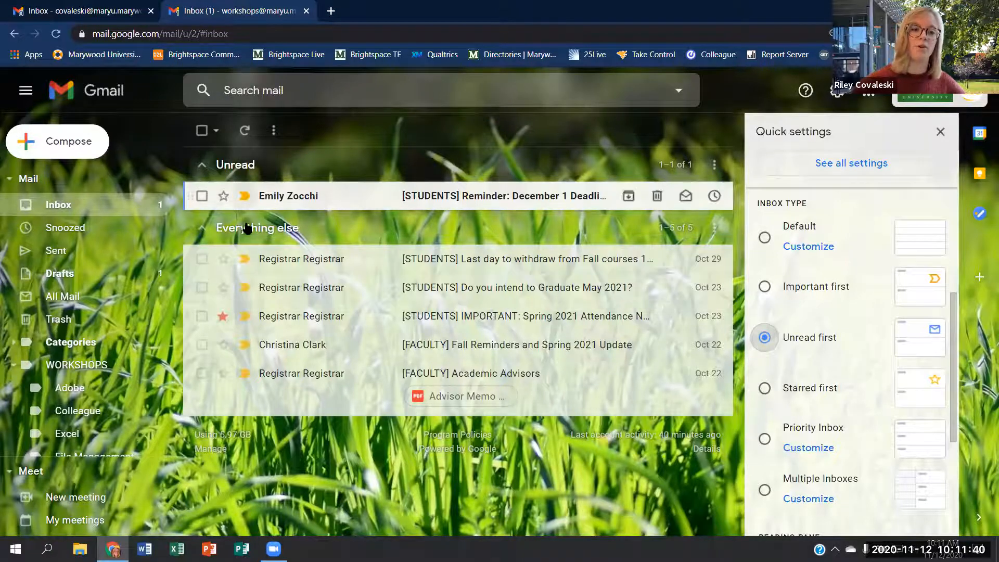
pyautogui.click(236, 174)
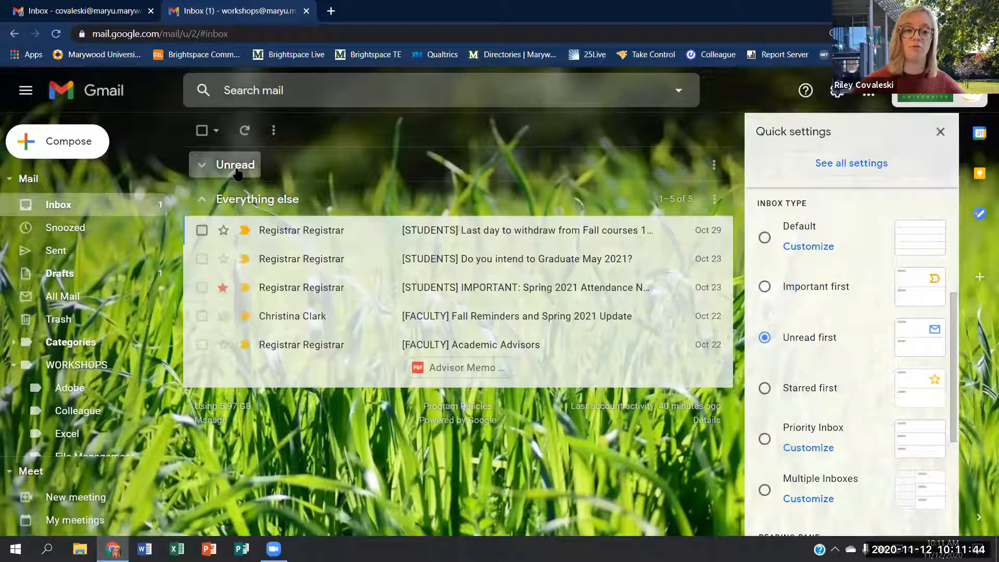
pyautogui.click(236, 165)
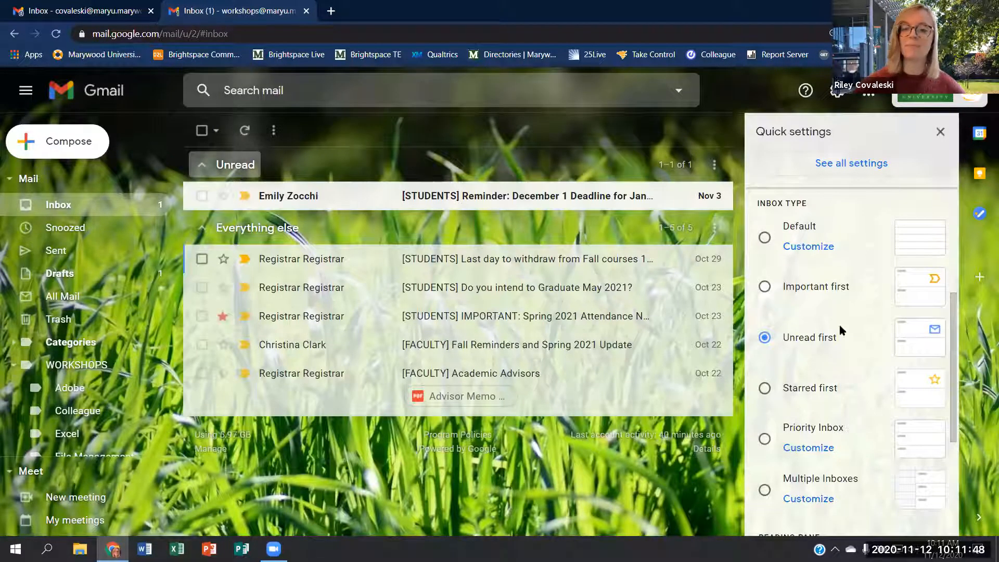
pyautogui.click(765, 389)
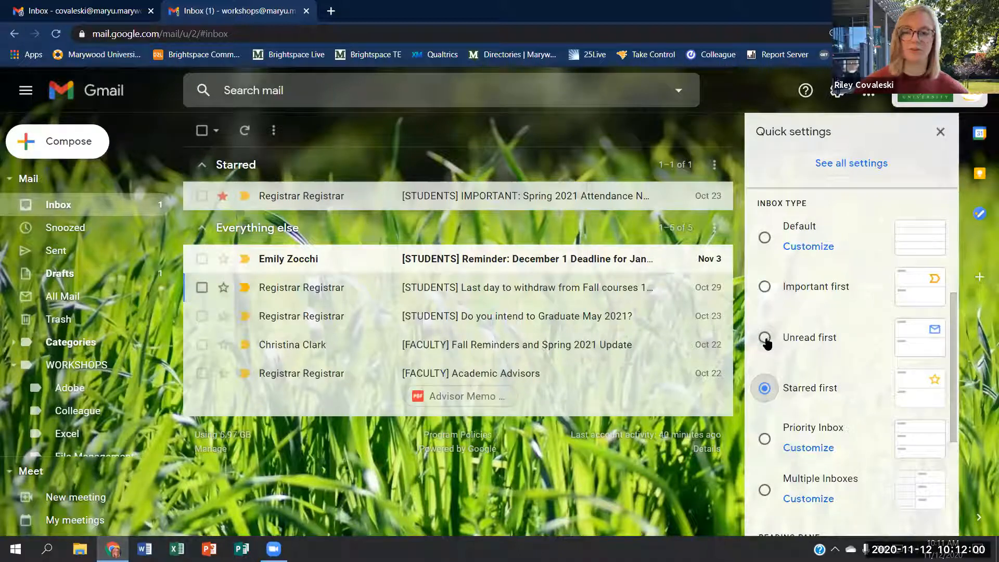
# - Set the inbox type to Priority Inbox and open its customization settings
pyautogui.scroll(-1, 804, 400)
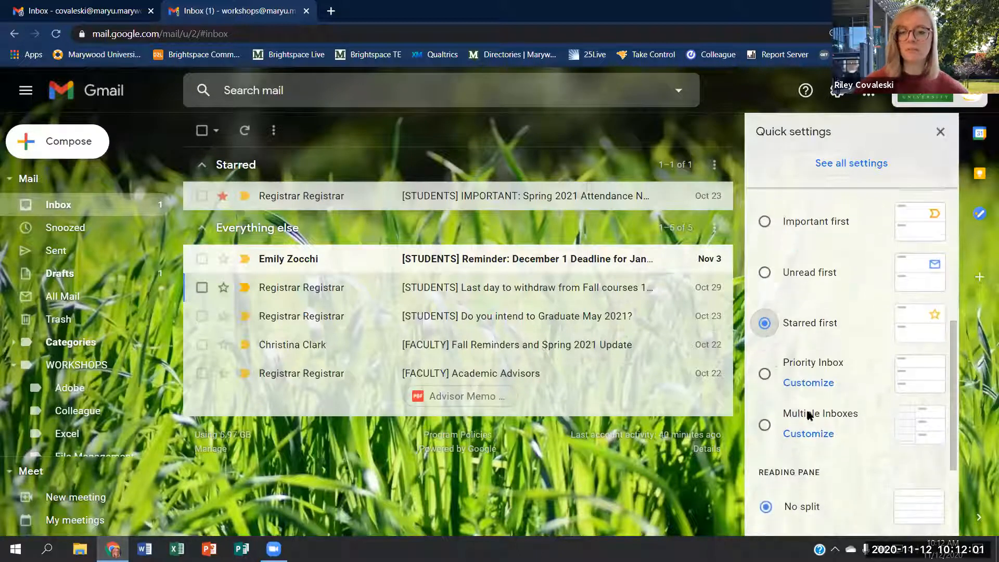
pyautogui.click(764, 376)
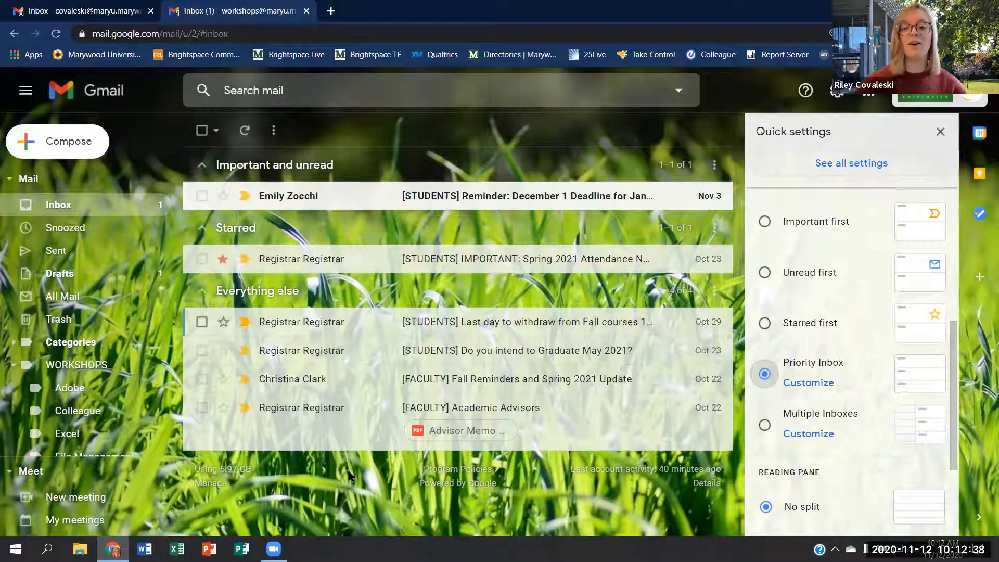
pyautogui.click(809, 383)
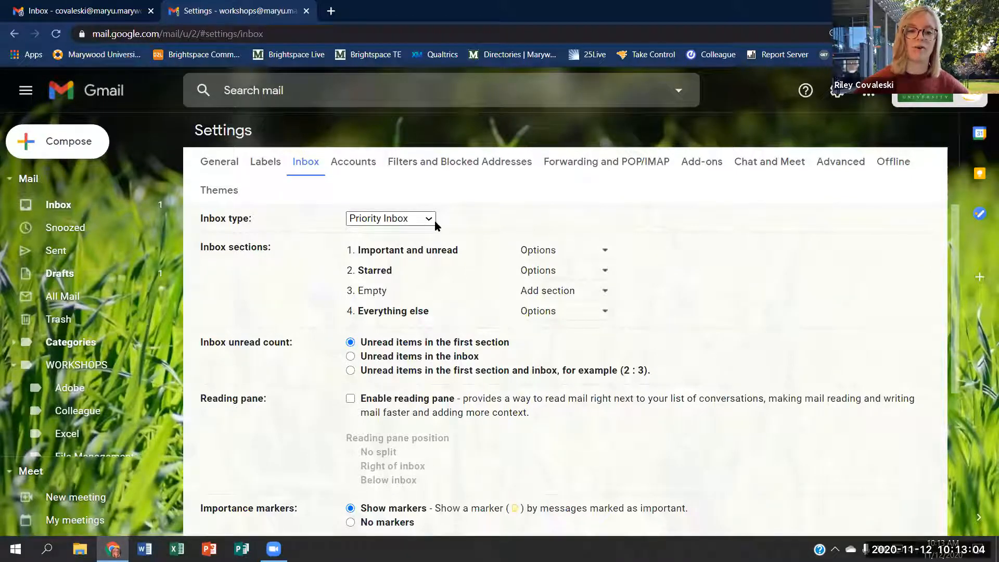
# - Add a third inbox section that shows all mail from the WORKSHOPS label
pyautogui.moveTo(203, 249); pyautogui.dragTo(276, 264)
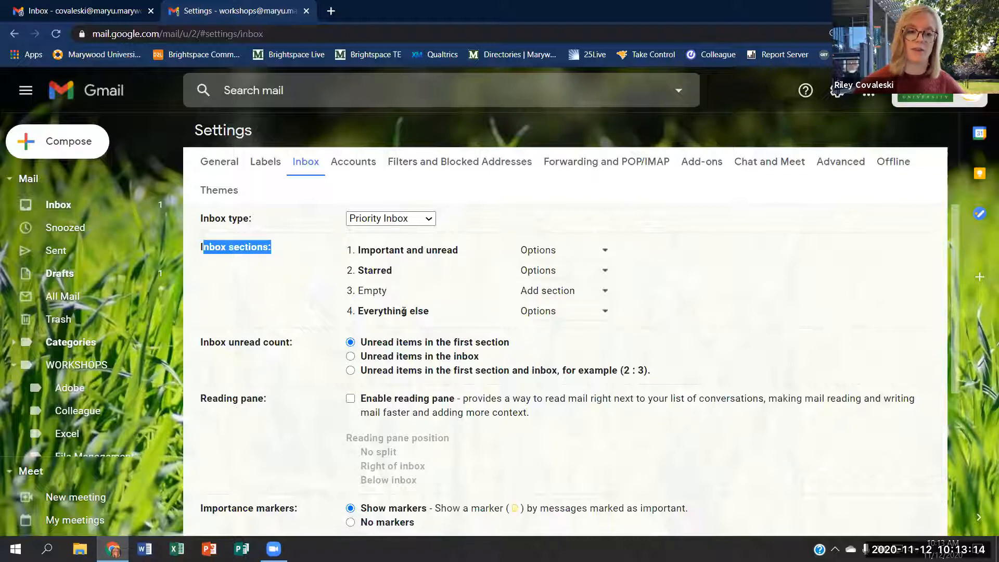
pyautogui.click(557, 292)
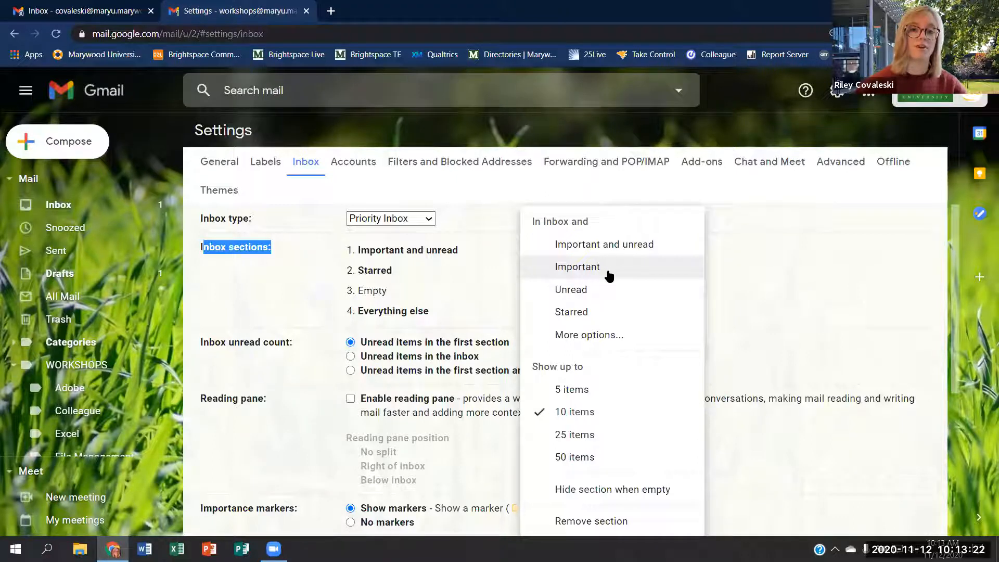
pyautogui.click(598, 336)
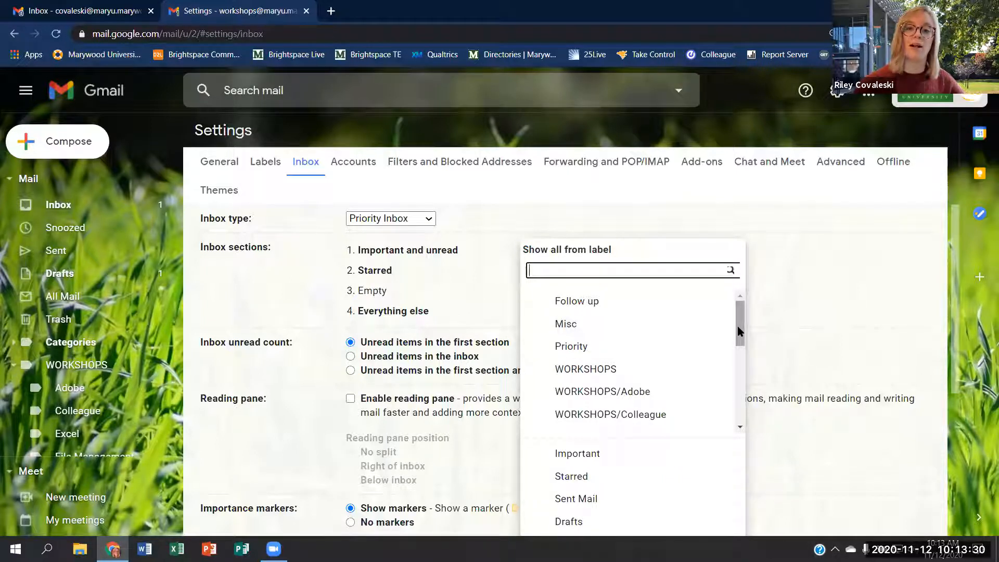
pyautogui.moveTo(737, 327); pyautogui.dragTo(738, 343)
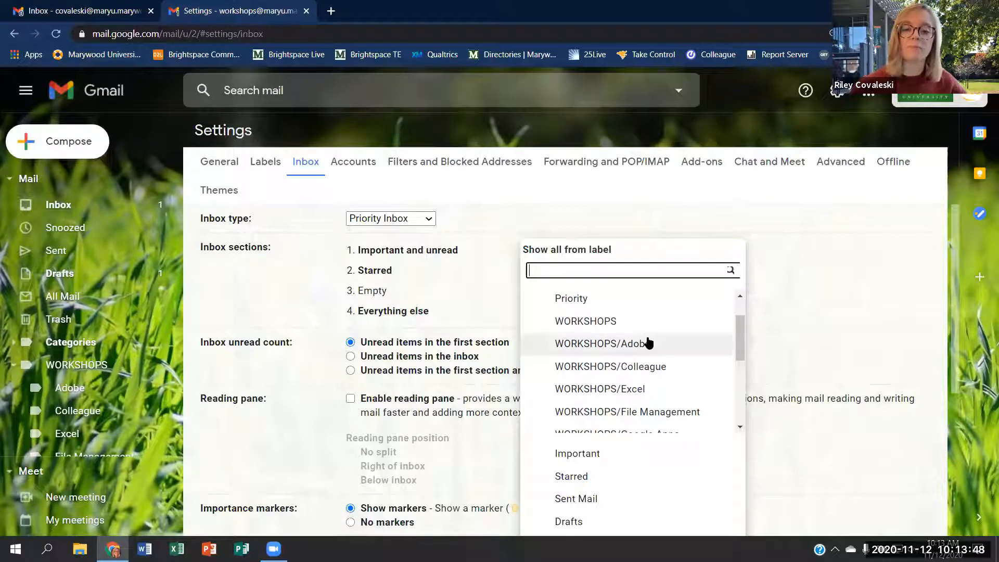
pyautogui.scroll(-3, 669, 377)
pyautogui.scroll(3, 676, 371)
pyautogui.scroll(2, 671, 359)
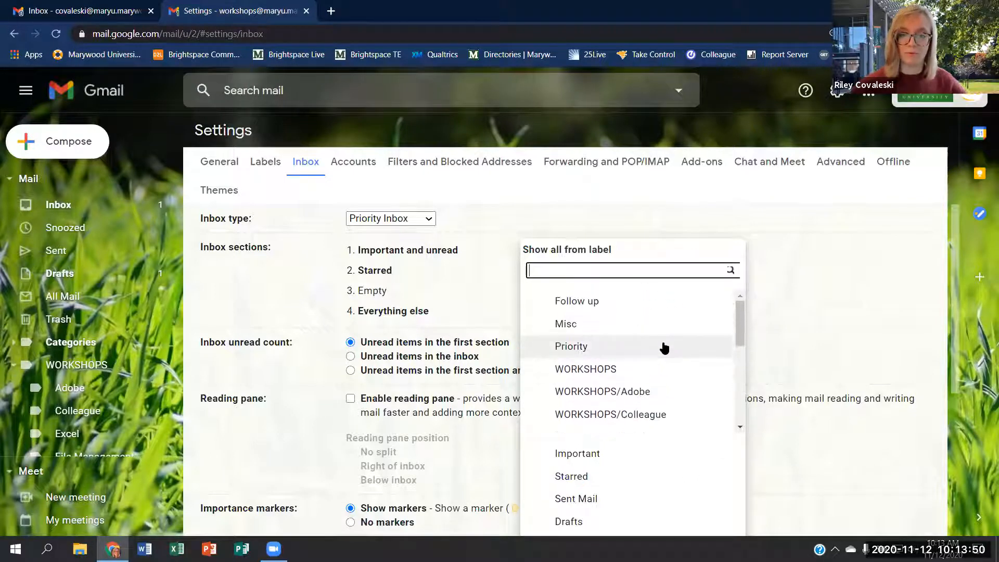
pyautogui.scroll(-1, 640, 369)
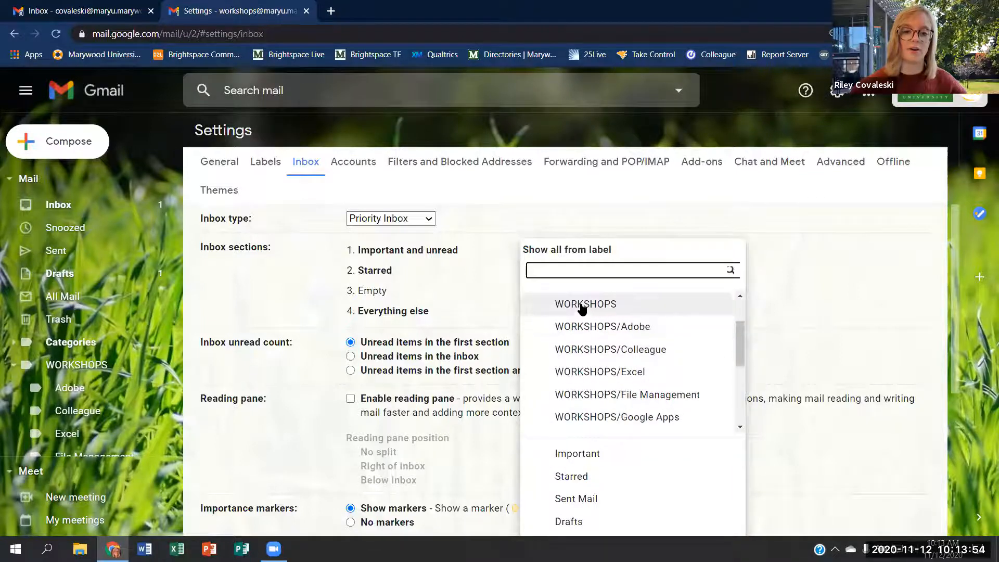
pyautogui.click(616, 306)
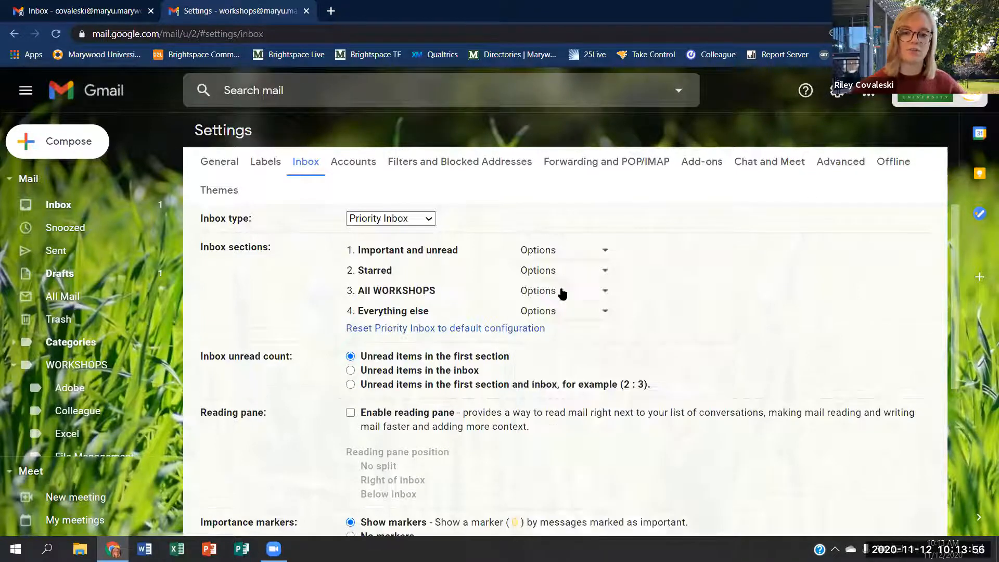
# - Change the third inbox section to the WORKSHOPS/Colleague label and remove that section
pyautogui.click(531, 291)
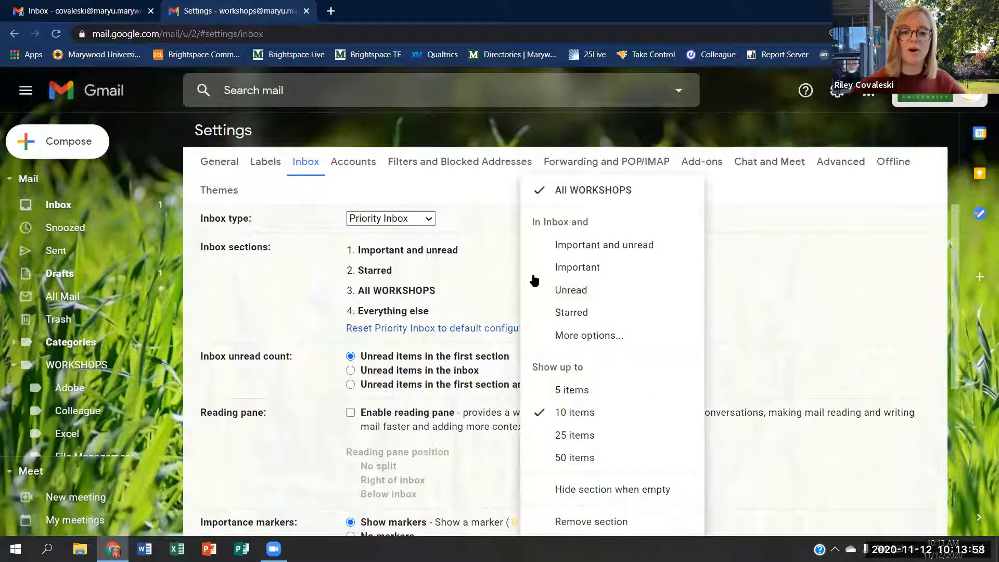
pyautogui.click(593, 334)
pyautogui.scroll(-1, 599, 354)
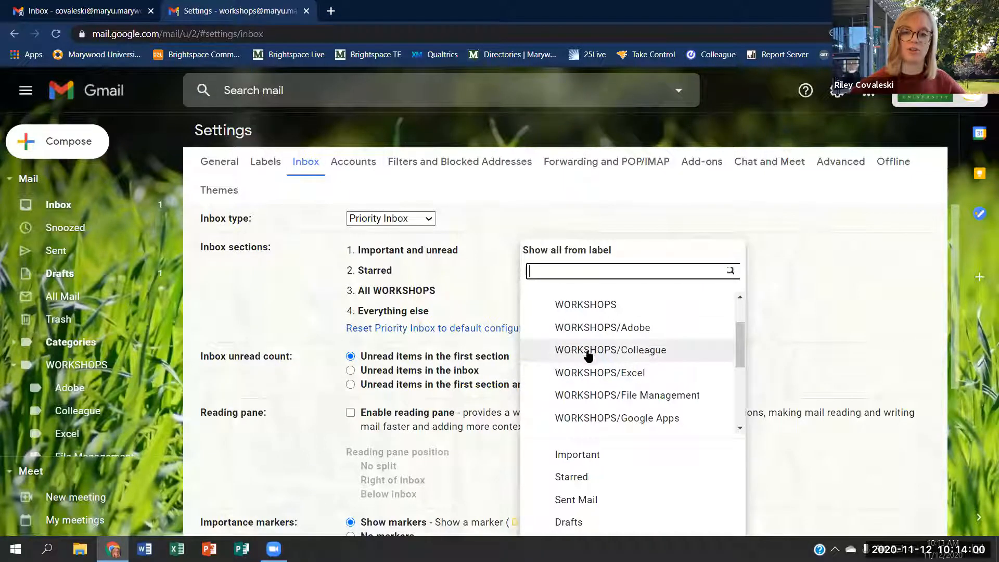
pyautogui.click(657, 355)
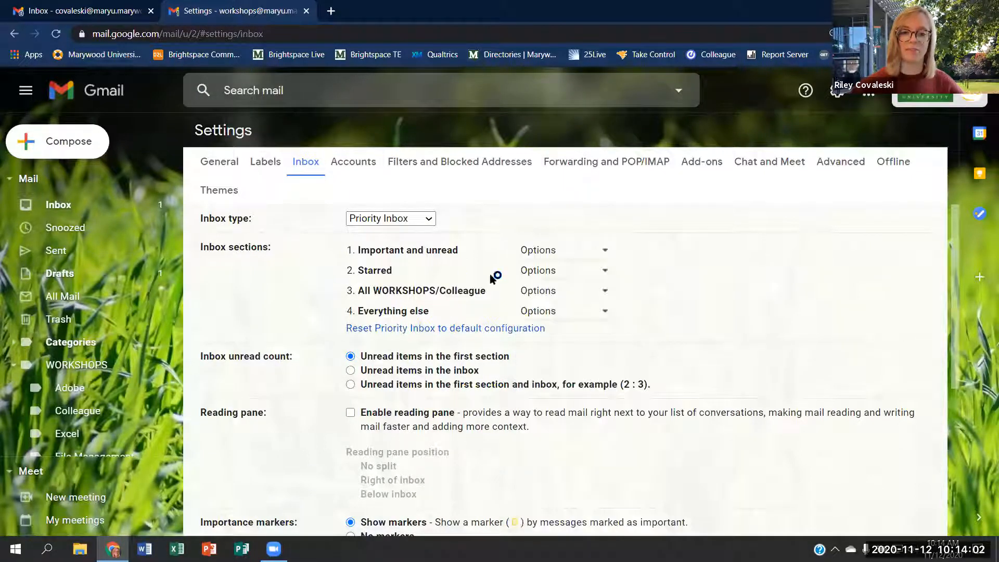
pyautogui.click(556, 291)
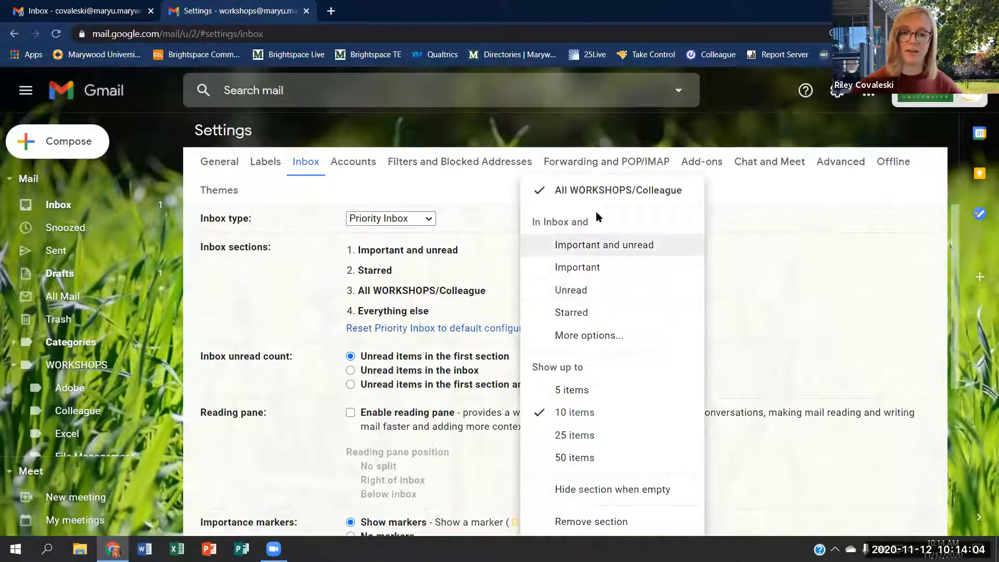
pyautogui.click(577, 523)
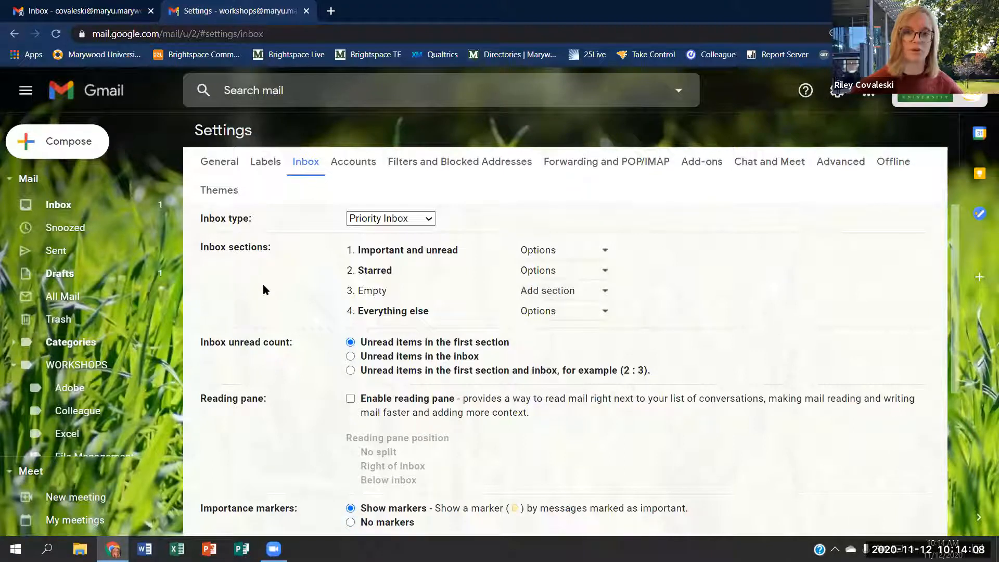
# - Set the second inbox section to show Important messages
pyautogui.click(582, 311)
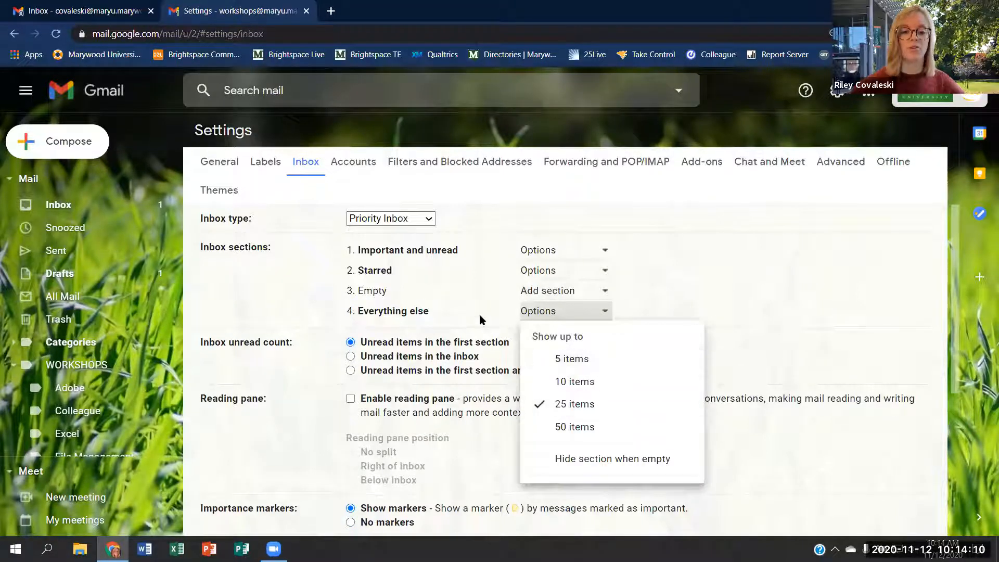
pyautogui.click(539, 271)
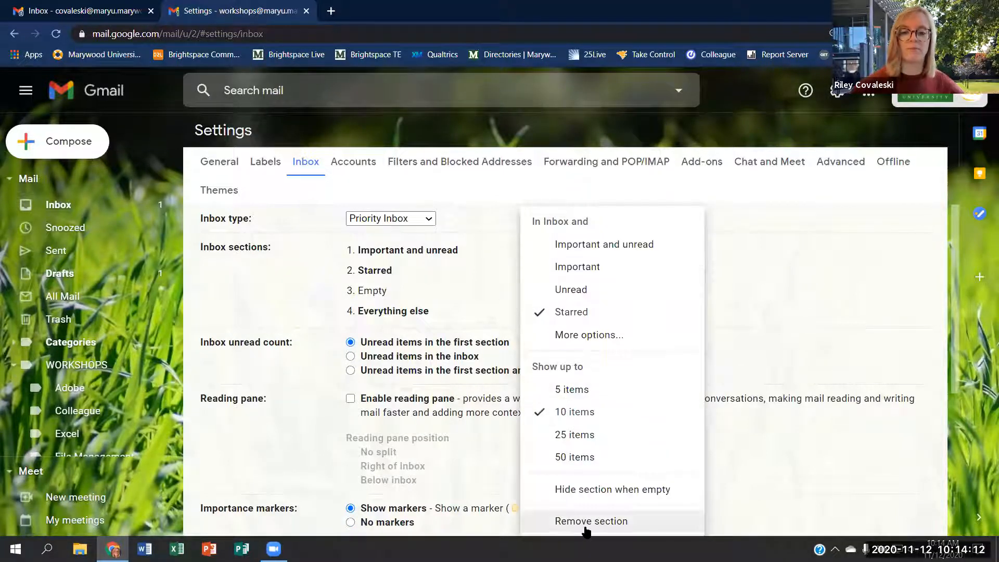
pyautogui.click(429, 269)
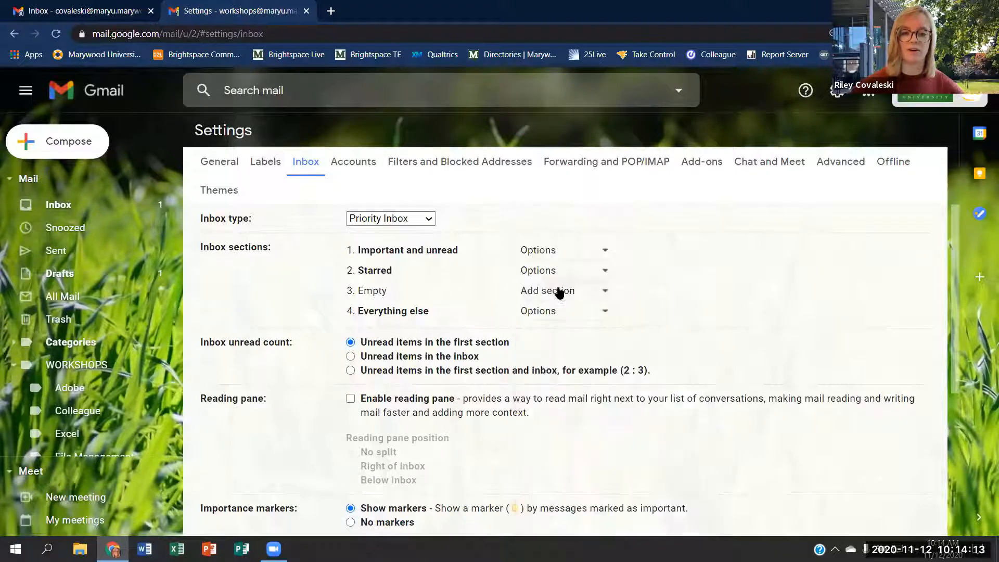
pyautogui.click(597, 272)
pyautogui.click(595, 279)
pyautogui.click(592, 277)
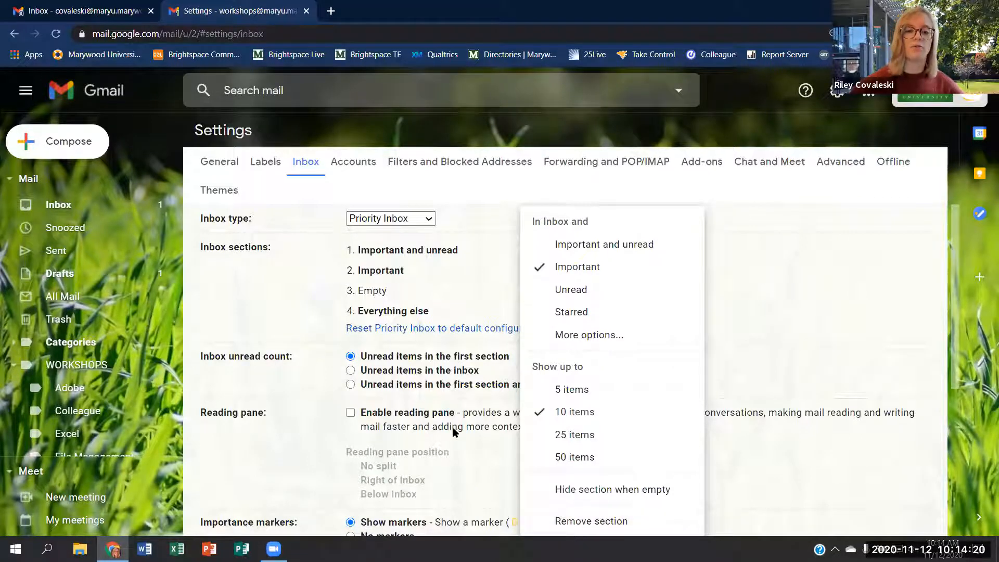
pyautogui.click(414, 310)
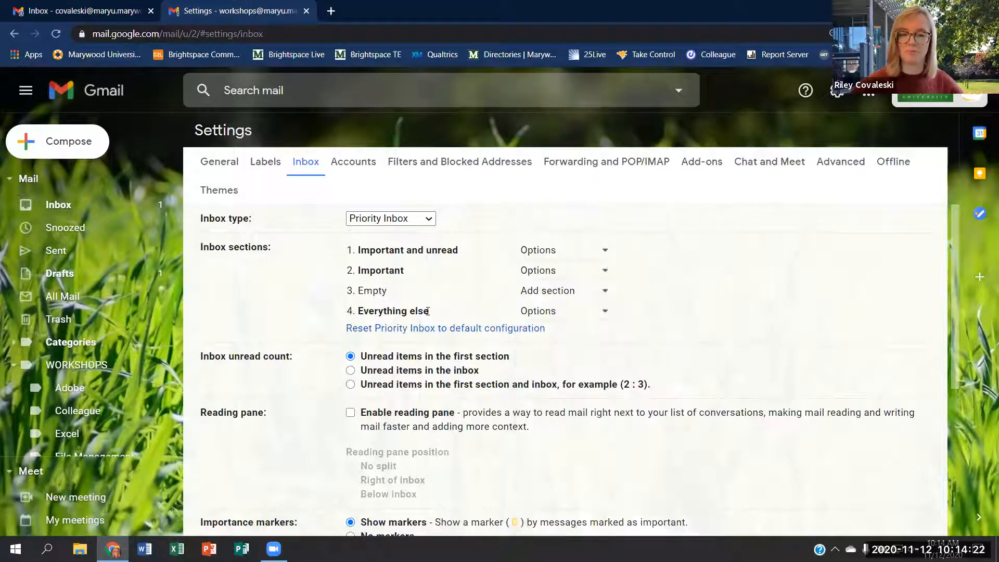
# - Review the display options of the Everything else section and the empty third section without choosing any
pyautogui.click(571, 308)
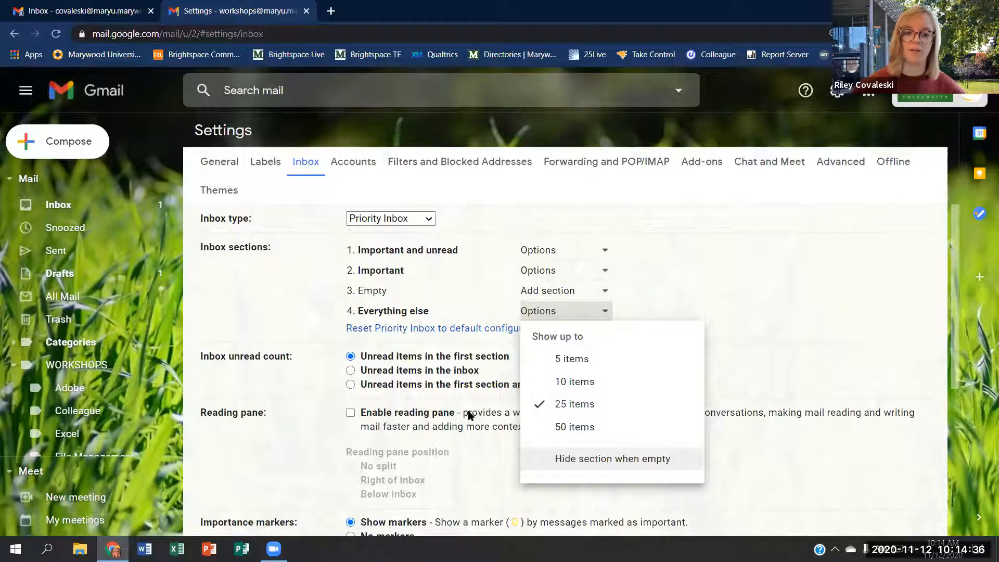
pyautogui.click(295, 310)
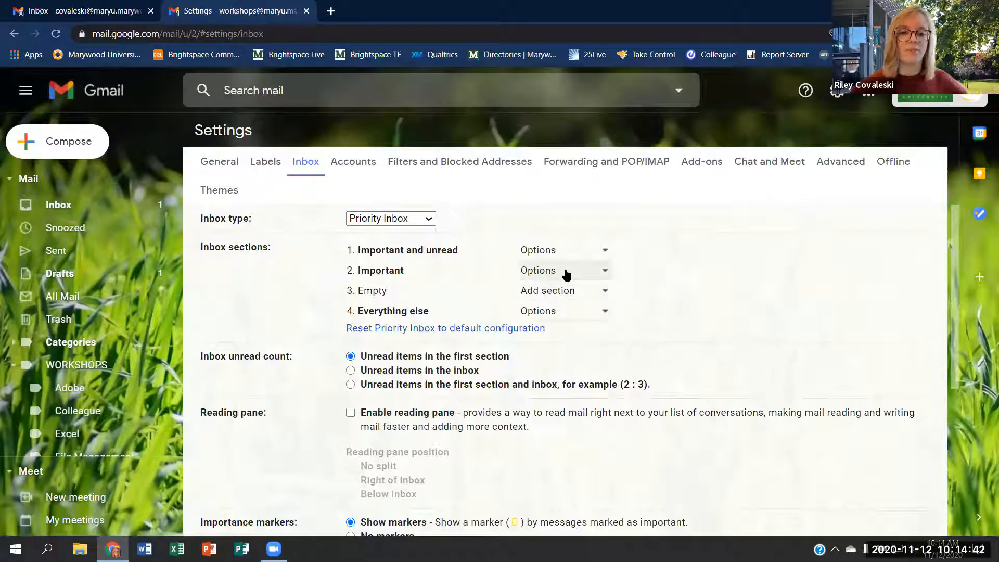
pyautogui.click(589, 300)
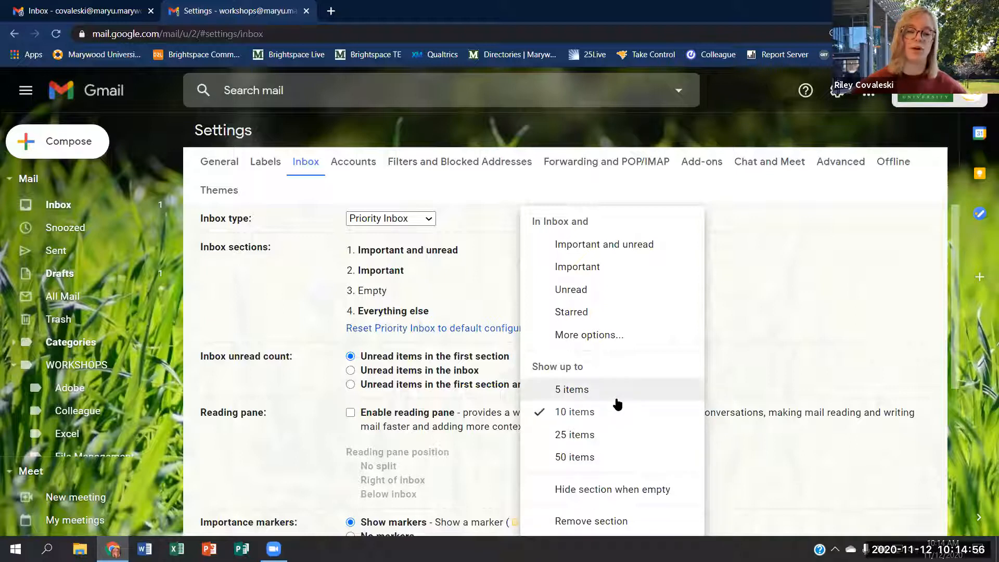
pyautogui.click(271, 272)
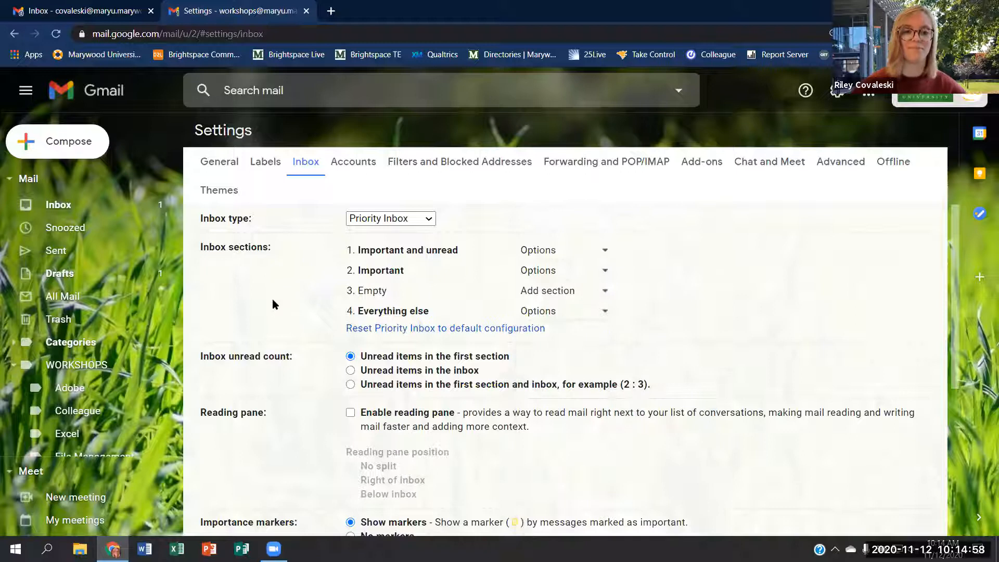
# - Reset the Priority Inbox sections to their default configuration and return to the inbox
pyautogui.click(382, 329)
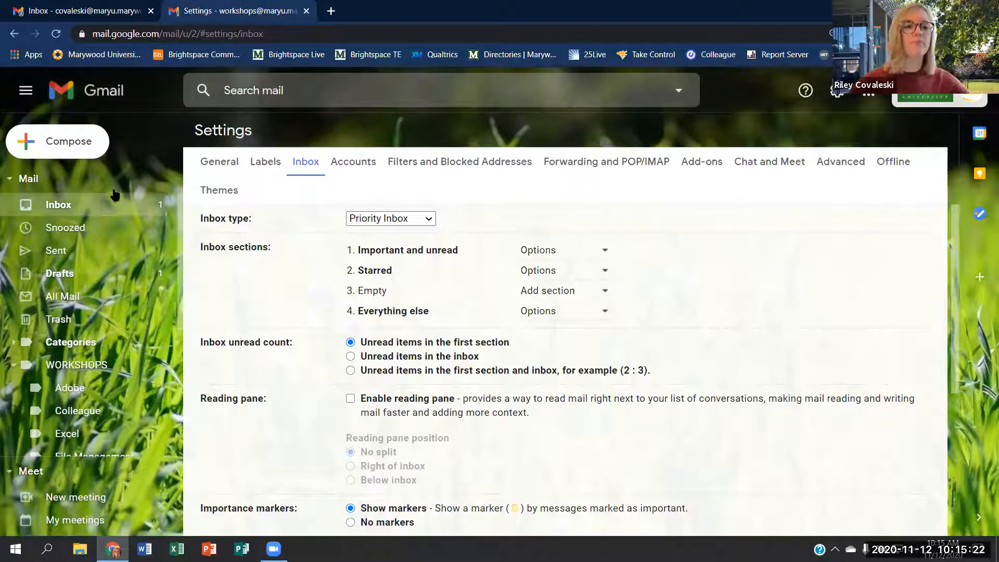
pyautogui.click(90, 205)
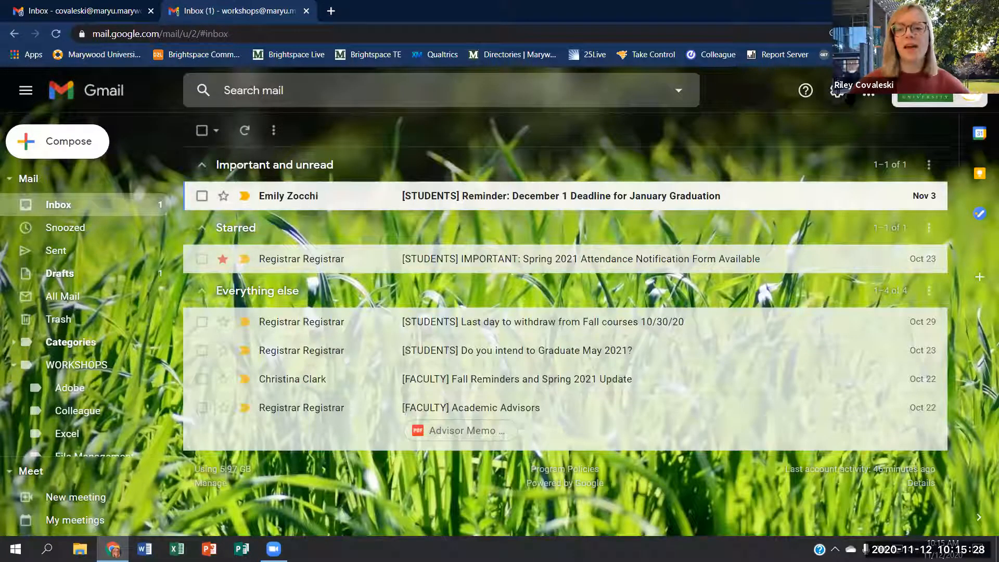
# - Switch the inbox type to Default in the quick settings
pyautogui.click(836, 92)
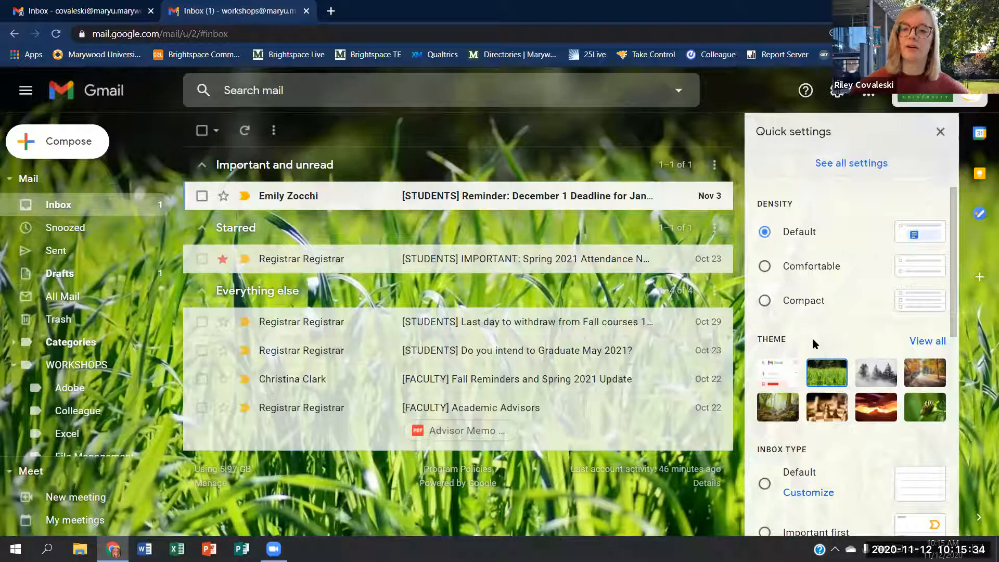
pyautogui.scroll(-4, 801, 245)
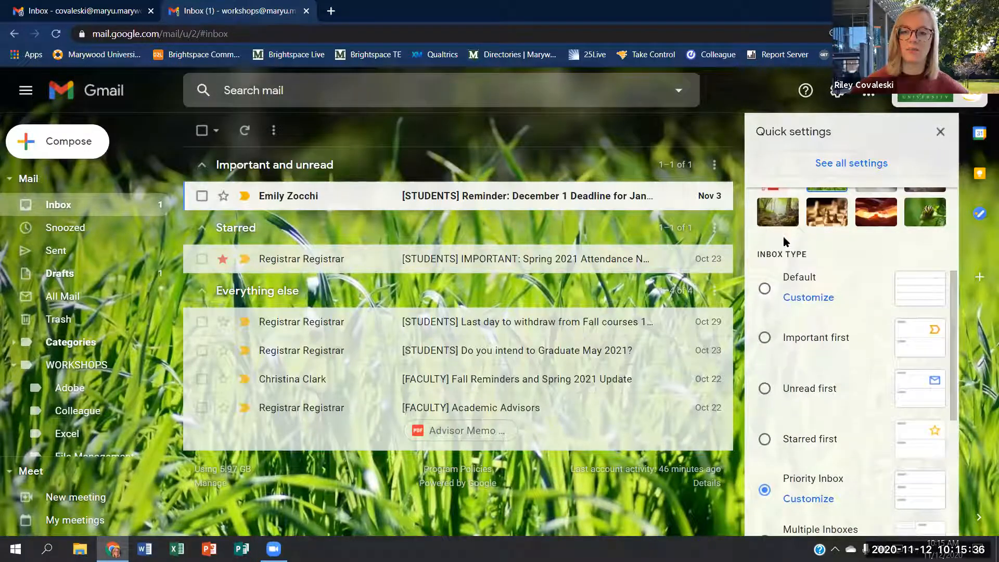
pyautogui.click(764, 288)
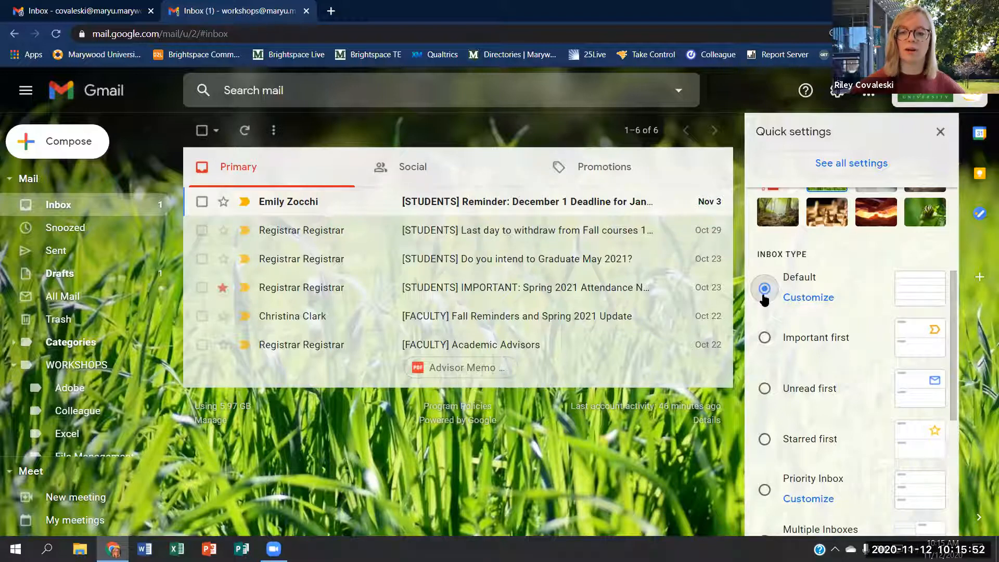
# - Customize the Default inbox's category tabs: disable and re-enable Social and Promotions, and enable Updates
pyautogui.click(792, 298)
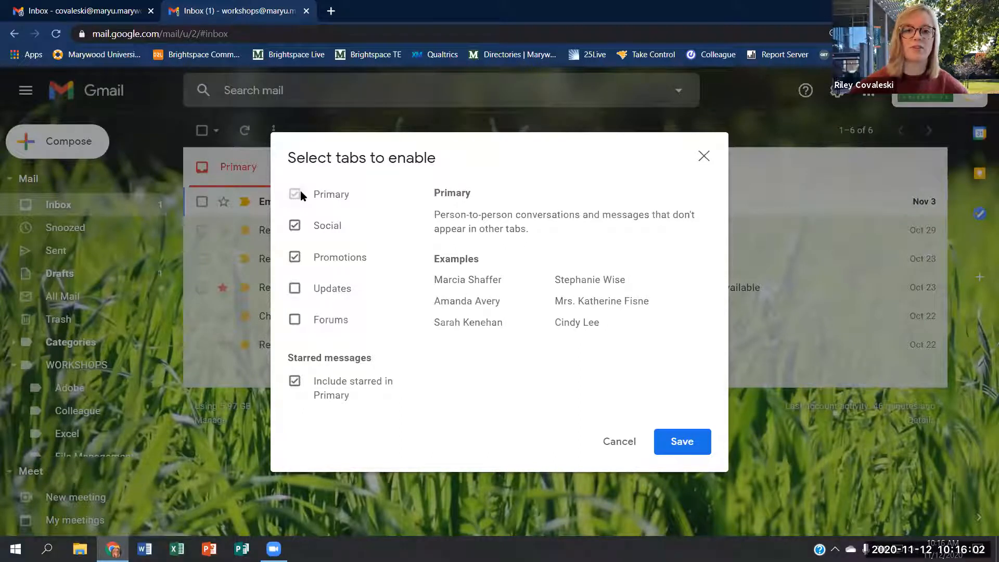
pyautogui.click(295, 226)
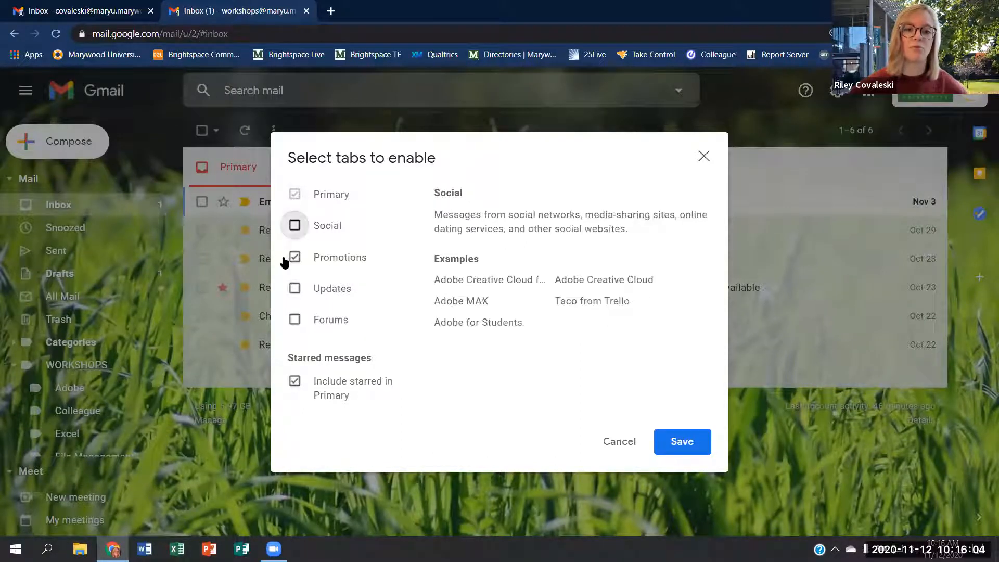
pyautogui.click(295, 257)
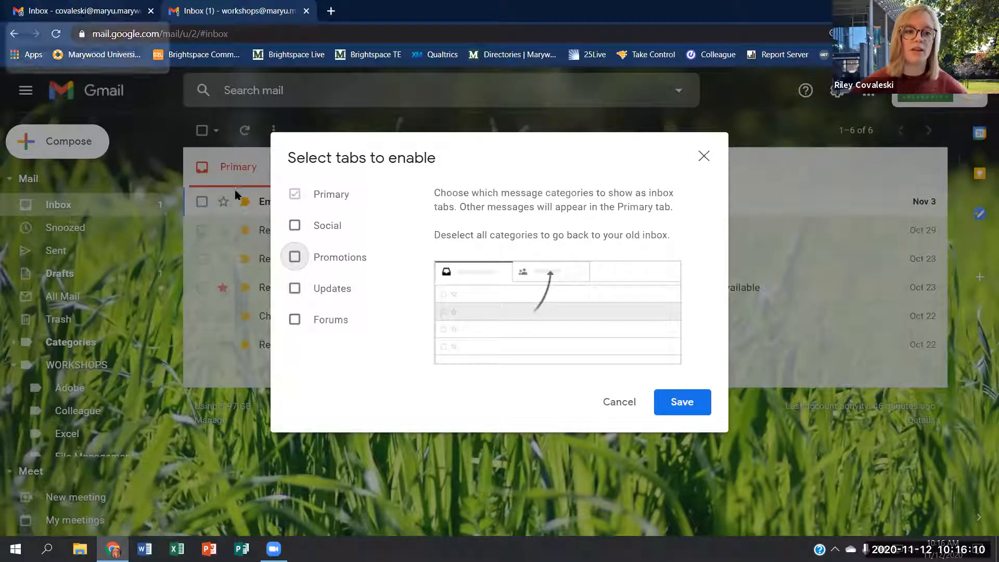
pyautogui.click(295, 225)
pyautogui.click(294, 257)
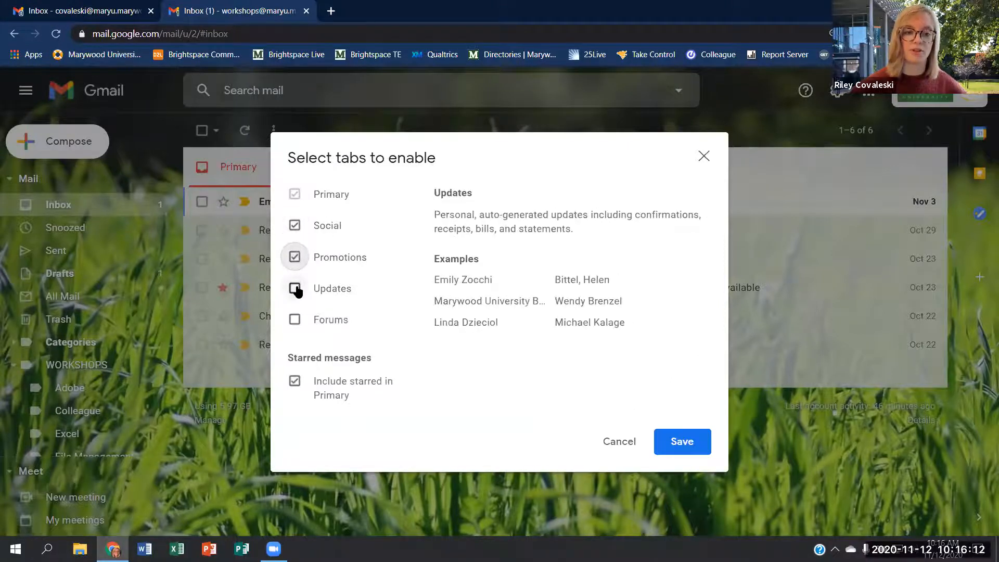
pyautogui.click(299, 287)
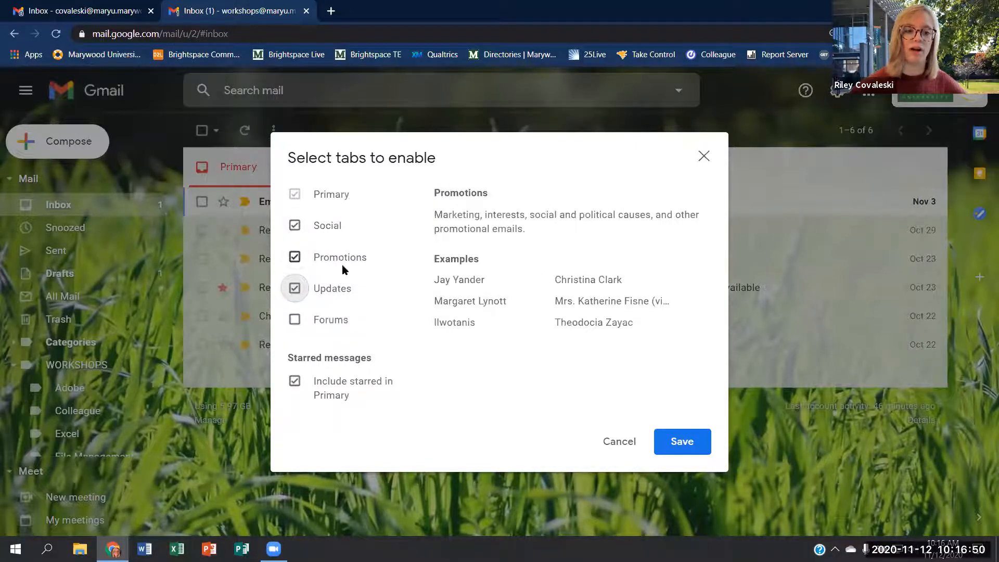
# - Switch to the other account's inbox, review its category tab and starred message options, and close them without saving
pyautogui.click(58, 13)
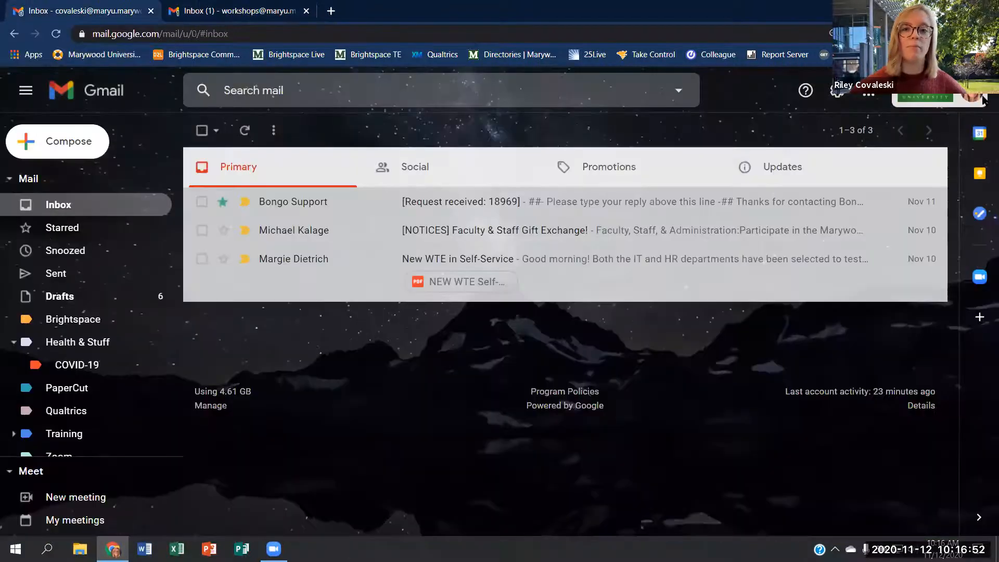
pyautogui.click(836, 91)
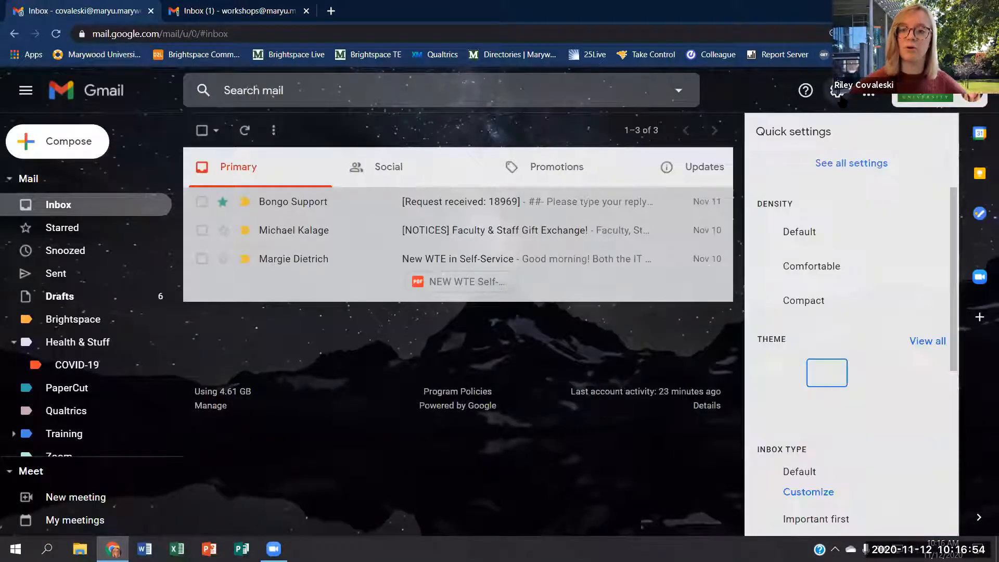
pyautogui.scroll(-3, 860, 263)
pyautogui.click(804, 362)
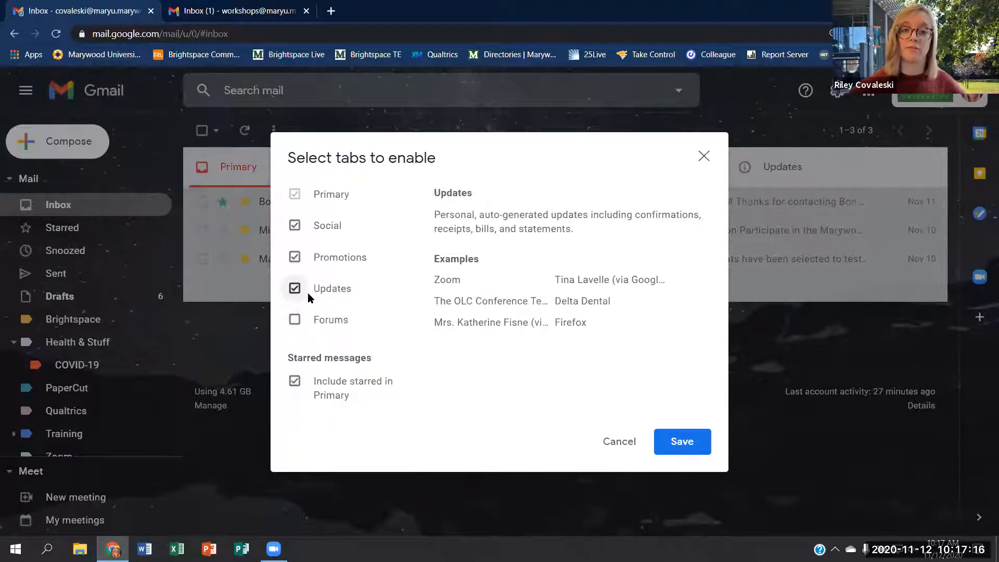
pyautogui.click(295, 321)
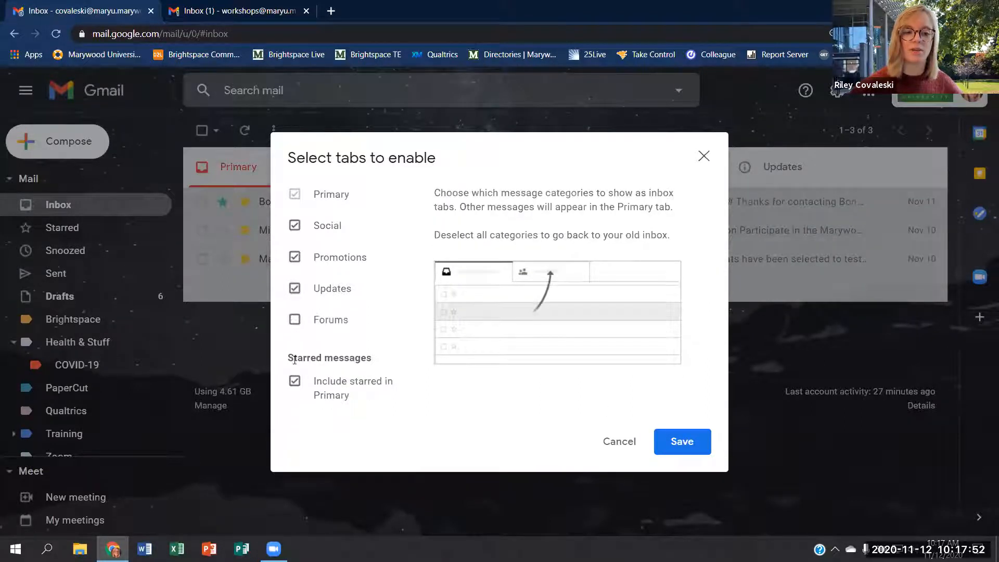
pyautogui.moveTo(288, 359); pyautogui.dragTo(368, 358)
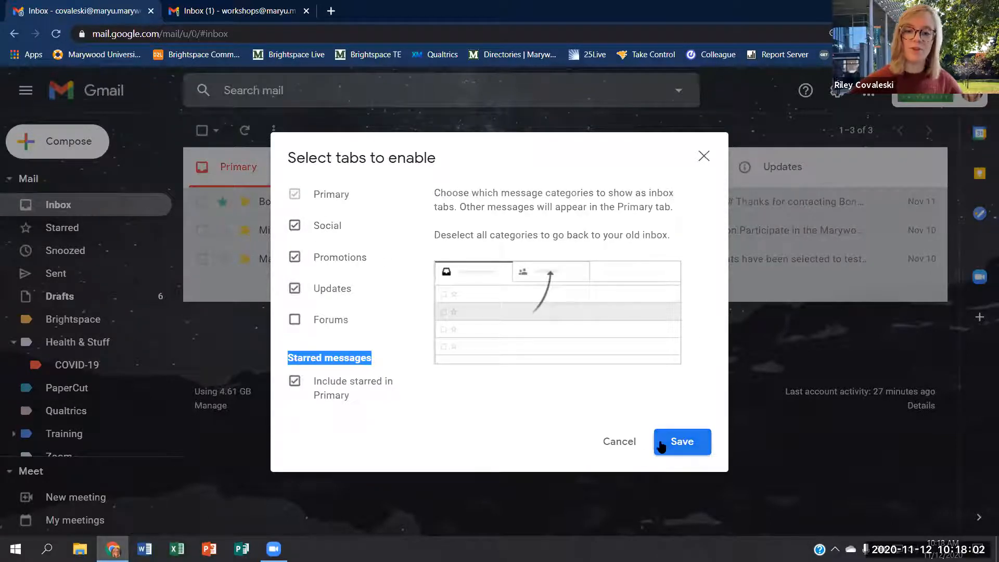
pyautogui.click(630, 443)
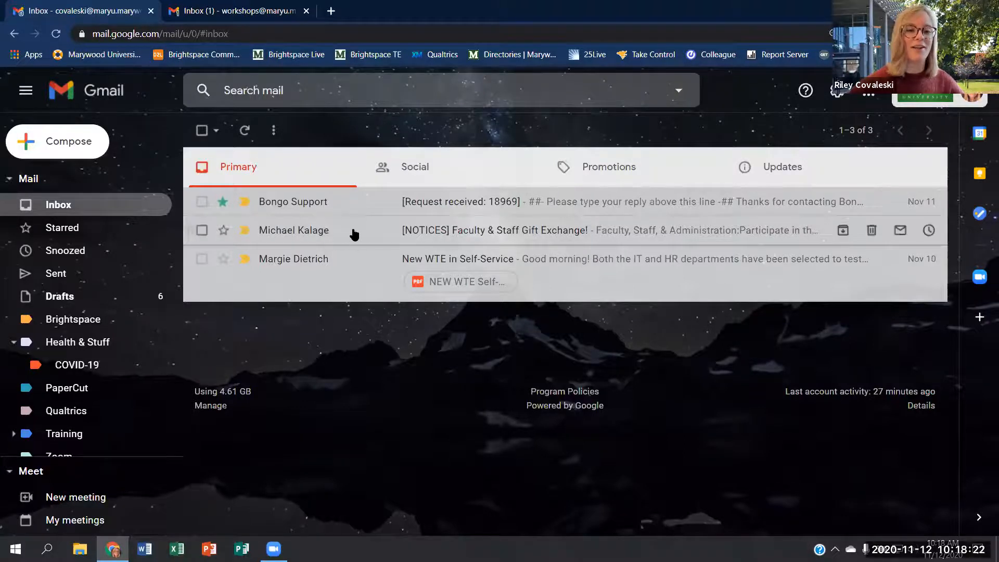
# - Mark the "Faculty & Staff Gift Exchange!" email as not important and restore its importance marker
pyautogui.moveTo(361, 233); pyautogui.dragTo(329, 241)
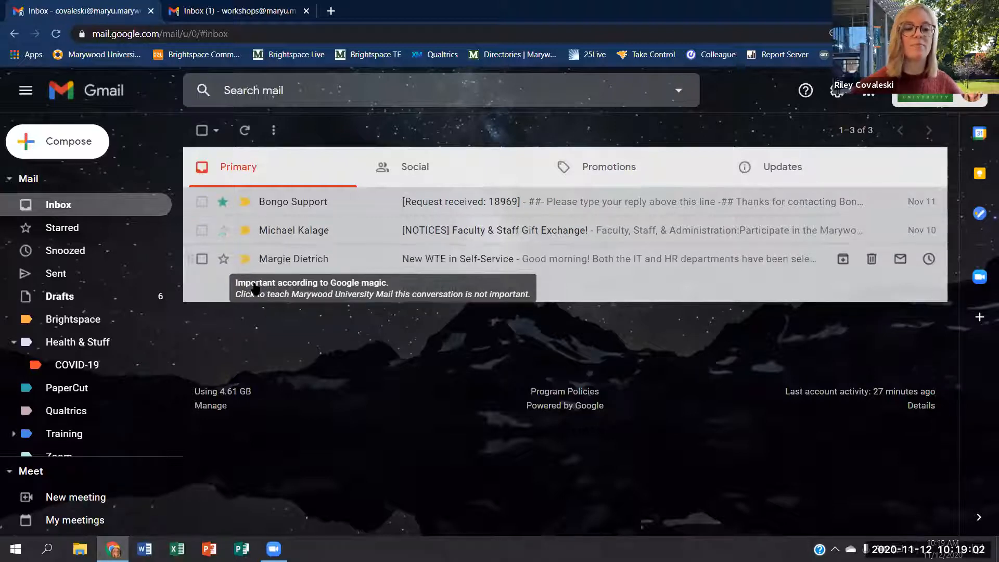
pyautogui.click(245, 234)
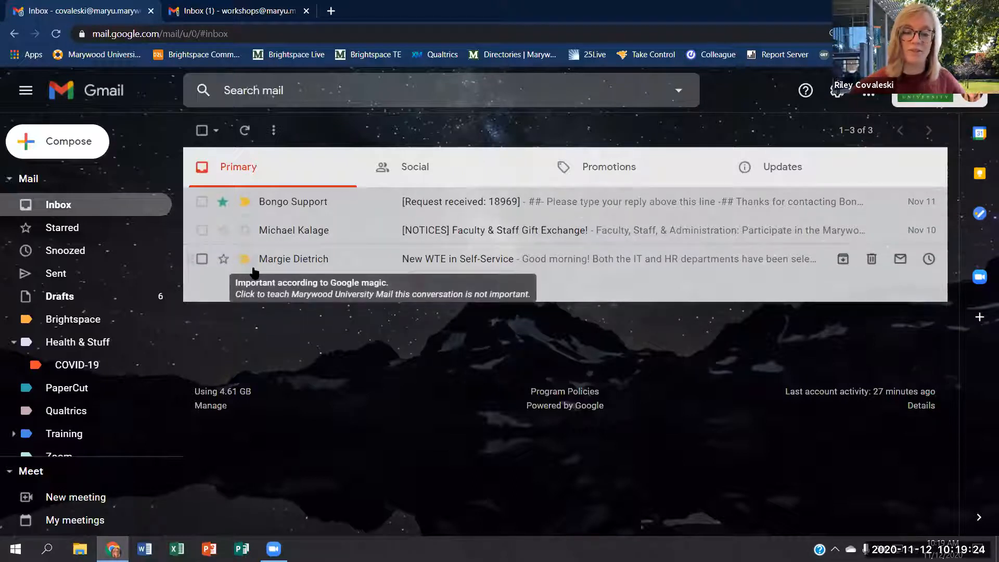
pyautogui.click(248, 235)
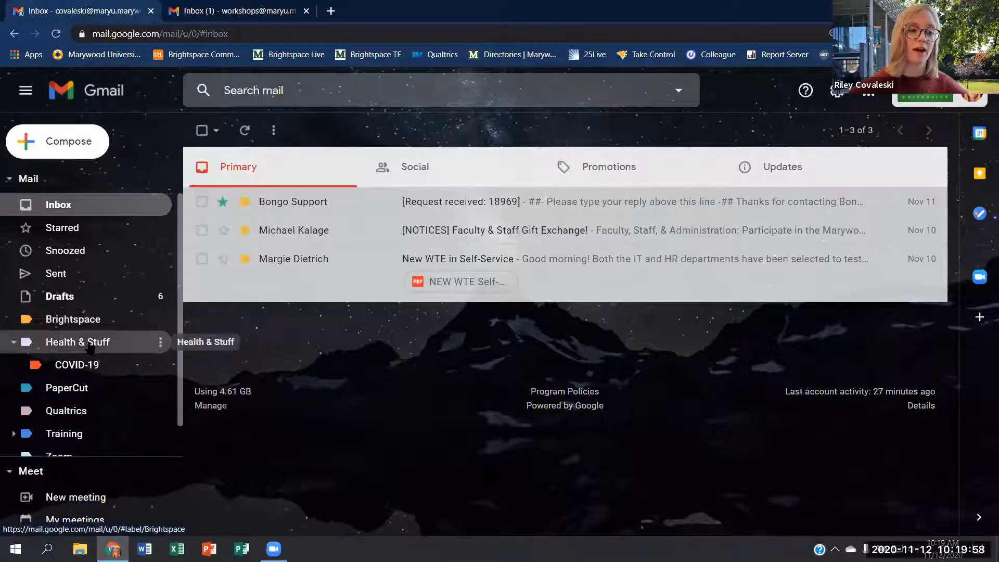
# - Collapse the main menu to icons only and expand it again
pyautogui.scroll(-2, 93, 344)
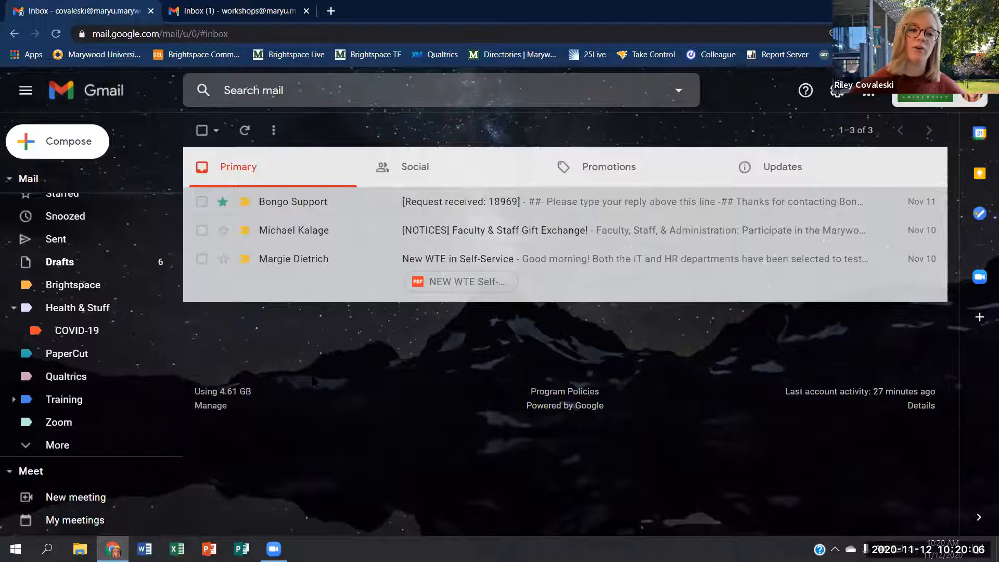
pyautogui.click(25, 92)
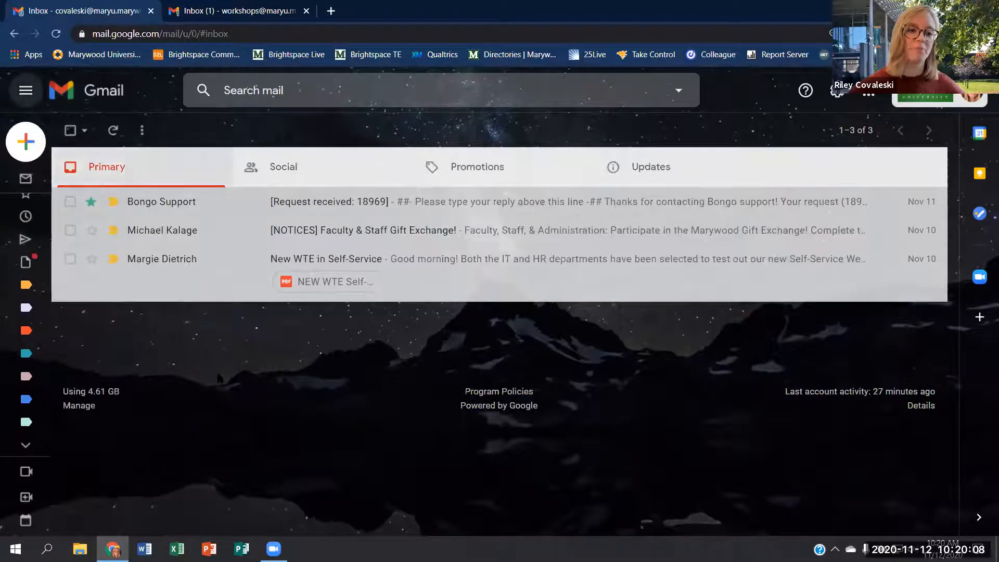
pyautogui.moveTo(4, 367)
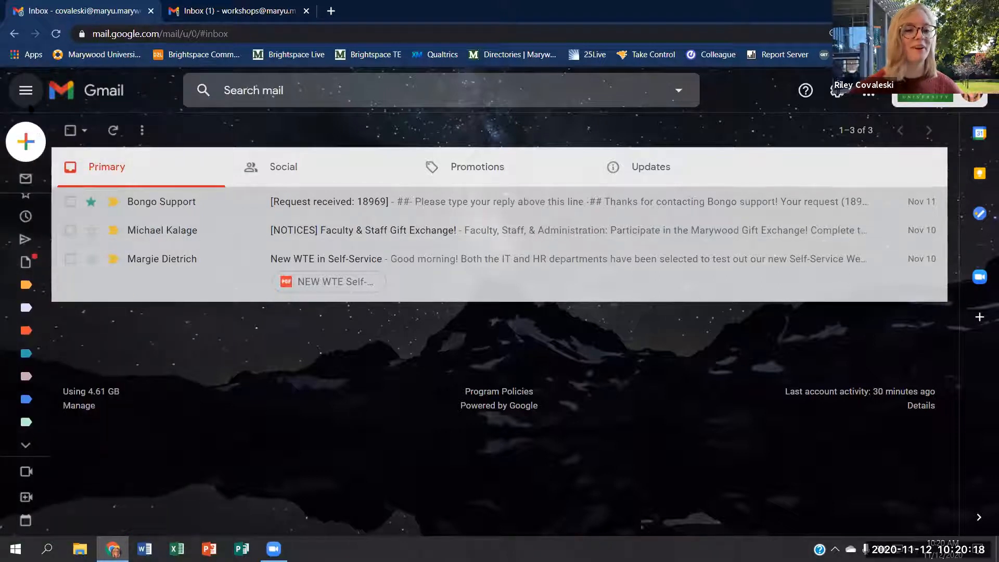
pyautogui.click(26, 91)
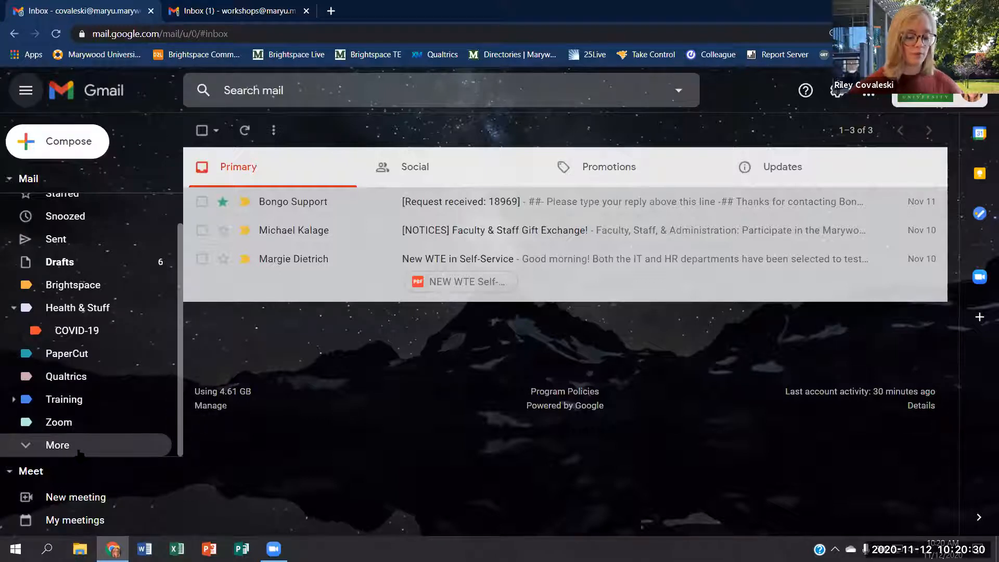
# - Enlarge the page to 150% and expand the full list of mail labels
pyautogui.hotkey('ctrl', '+')
pyautogui.scroll(-2, 77, 448)
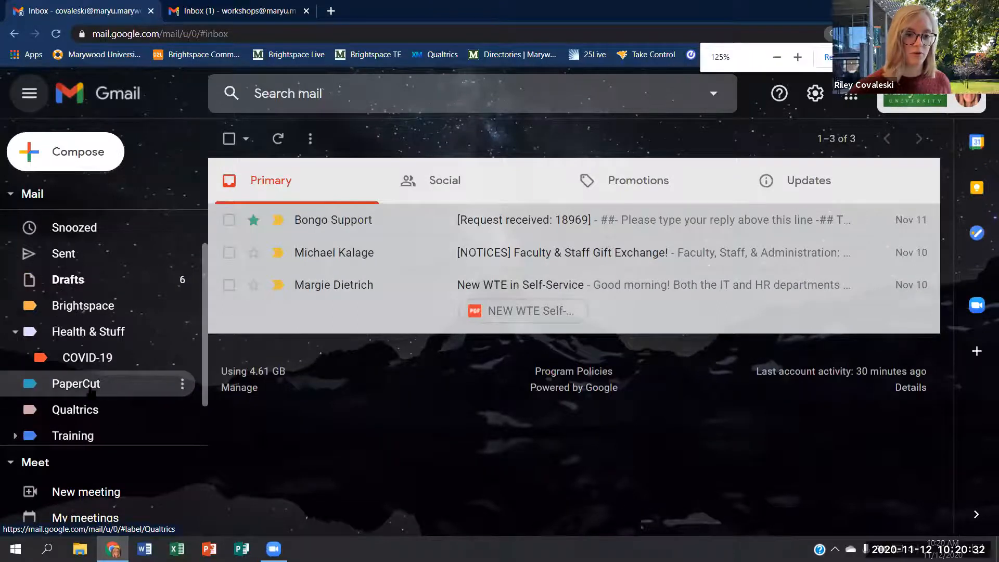
pyautogui.hotkey('ctrl', '+')
pyautogui.scroll(-3, 82, 424)
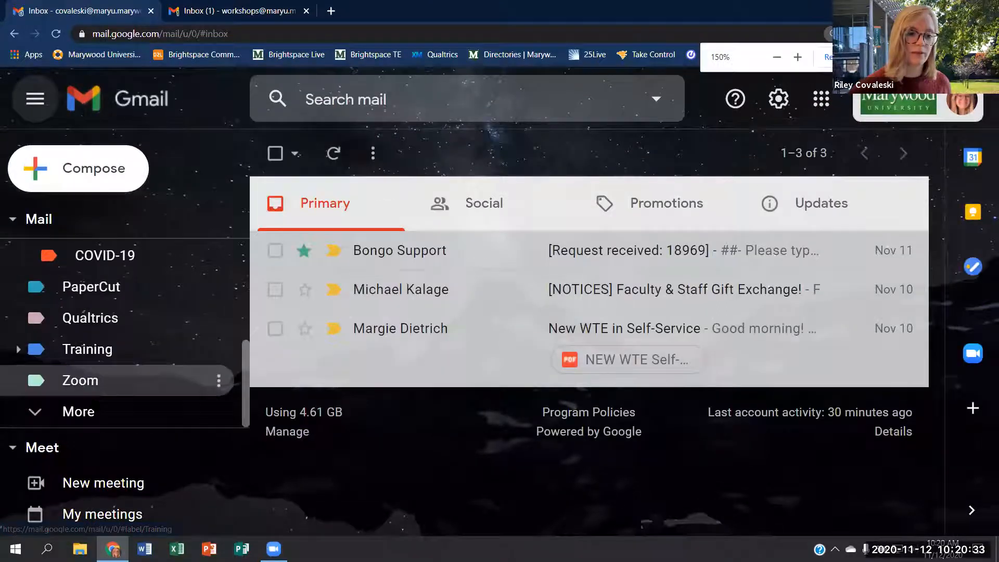
pyautogui.click(82, 420)
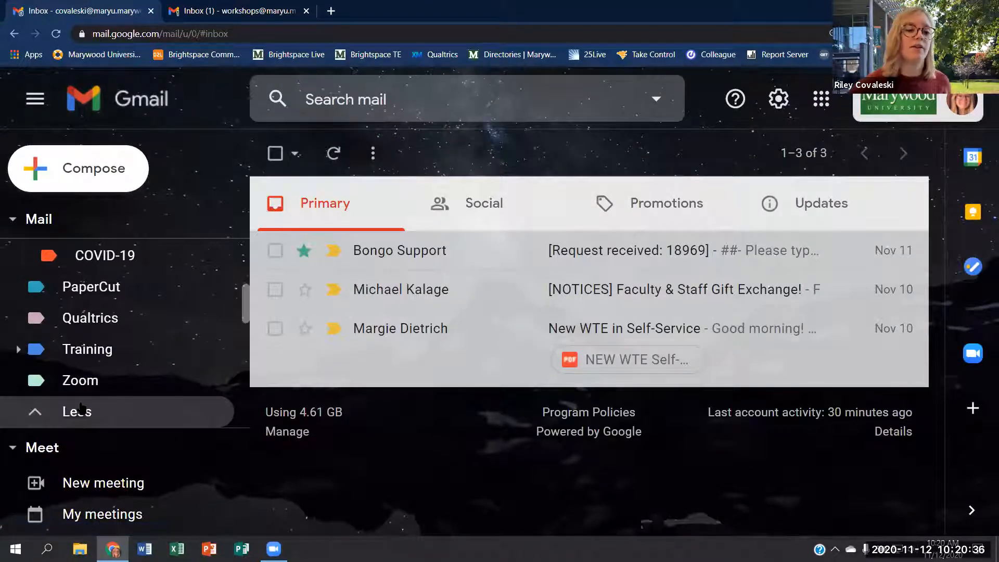
# - Start a new label below the existing ones and name it AppsAnywhere
pyautogui.scroll(-8, 82, 409)
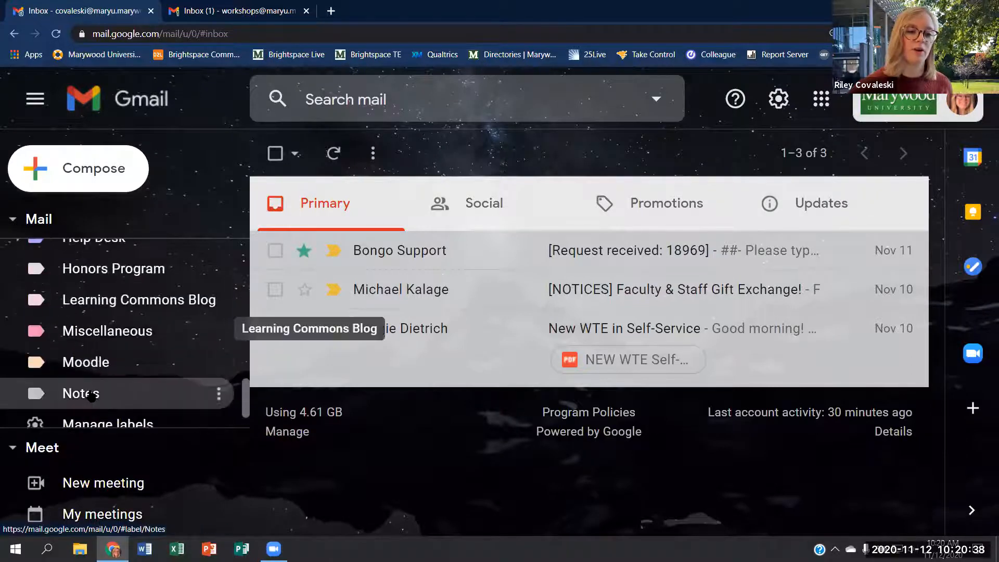
pyautogui.scroll(-2, 92, 397)
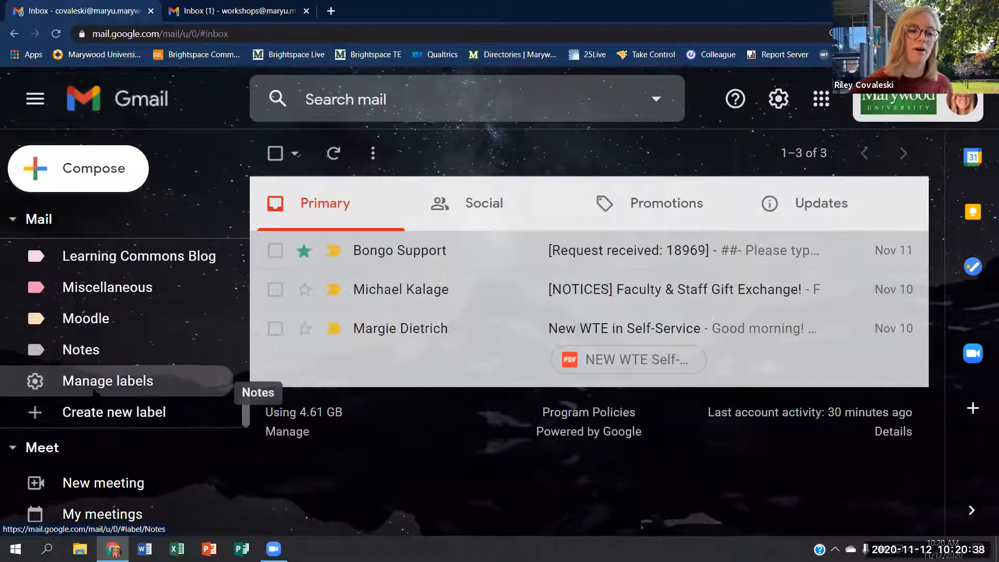
pyautogui.click(112, 414)
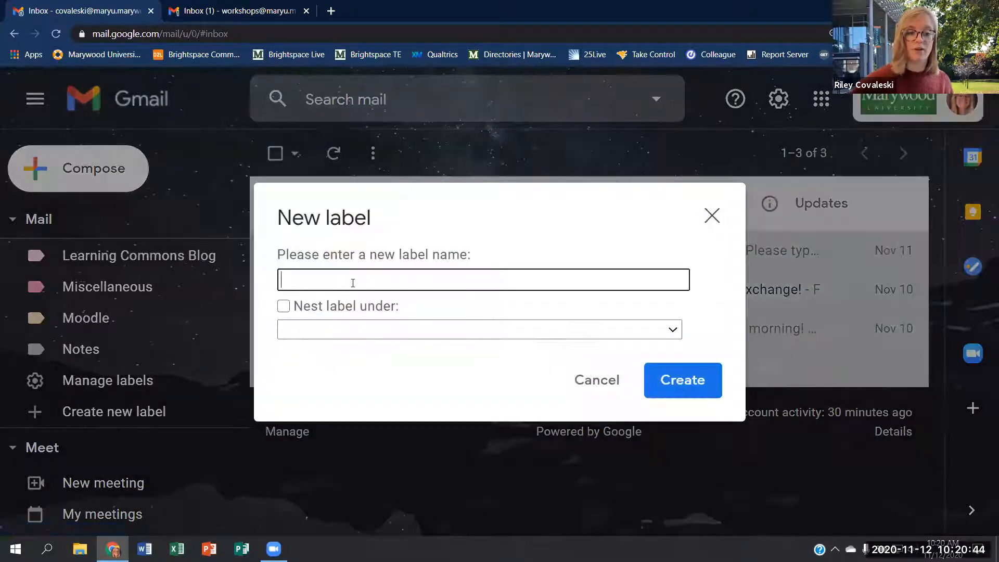
pyautogui.write('AppsAn')
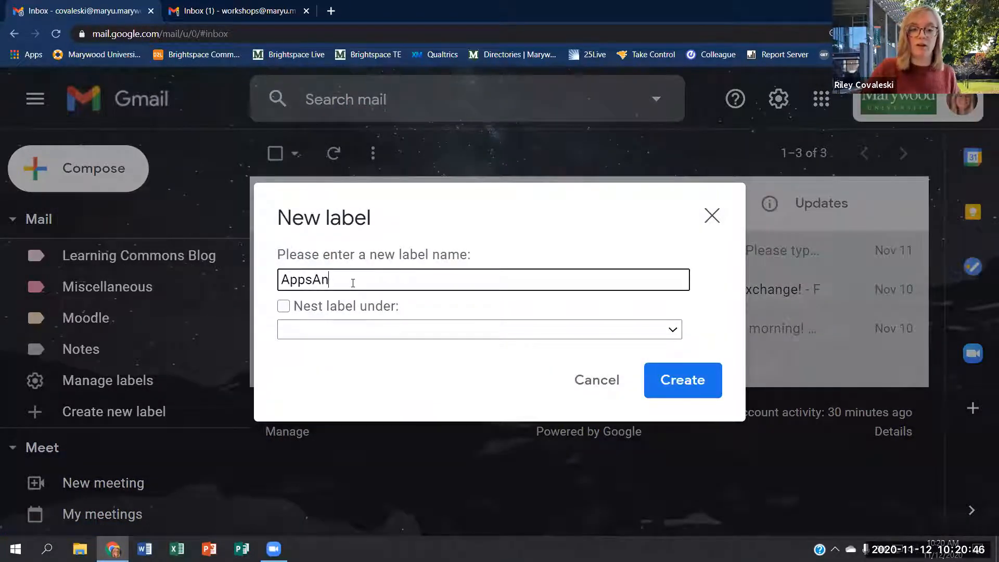
pyautogui.write('ywhere')
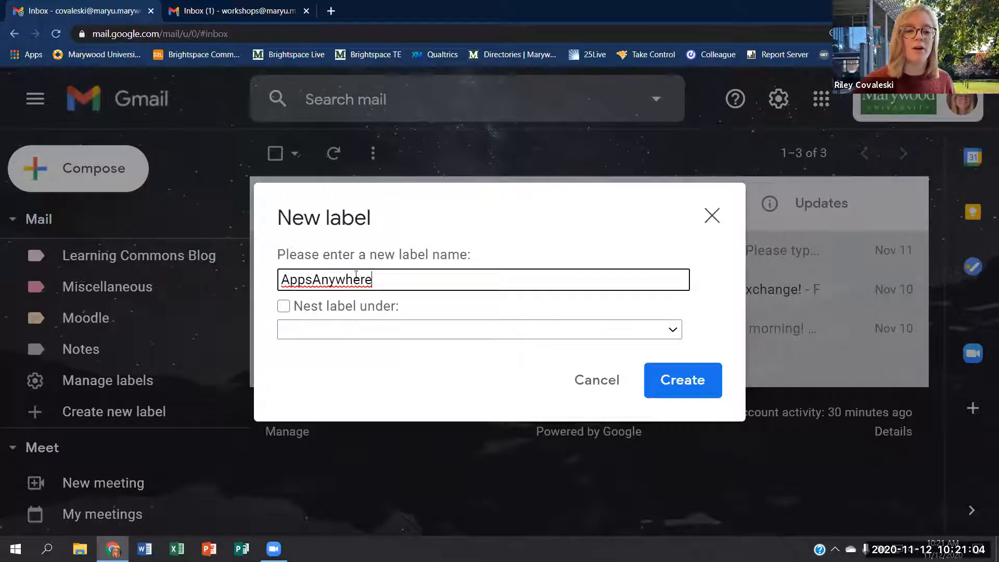
# - Turn on nesting for the new AppsAnywhere label, look through the available parent labels, and turn nesting off again
pyautogui.click(283, 307)
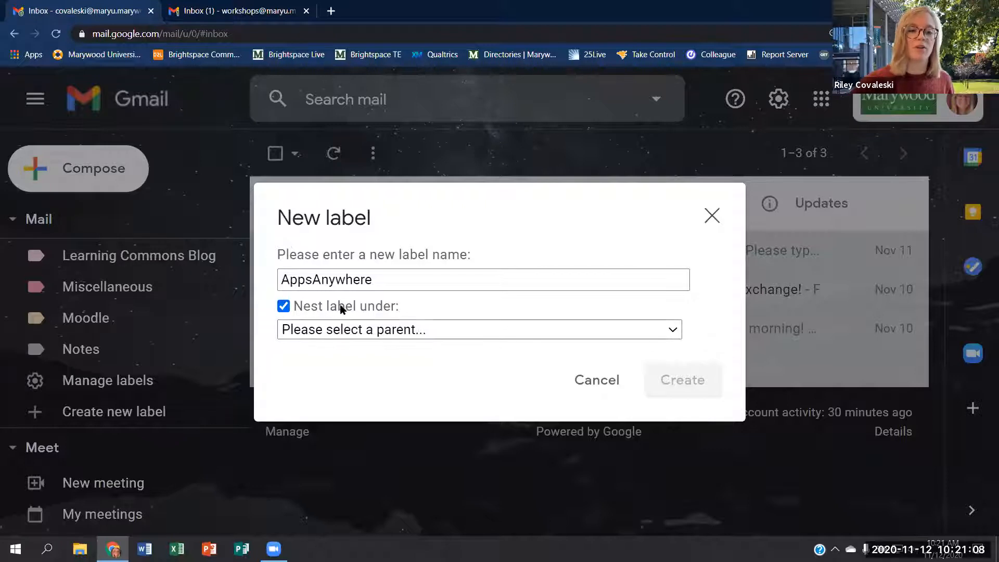
pyautogui.click(314, 330)
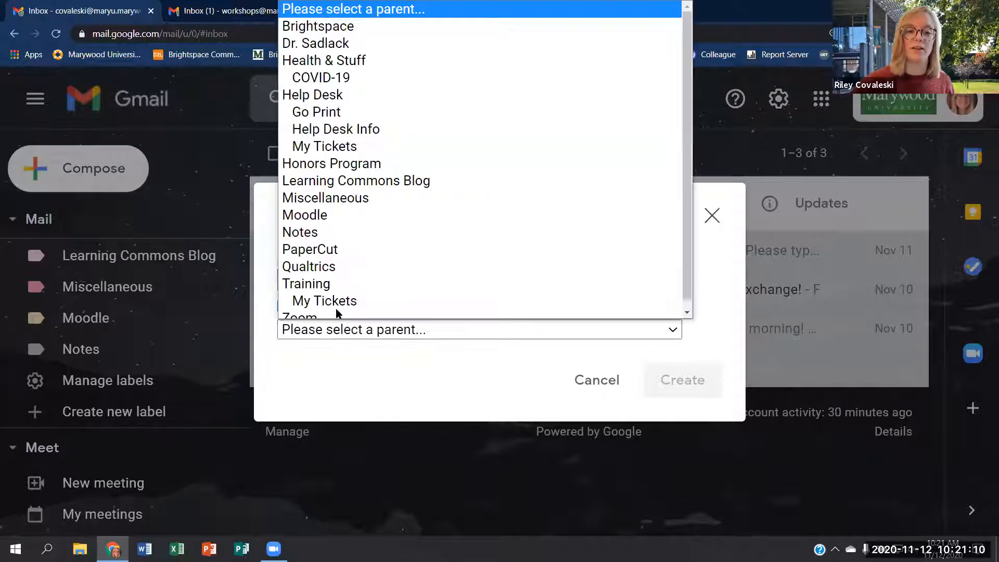
pyautogui.scroll(1, 353, 177)
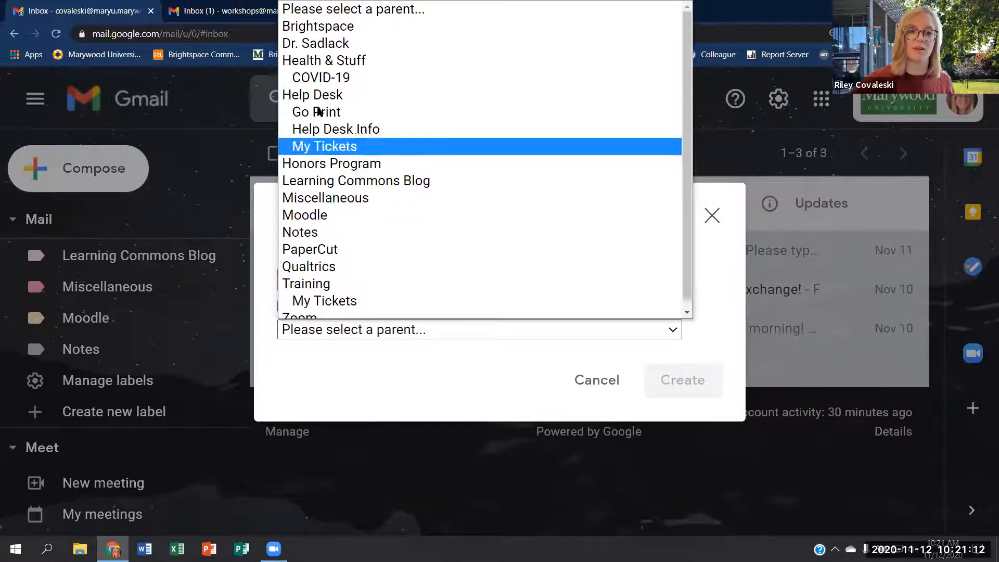
pyautogui.scroll(-1, 356, 189)
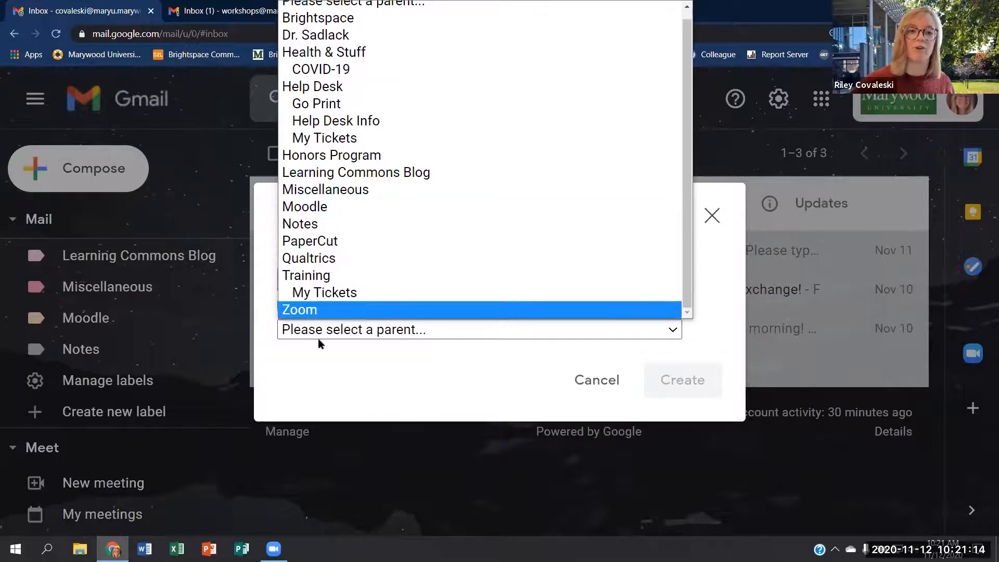
pyautogui.click(340, 369)
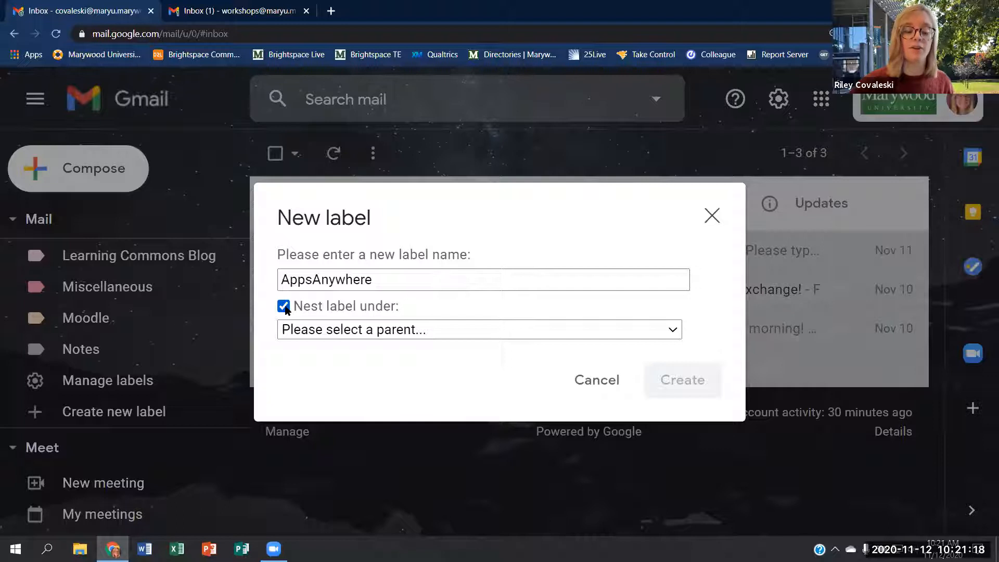
pyautogui.click(283, 307)
# - Create the AppsAnywhere label without a parent and locate it in the mail label list
pyautogui.click(664, 383)
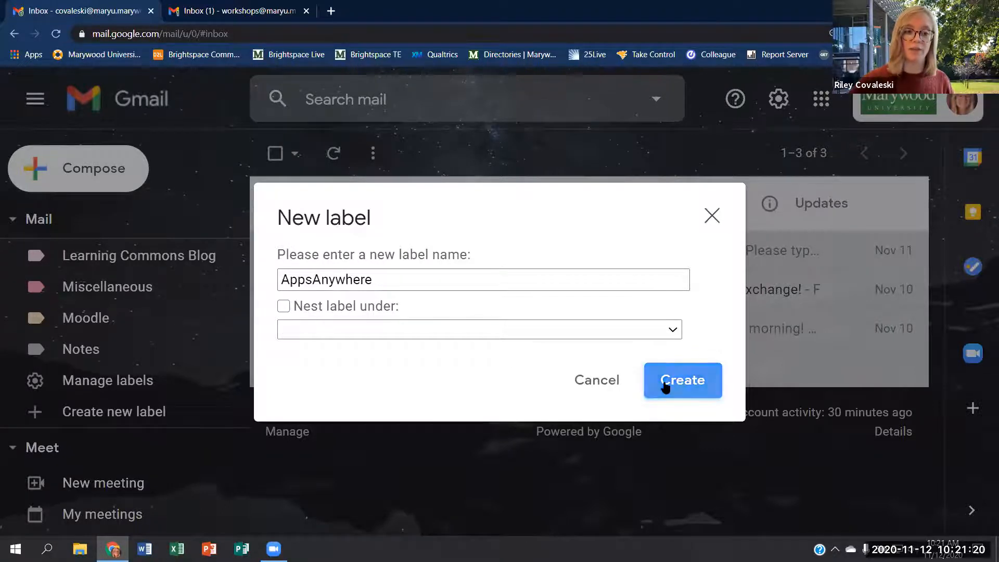
pyautogui.scroll(8, 106, 399)
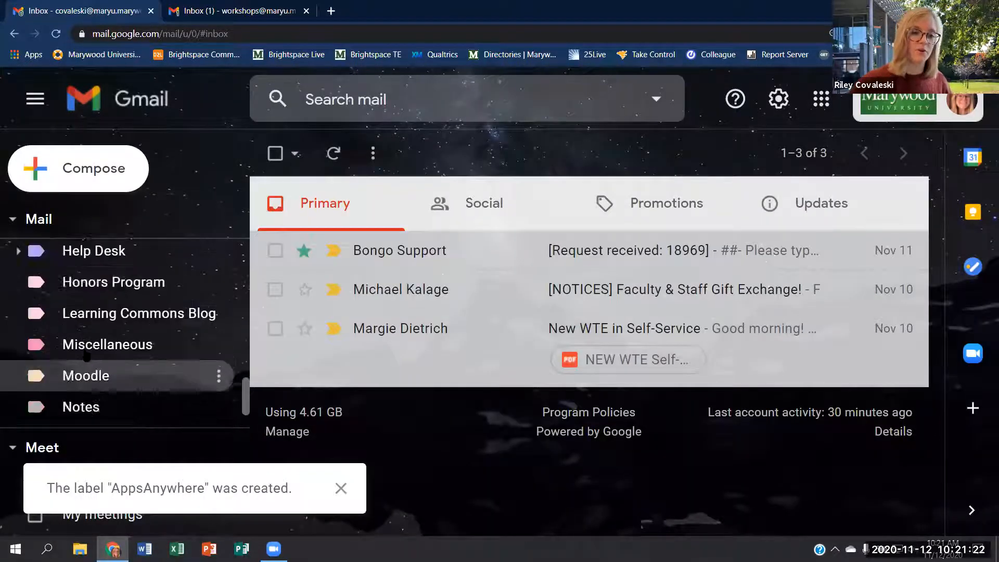
pyautogui.scroll(3, 78, 355)
pyautogui.scroll(-2, 78, 348)
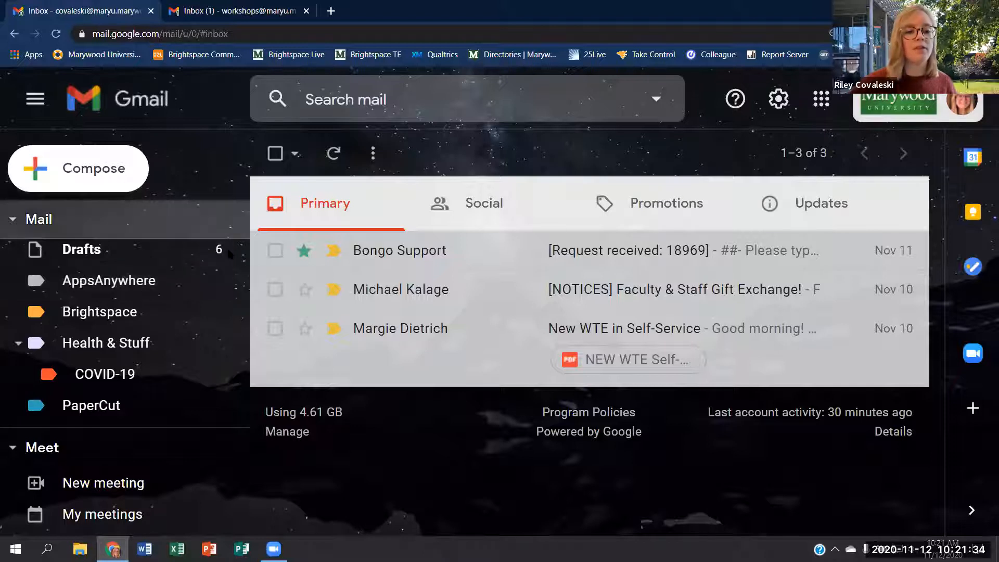
# - Open the label settings and make room by reducing the page zoom and collapsing the main menu to icons
pyautogui.click(779, 100)
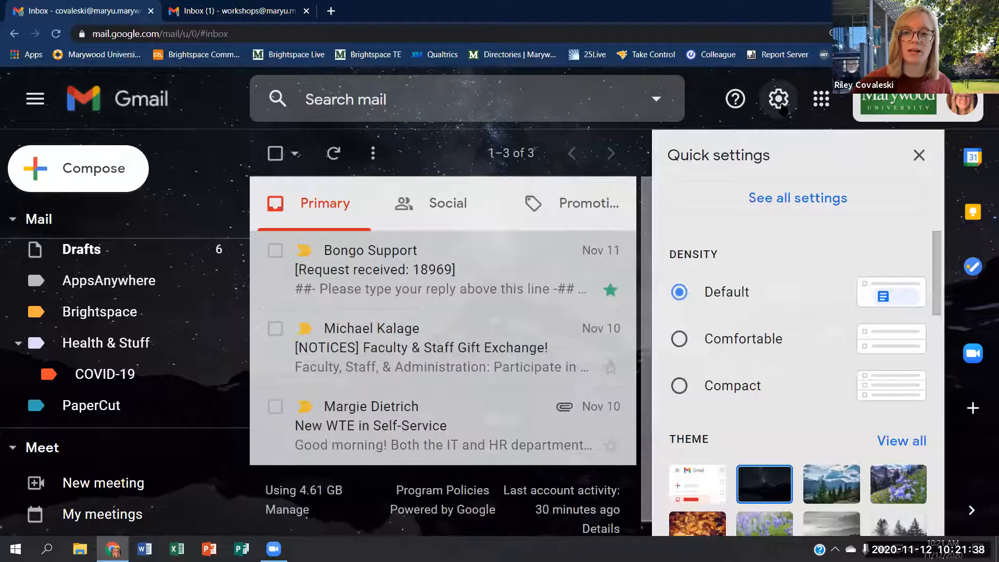
pyautogui.click(775, 201)
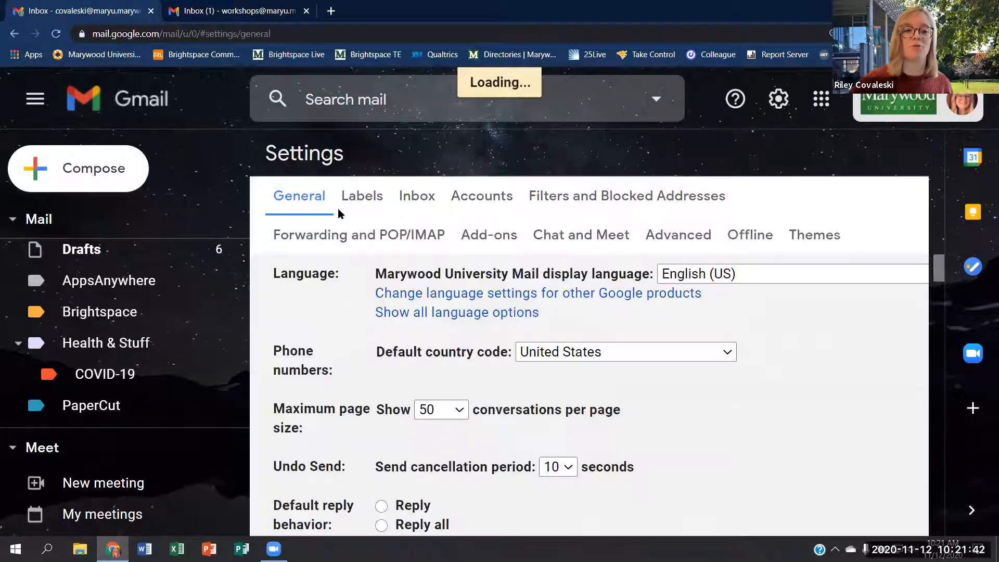
pyautogui.click(364, 207)
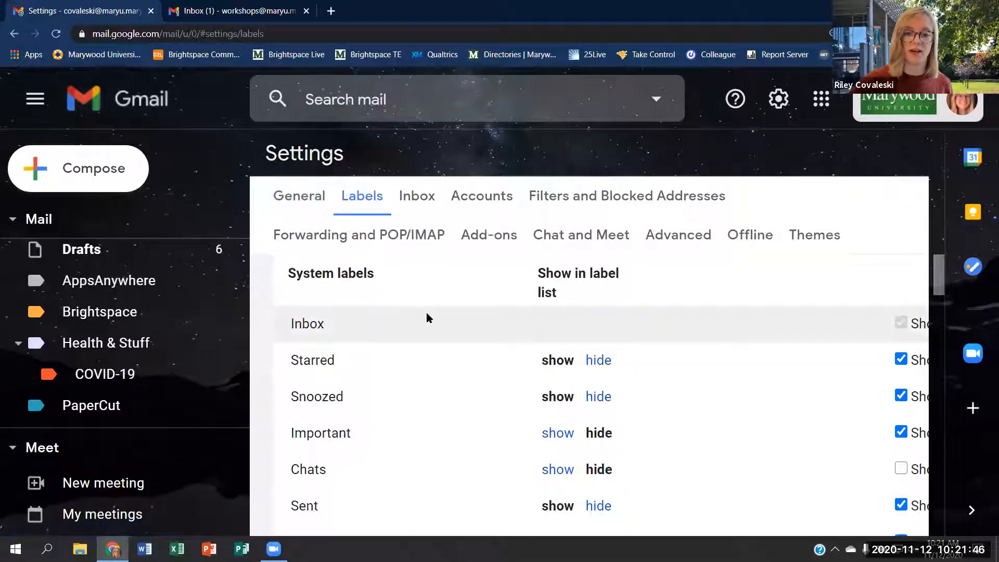
pyautogui.hotkey('ctrl', '+')
pyautogui.hotkey('ctrl', '-')
pyautogui.click(22, 92)
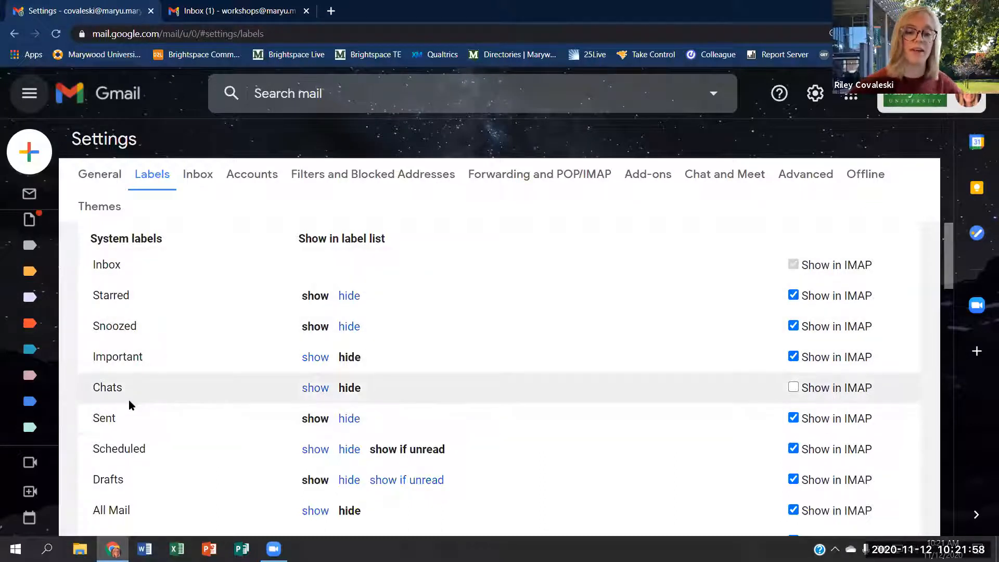
# - Examine the visibility options for system labels, categories and custom labels, and open the AppsAnywhere label's name for editing
pyautogui.scroll(-4, 143, 411)
pyautogui.scroll(-2, 144, 411)
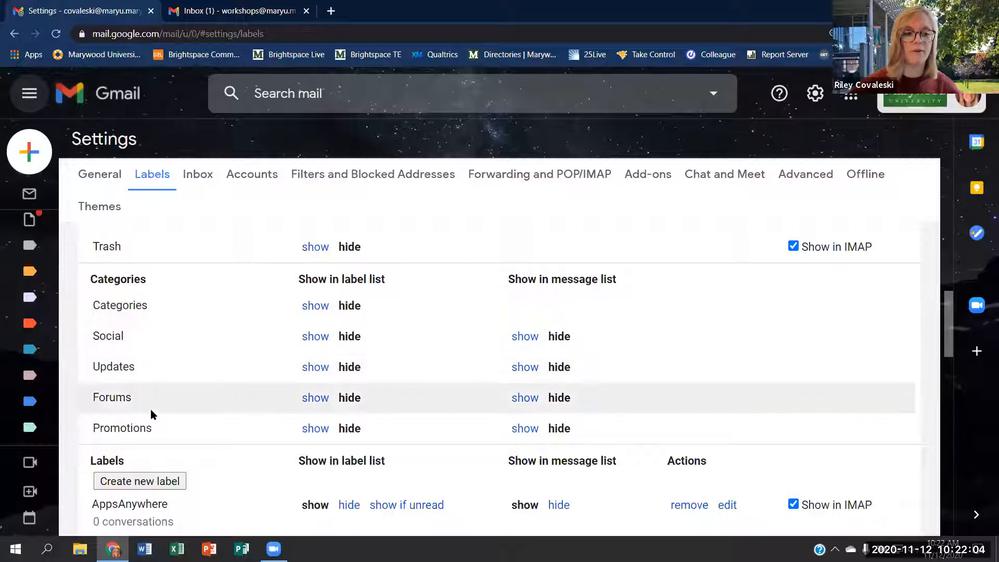
pyautogui.scroll(-4, 151, 413)
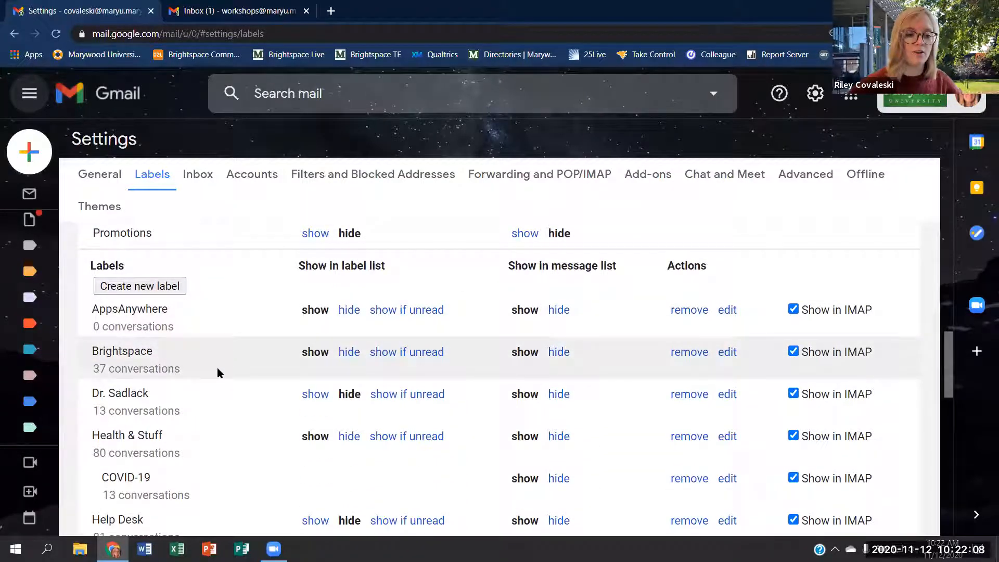
pyautogui.scroll(-1, 217, 368)
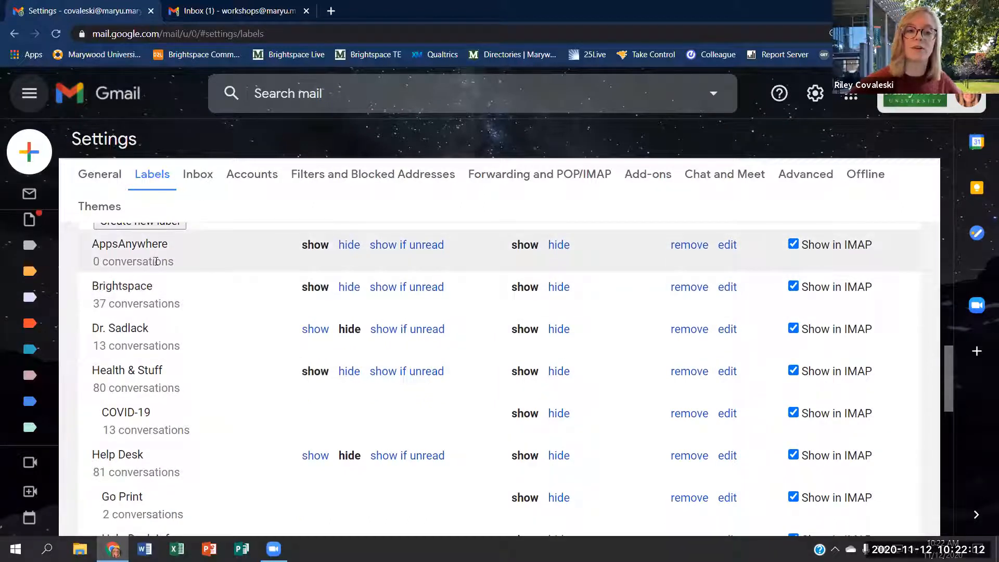
pyautogui.scroll(-3, 104, 320)
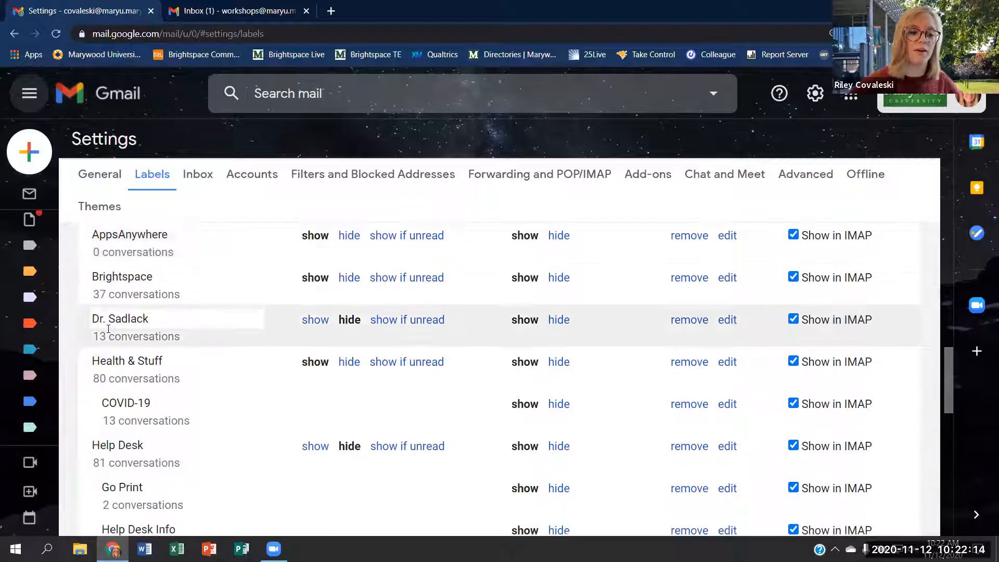
pyautogui.scroll(-1, 281, 364)
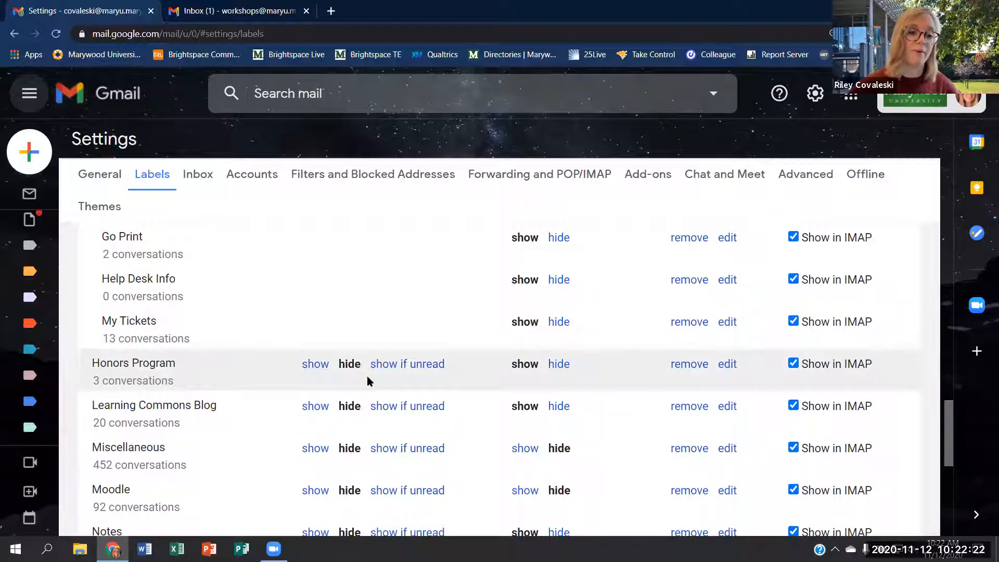
pyautogui.scroll(-5, 343, 382)
pyautogui.scroll(10, 271, 371)
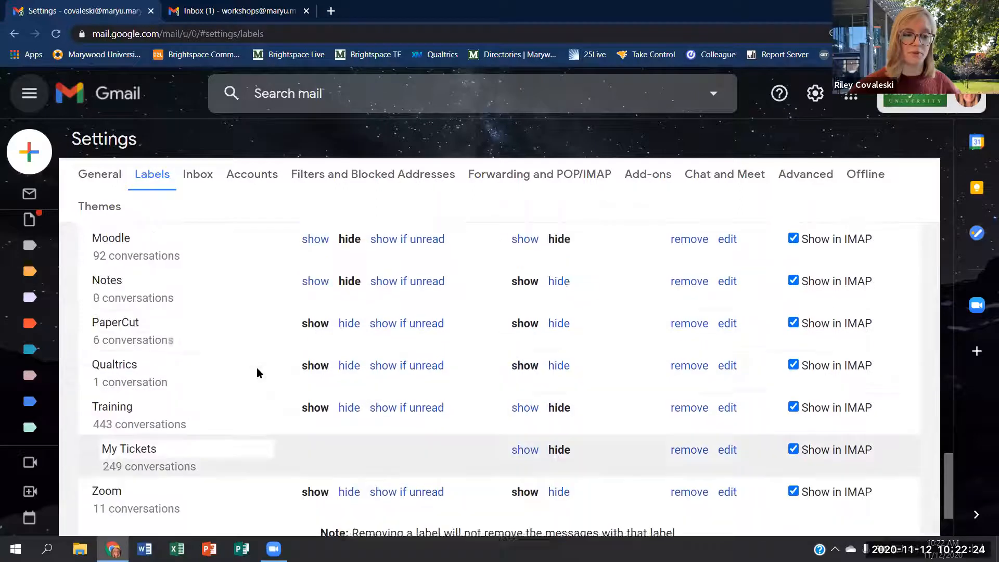
pyautogui.scroll(3, 173, 337)
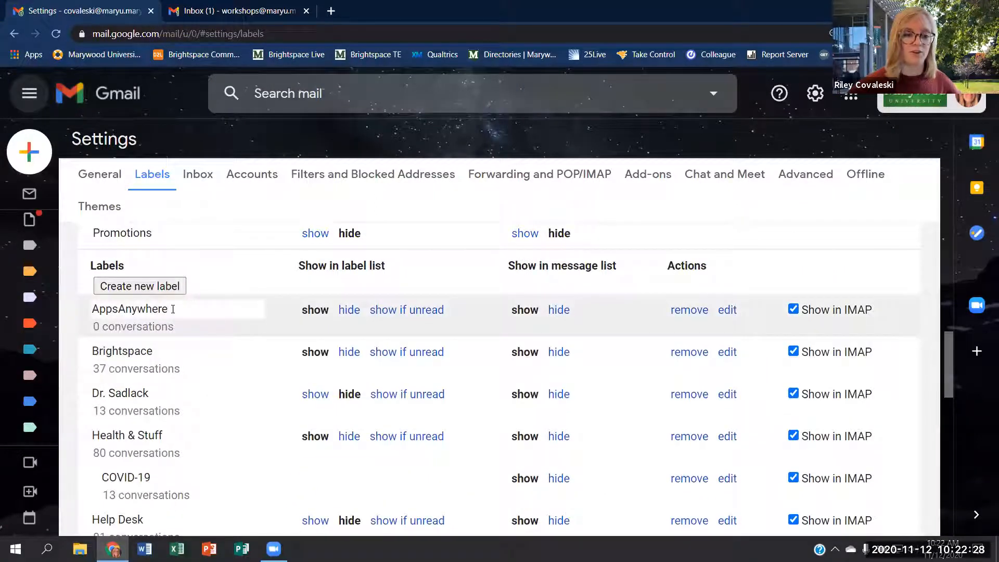
pyautogui.doubleClick(173, 309)
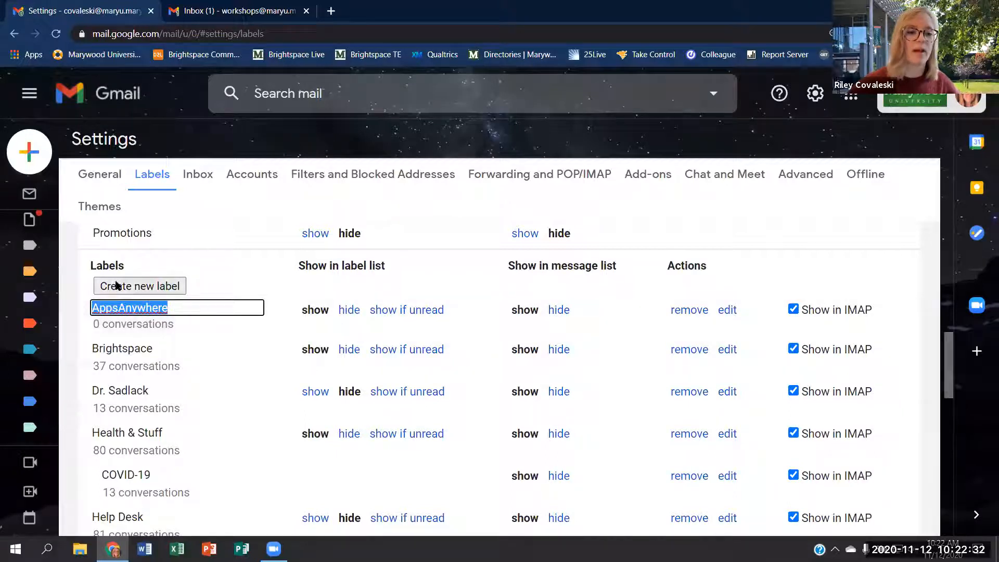
# - Start another new label from the label settings, view its possible parent labels for nesting, and cancel it
pyautogui.click(132, 287)
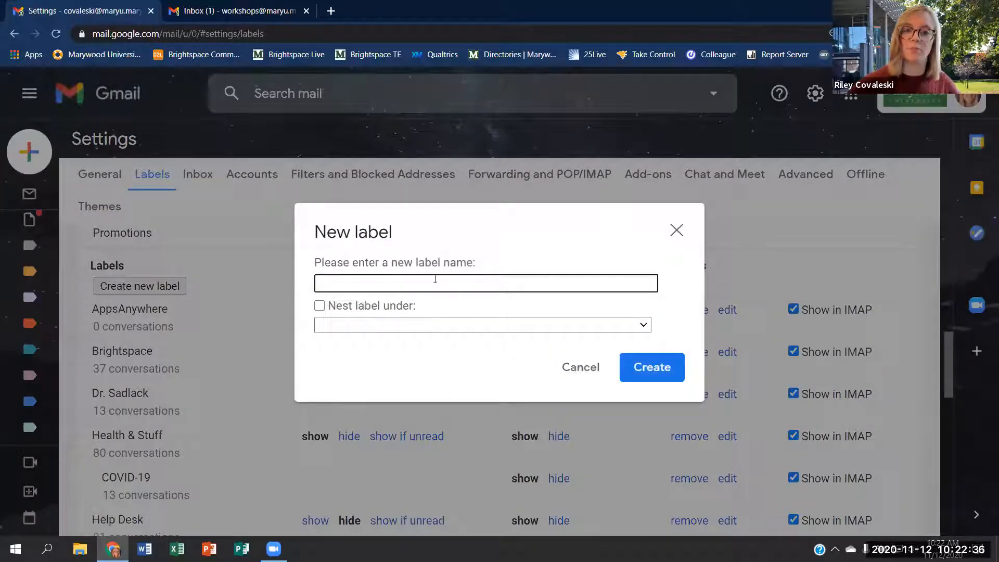
pyautogui.click(320, 306)
pyautogui.click(334, 327)
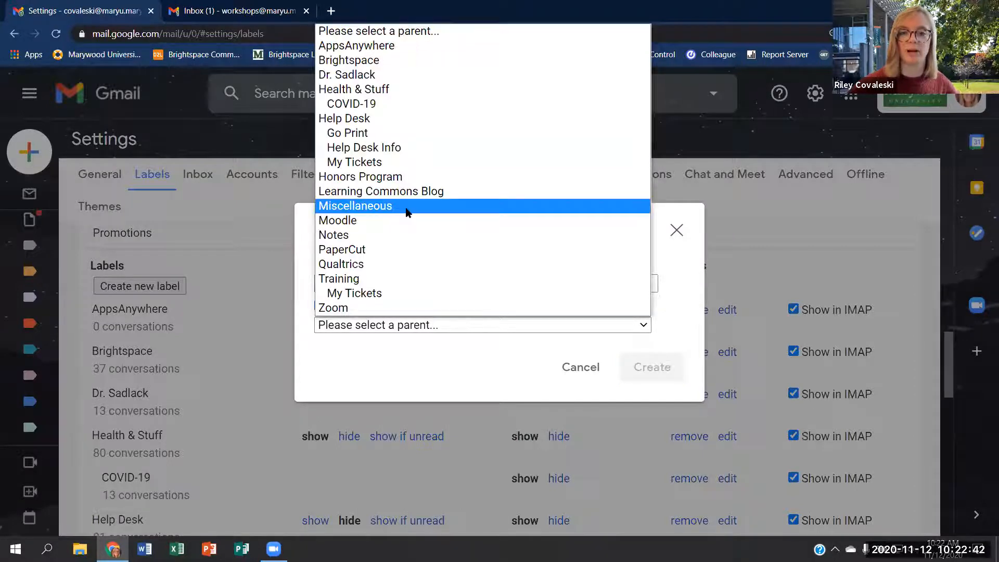
pyautogui.click(573, 369)
pyautogui.click(573, 369)
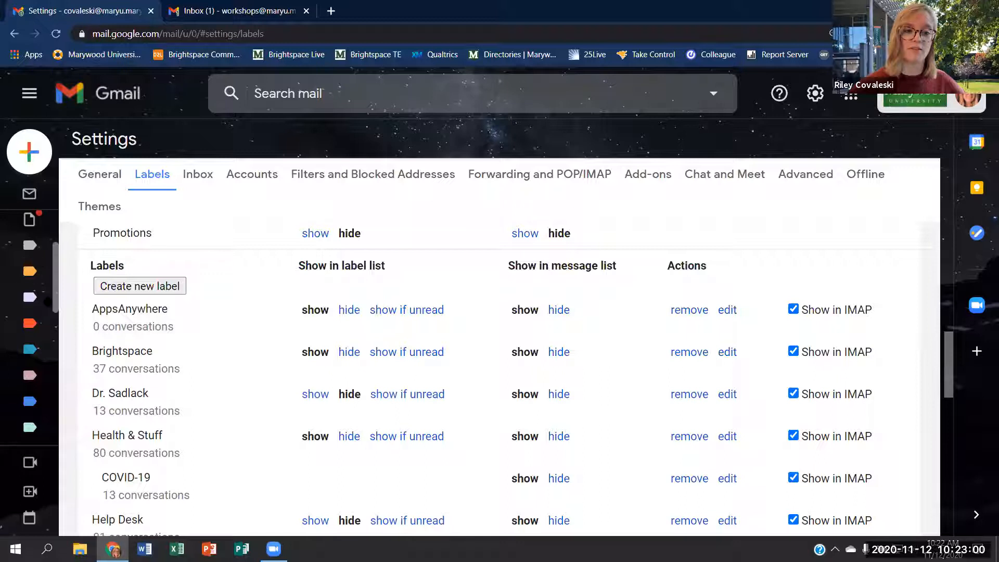
# - Expand the main menu and highlight the "Show in label list" heading in the label settings
pyautogui.moveTo(31, 270)
pyautogui.click(29, 93)
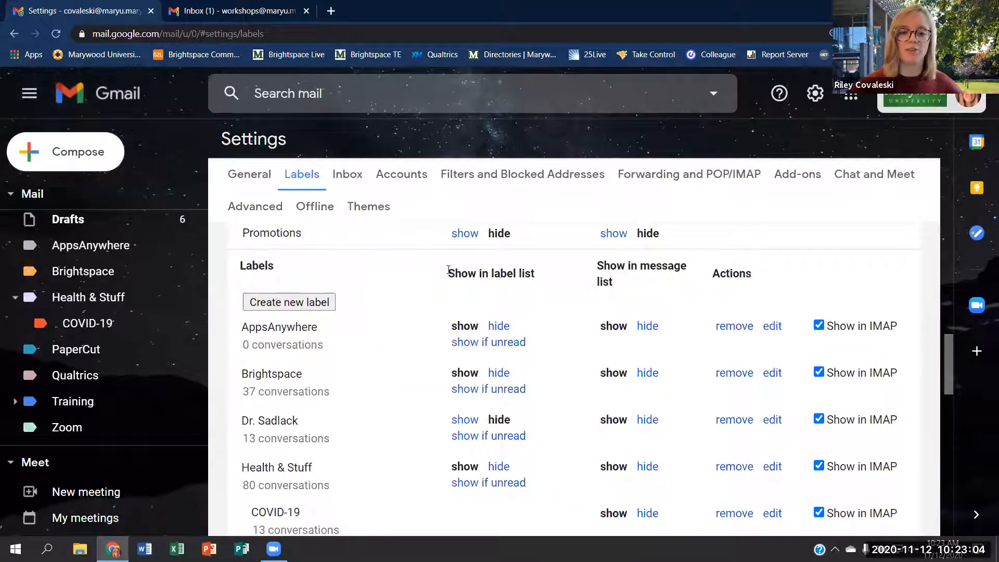
pyautogui.moveTo(447, 270); pyautogui.dragTo(539, 275)
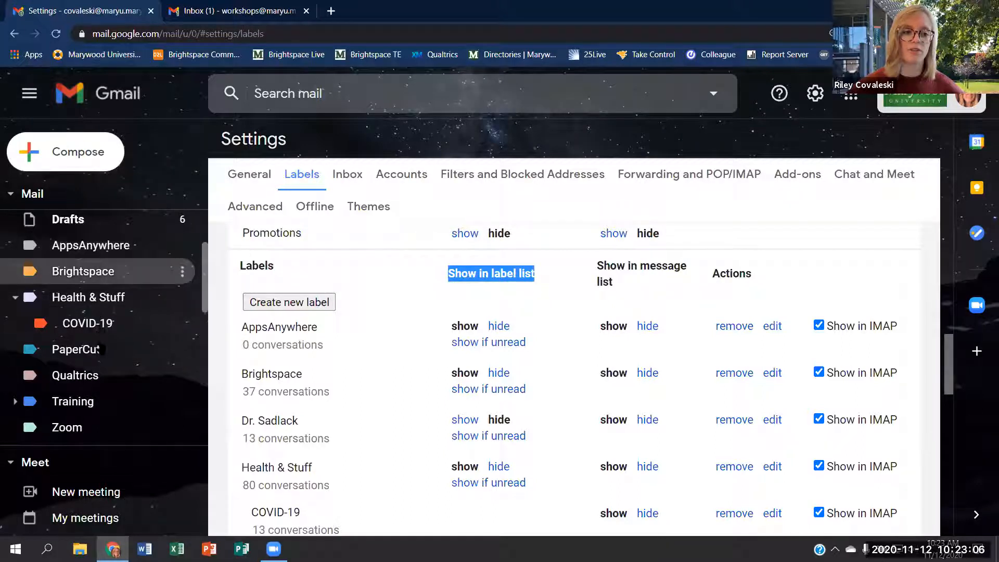
# - Collapse and expand the mail label list to compare the always-shown labels with those kept in the extended list
pyautogui.scroll(2, 117, 328)
pyautogui.scroll(-6, 113, 325)
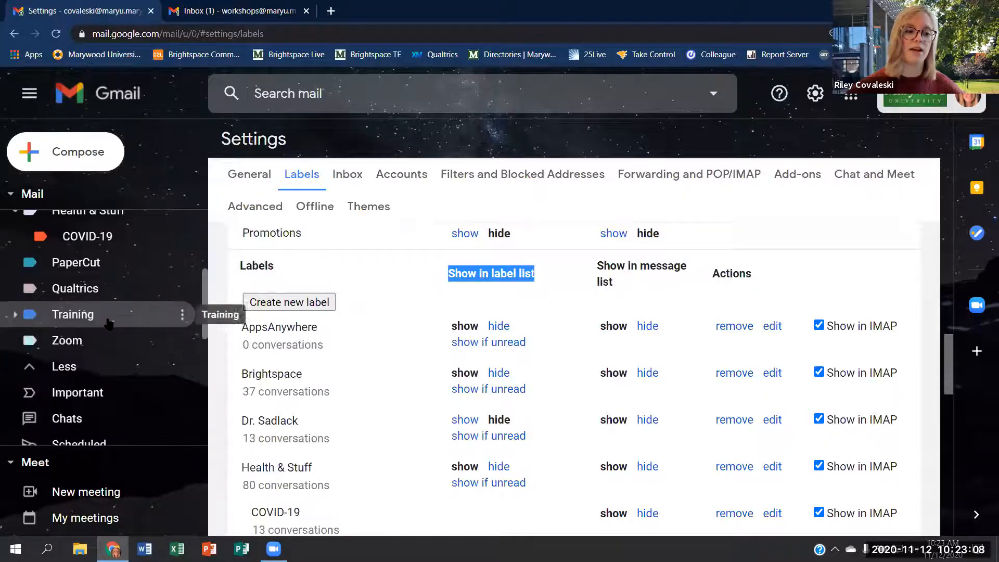
pyautogui.click(75, 240)
pyautogui.scroll(-2, 73, 353)
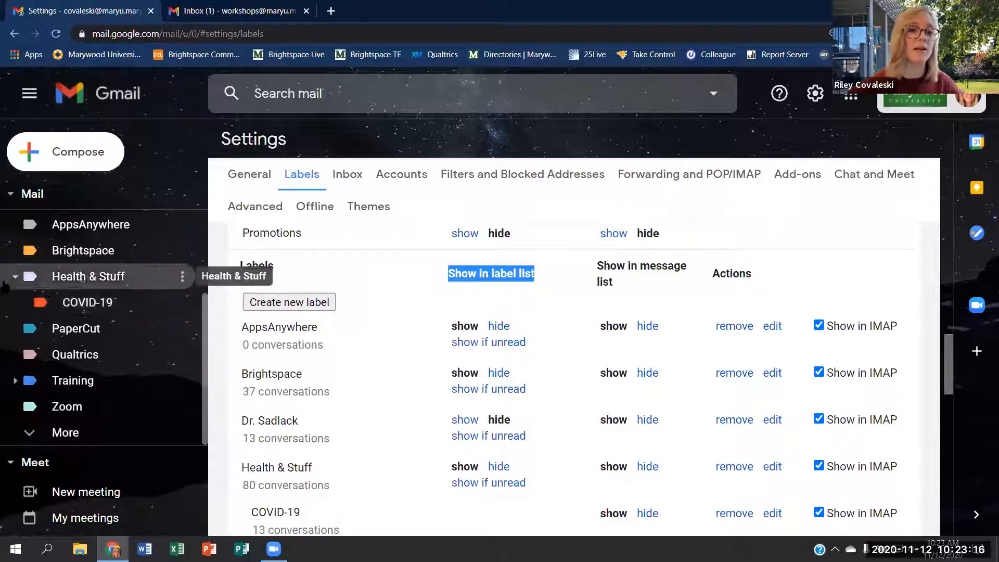
pyautogui.click(62, 432)
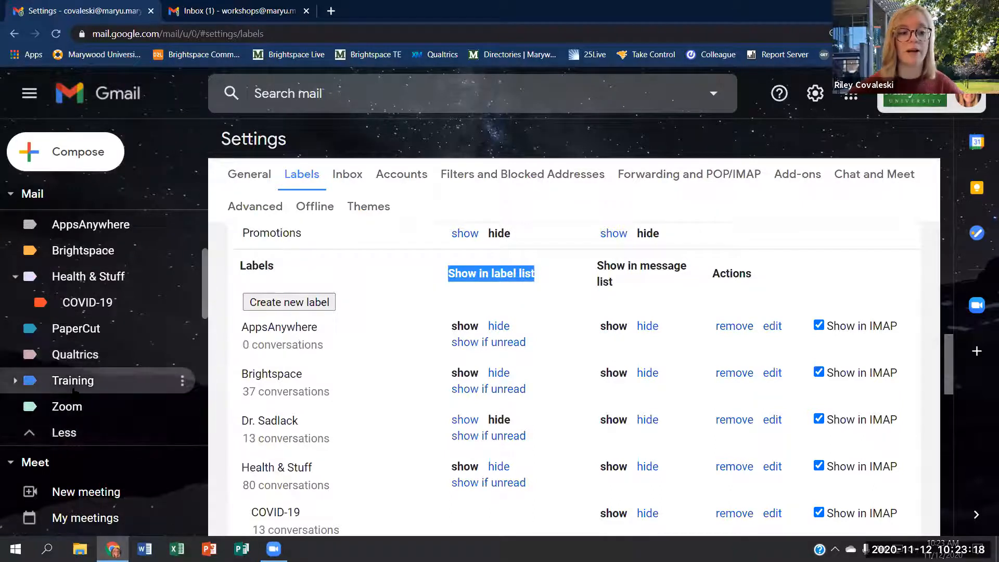
pyautogui.scroll(-8, 73, 390)
pyautogui.scroll(5, 59, 377)
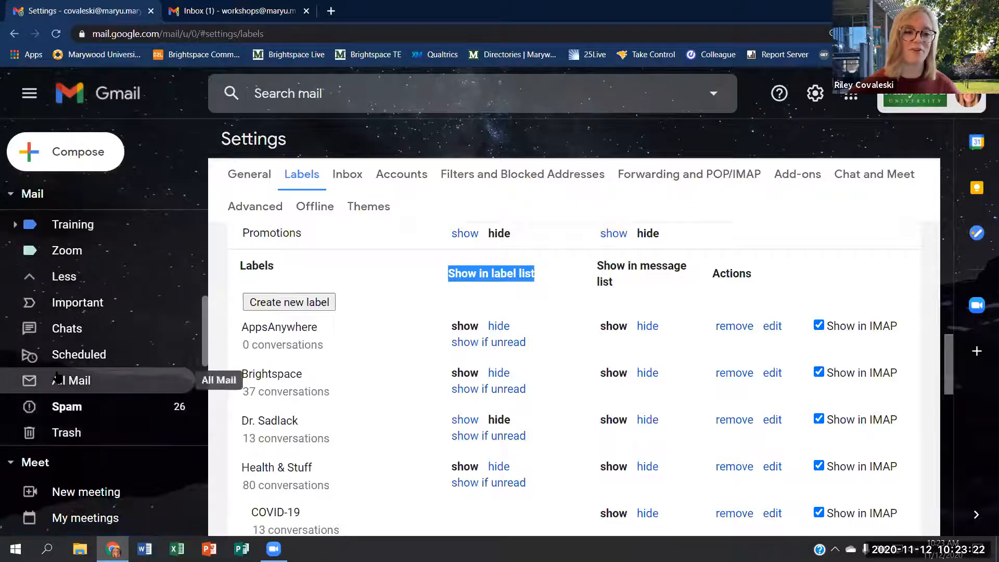
pyautogui.scroll(2, 58, 376)
pyautogui.click(79, 346)
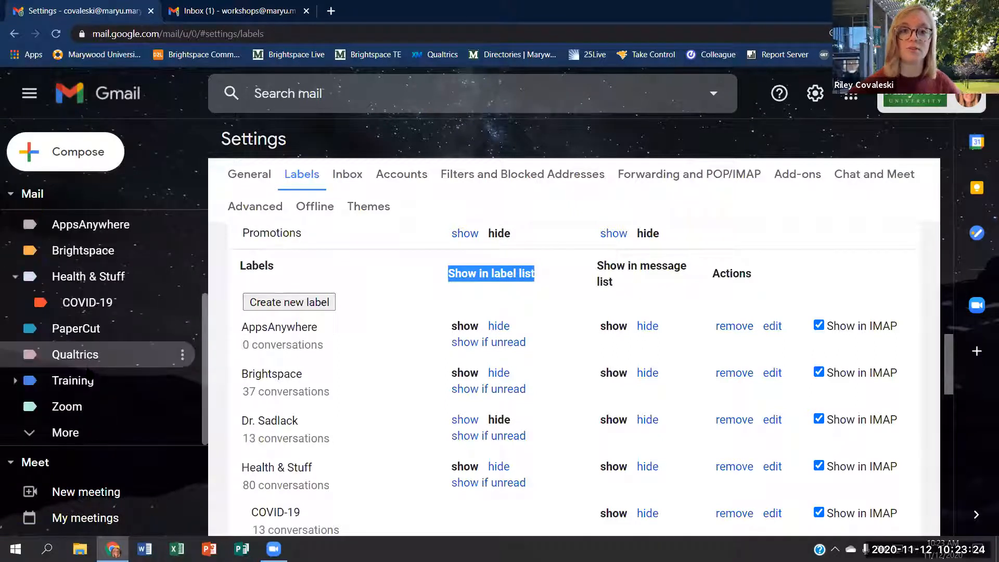
pyautogui.scroll(3, 87, 364)
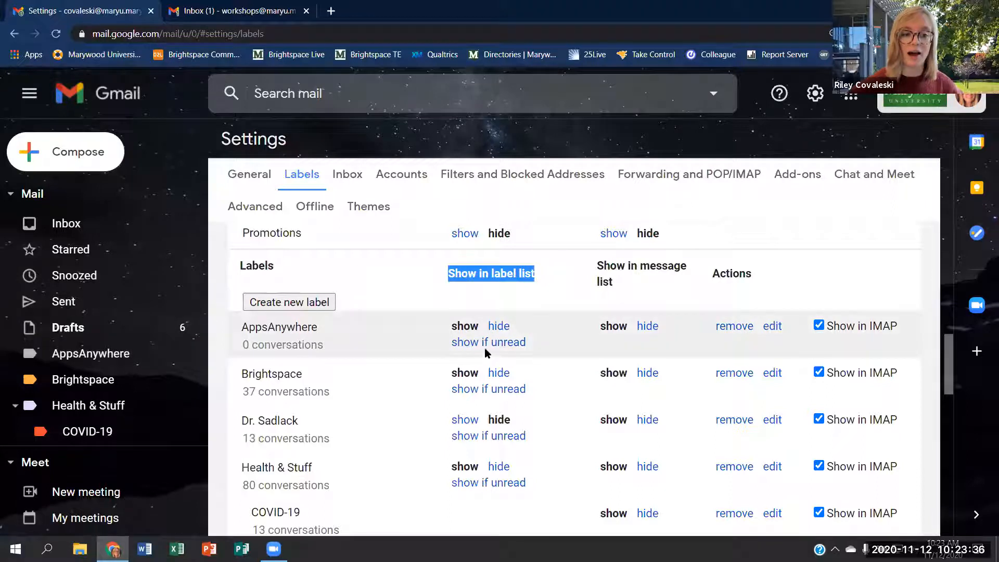
# - Hide AppsAnywhere from the label list, find it in the extended list, and set it back to show
pyautogui.click(500, 331)
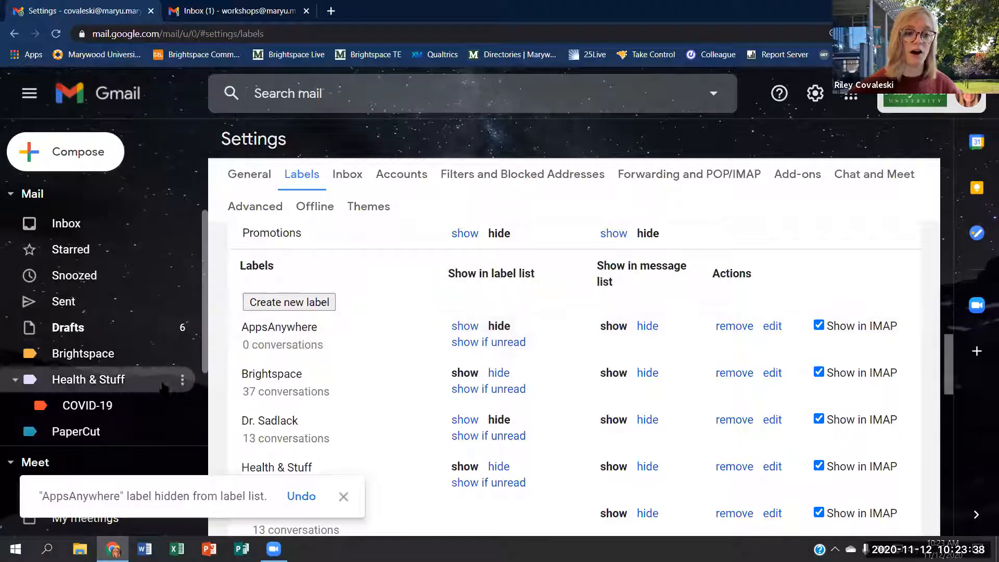
pyautogui.scroll(-2, 127, 373)
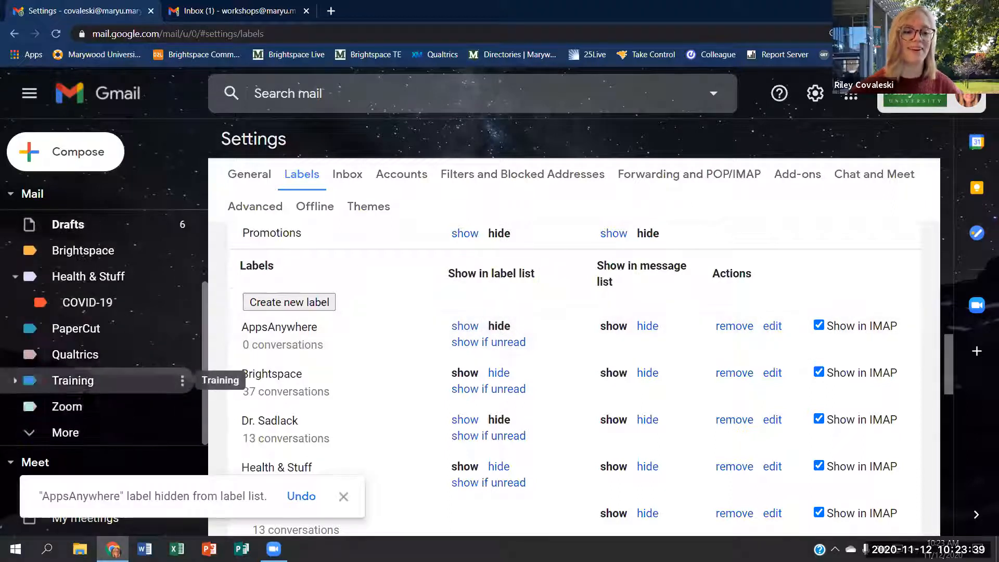
pyautogui.click(68, 432)
pyautogui.scroll(-5, 104, 387)
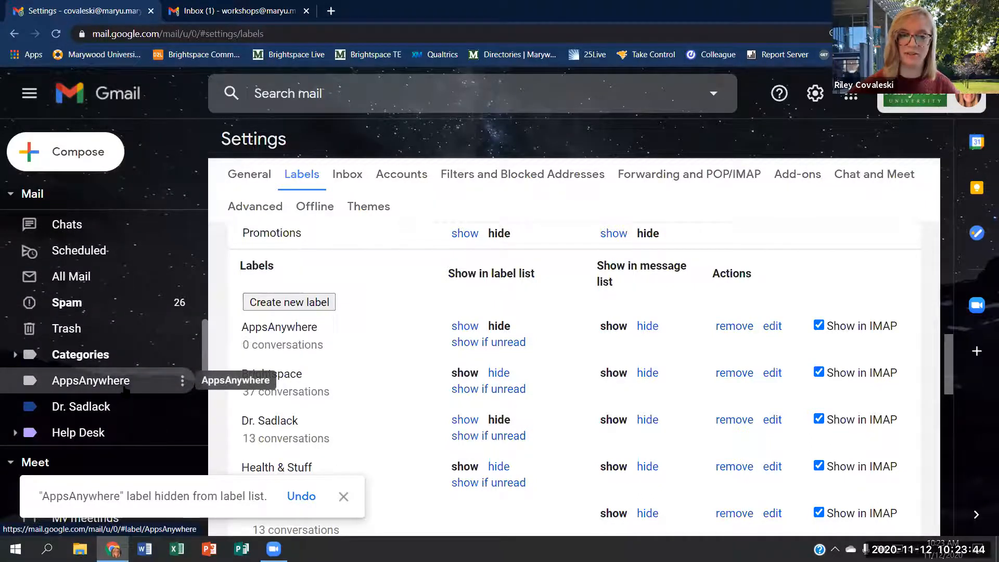
pyautogui.scroll(5, 125, 390)
pyautogui.click(464, 325)
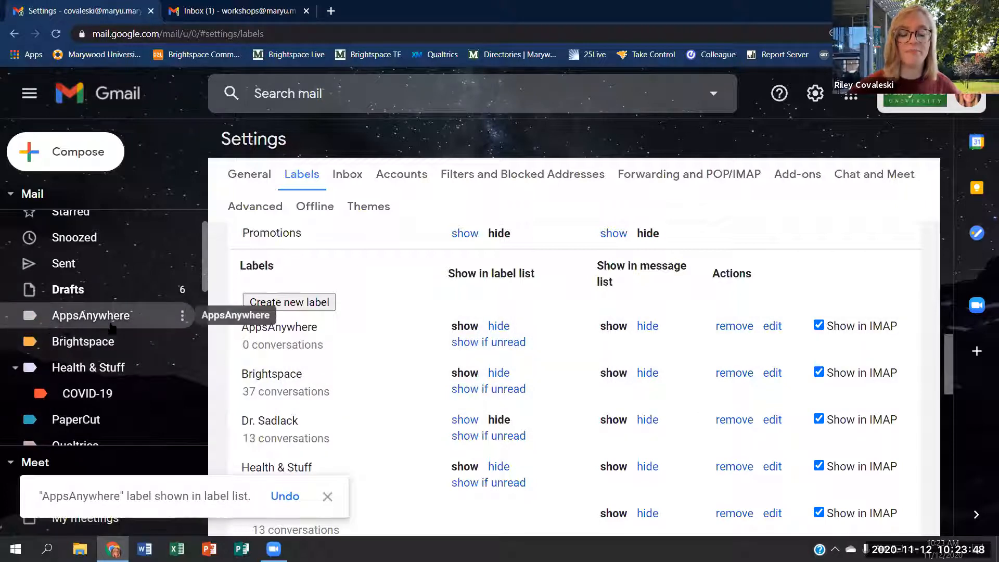
# - Set AppsAnywhere to show in the label list only if unread, and set it back to always show
pyautogui.click(489, 344)
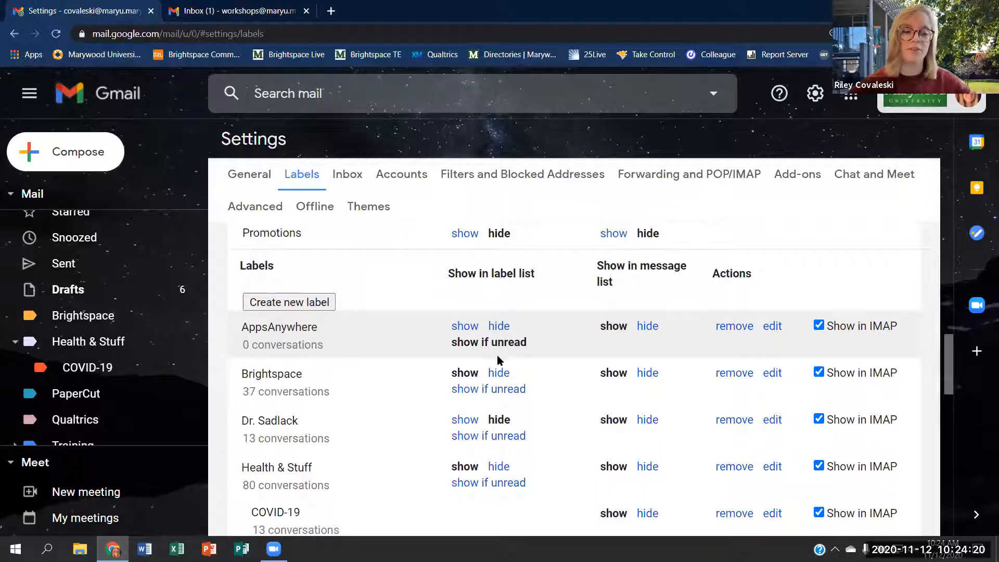
pyautogui.click(465, 326)
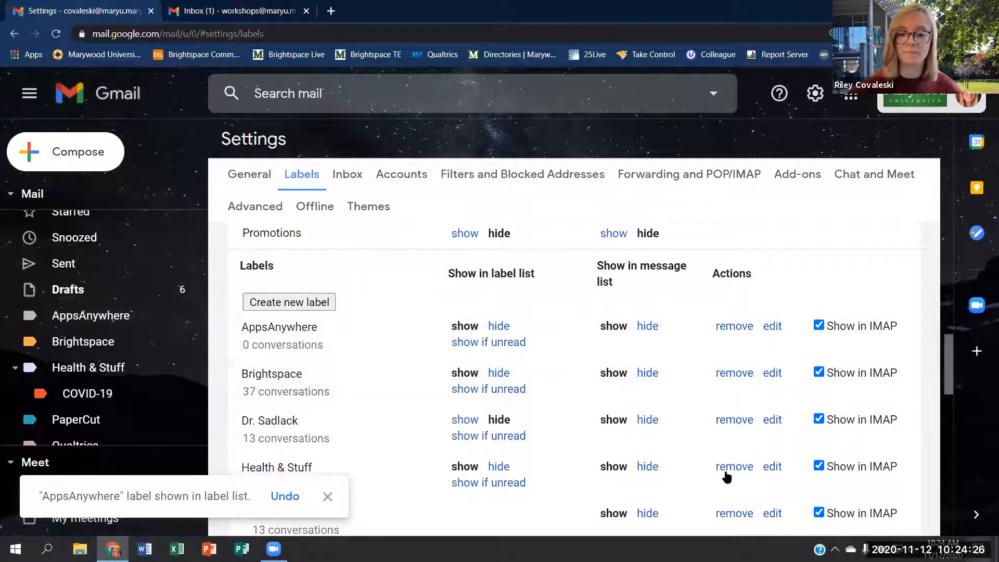
# - Highlight the "Show in message list" heading, and look through the labels that can be applied to the "Faculty & Staff Gift Exchange!" inbox email
pyautogui.moveTo(624, 276); pyautogui.dragTo(600, 271)
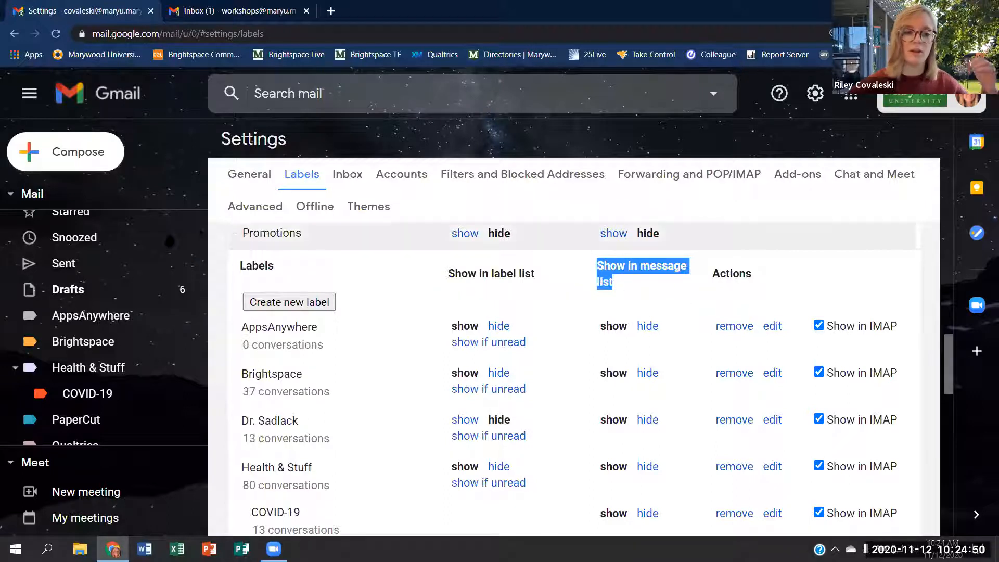
pyautogui.scroll(1, 134, 264)
pyautogui.click(112, 224)
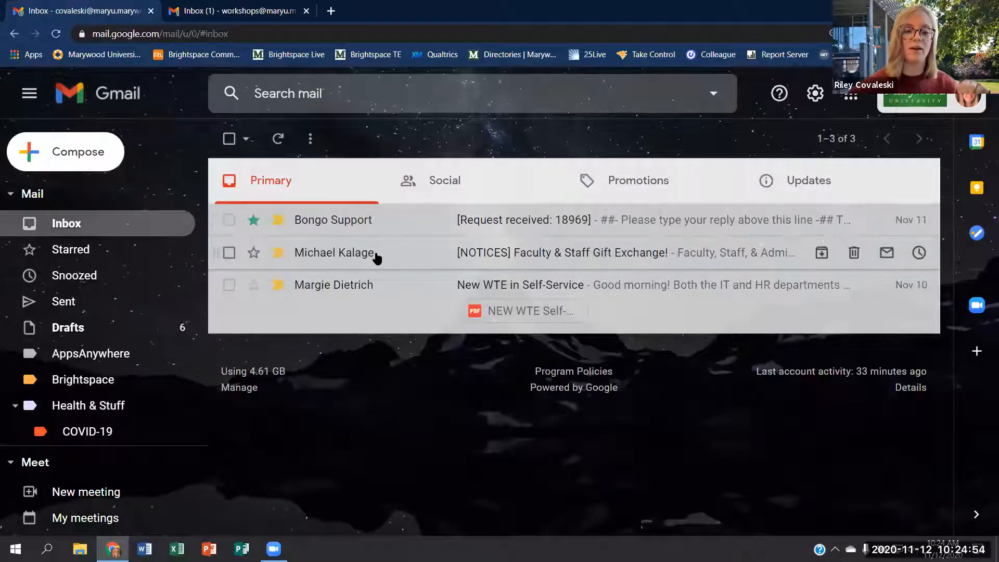
pyautogui.click(380, 262)
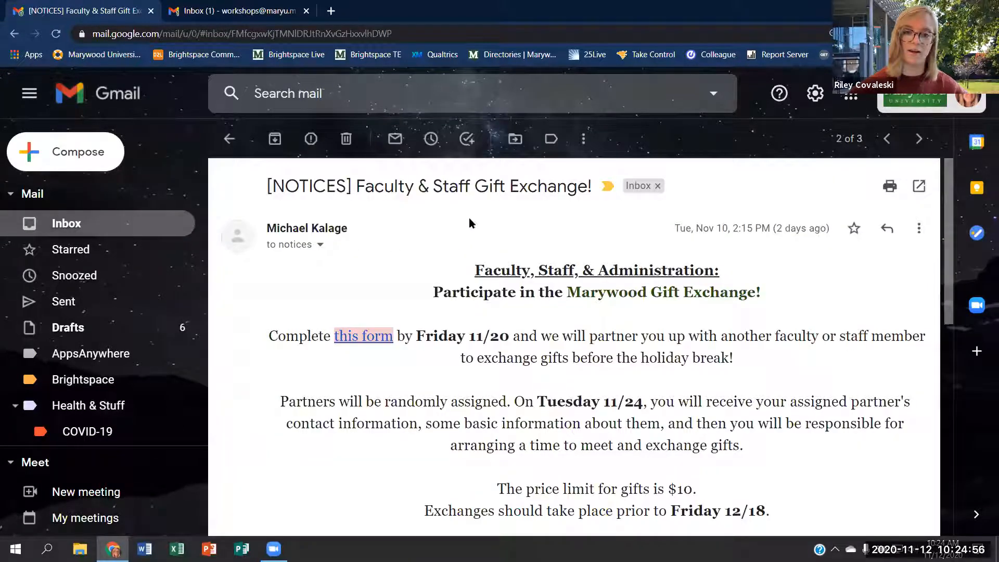
pyautogui.click(551, 150)
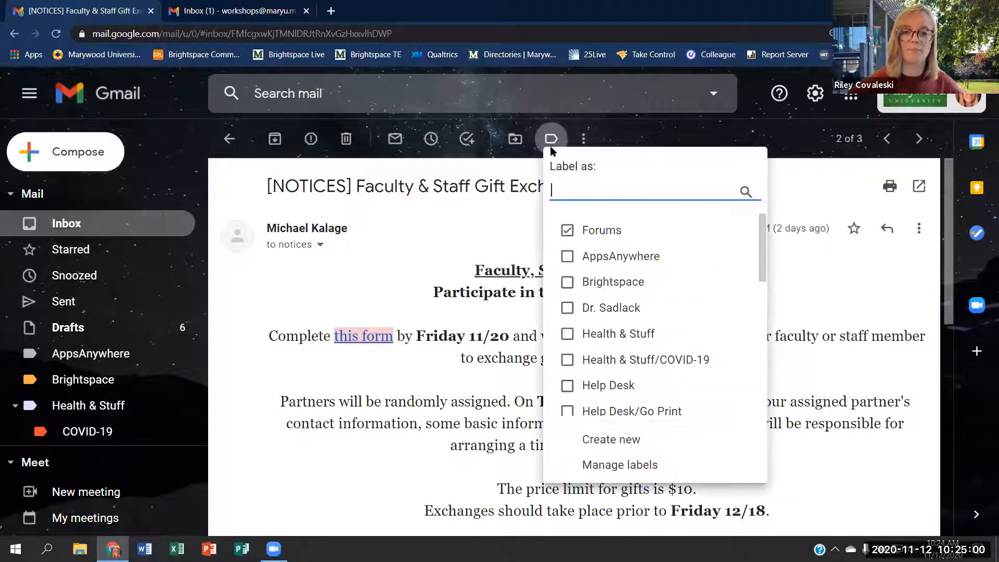
pyautogui.scroll(-5, 581, 327)
pyautogui.scroll(-3, 597, 327)
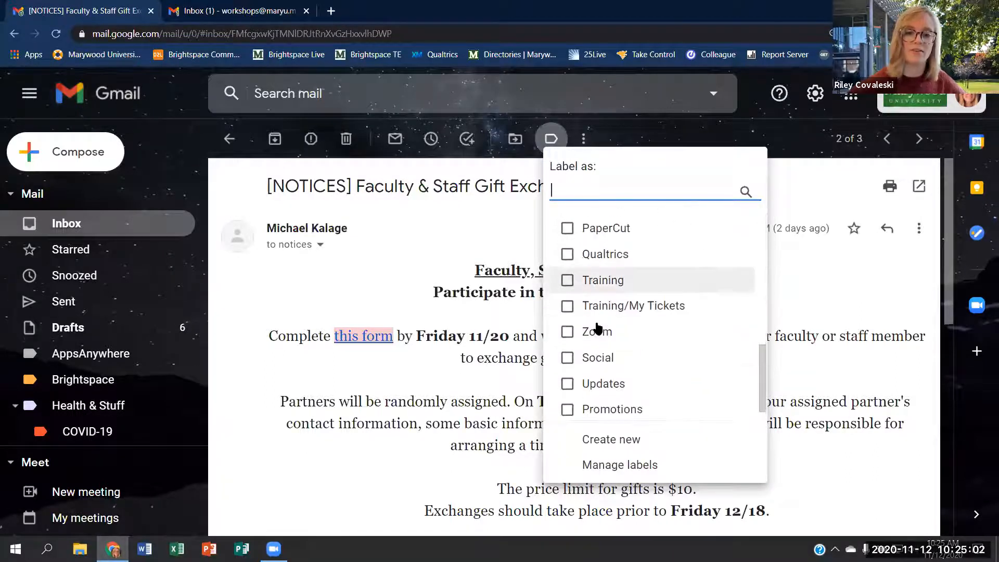
pyautogui.scroll(3, 643, 344)
pyautogui.scroll(6, 643, 344)
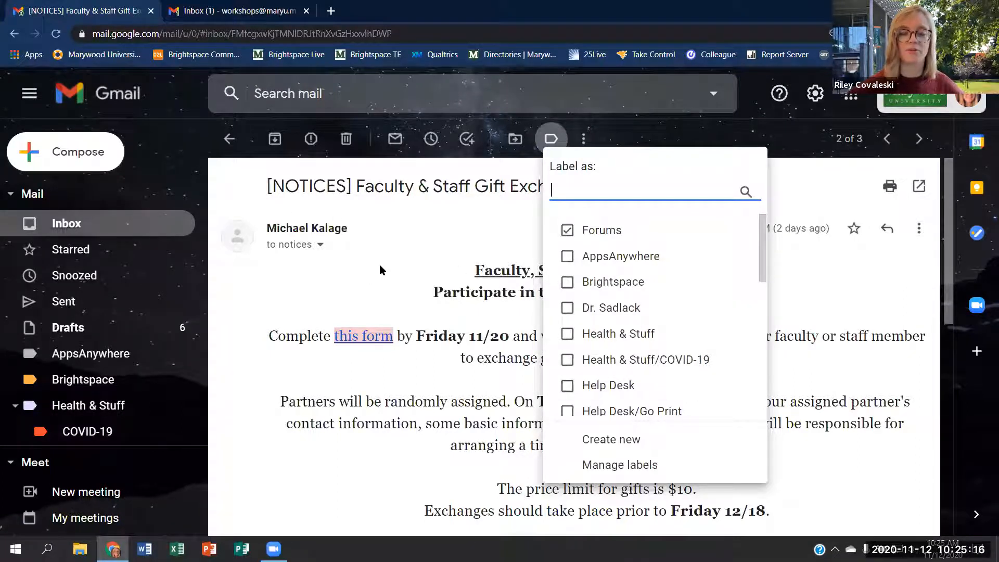
pyautogui.click(481, 241)
# - Return to the label settings, view the name and nesting options for editing the Brightspace label, and cancel
pyautogui.click(815, 93)
pyautogui.click(809, 182)
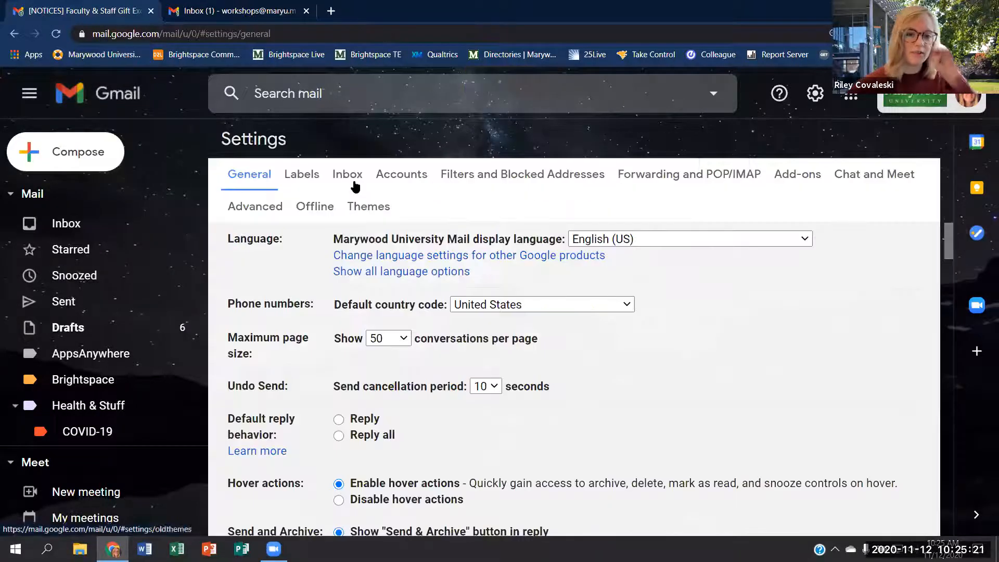
pyautogui.click(354, 180)
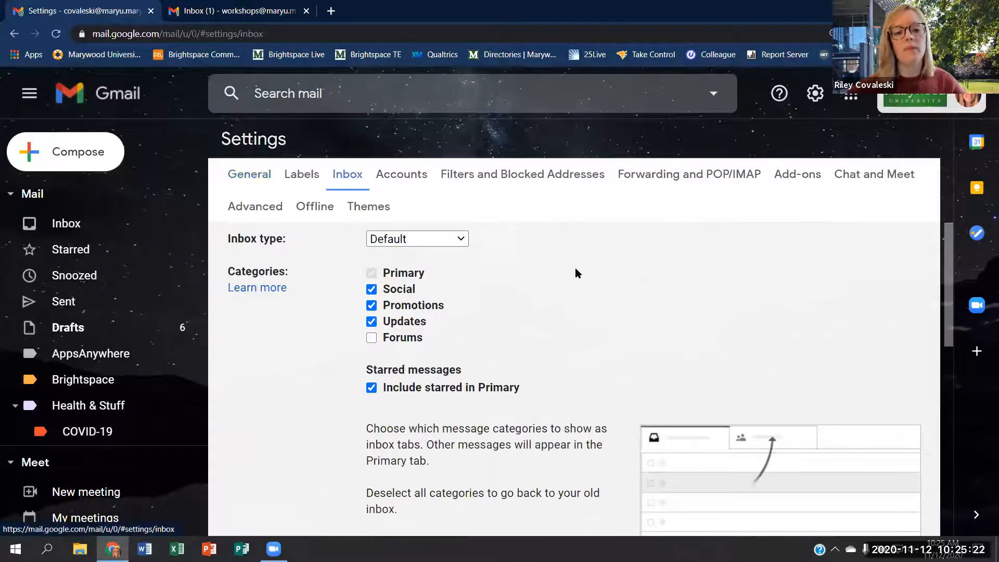
pyautogui.scroll(-15, 447, 290)
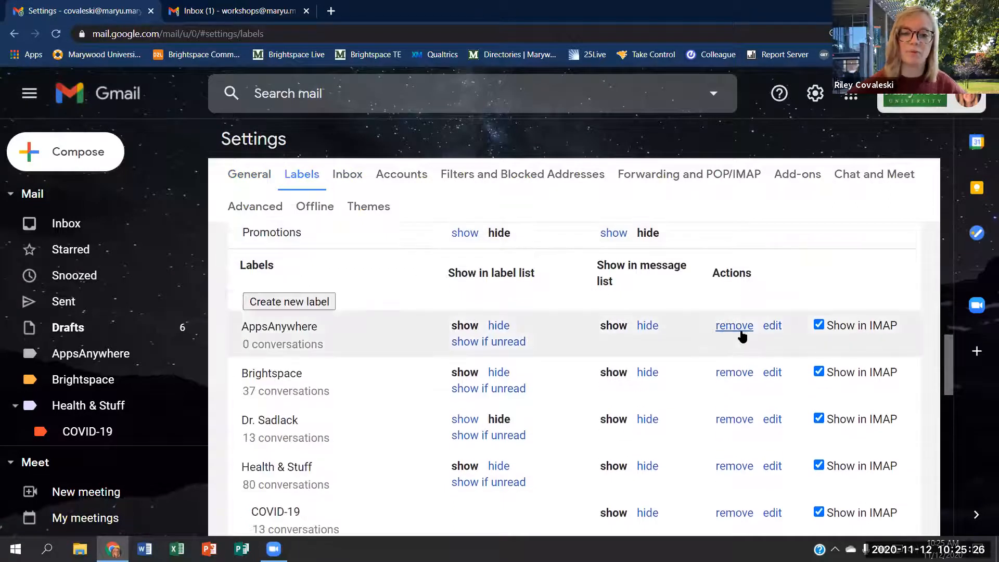
pyautogui.scroll(-1, 738, 334)
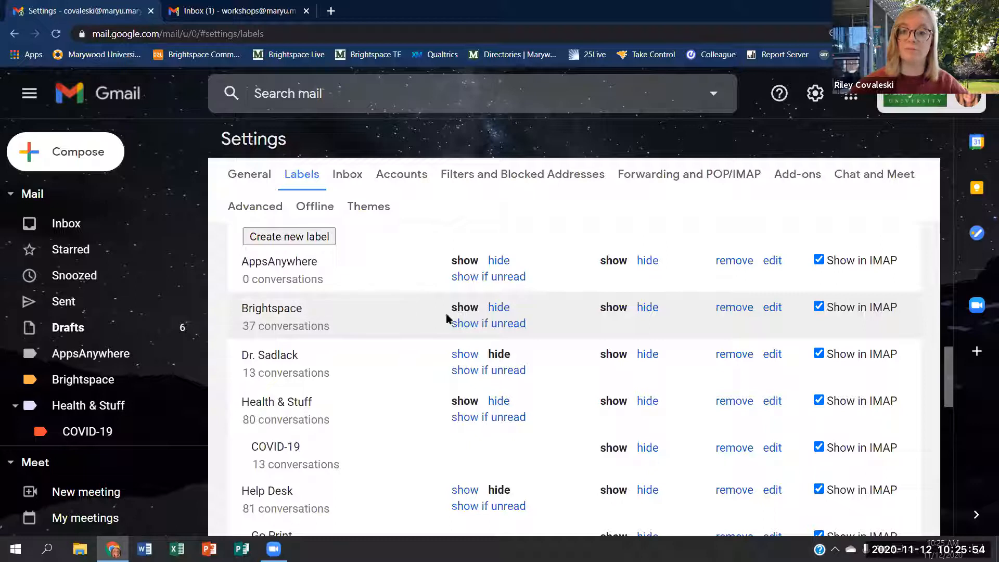
pyautogui.click(772, 307)
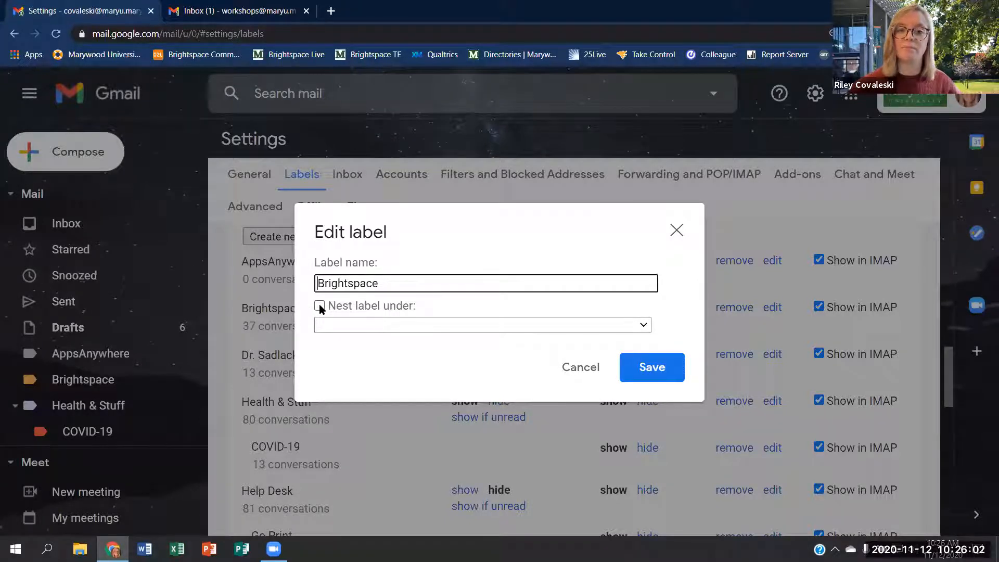
pyautogui.click(589, 367)
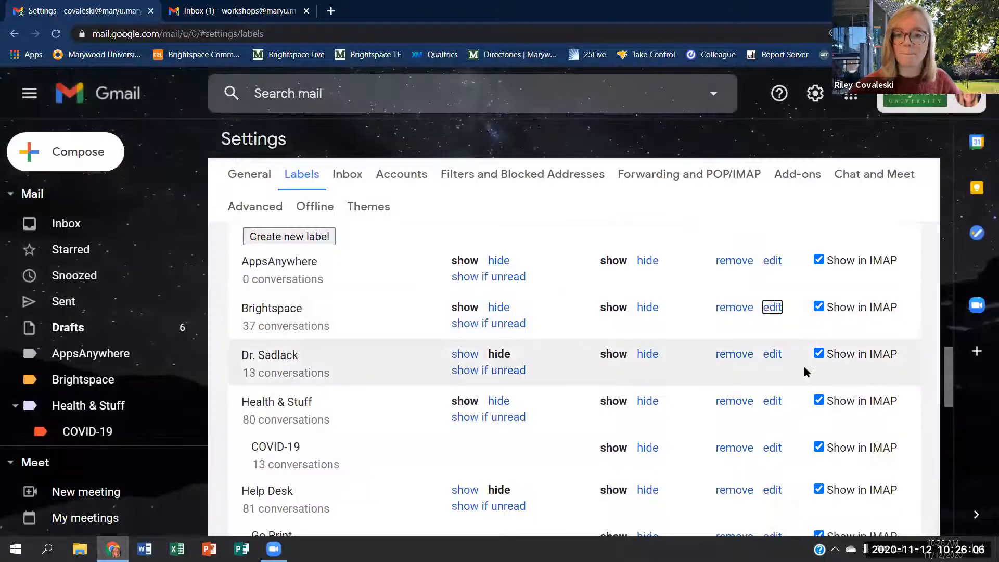
# - Hide the Snoozed system label from the label list
pyautogui.scroll(-2, 678, 384)
pyautogui.scroll(-10, 677, 385)
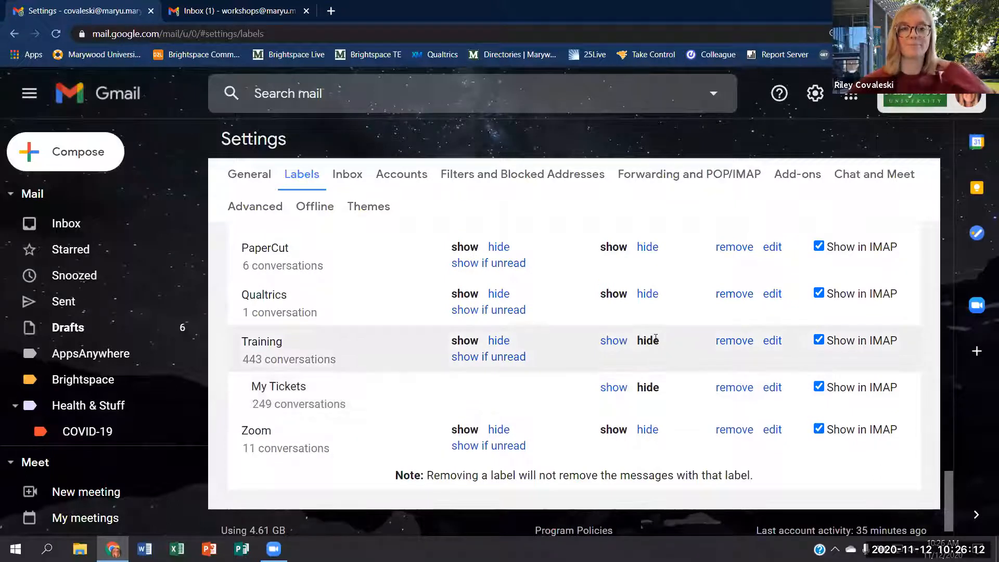
pyautogui.scroll(13, 616, 360)
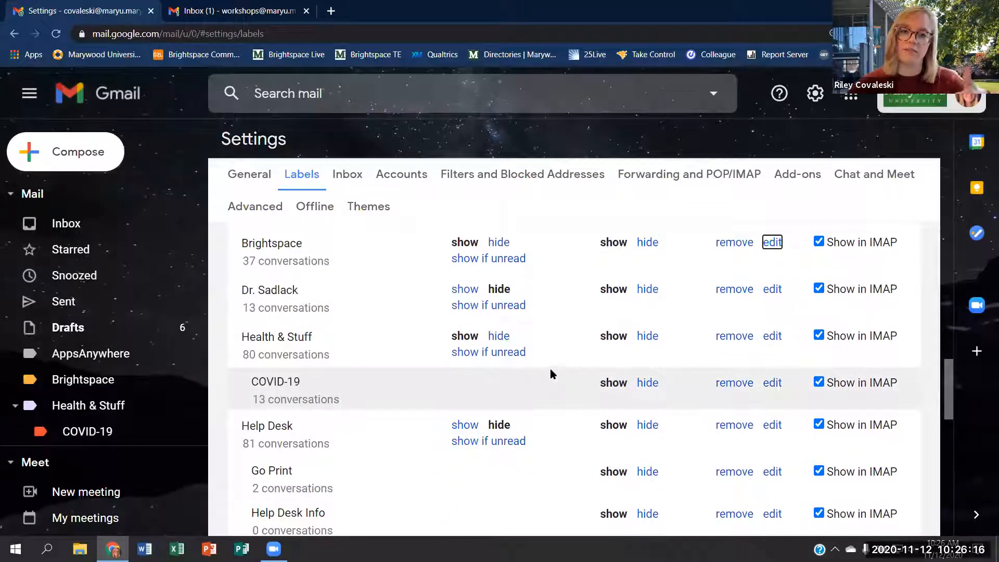
pyautogui.scroll(10, 550, 373)
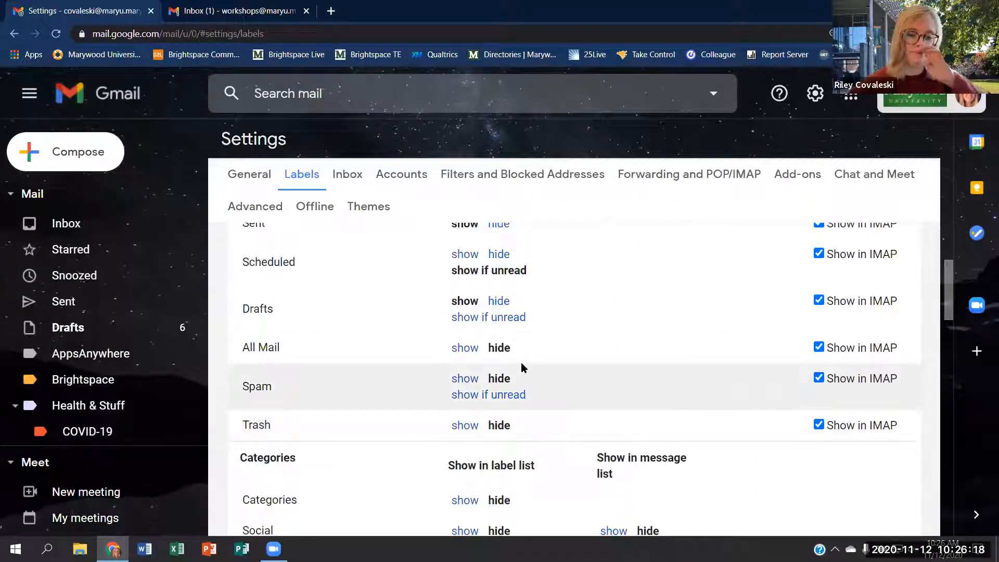
pyautogui.scroll(4, 470, 359)
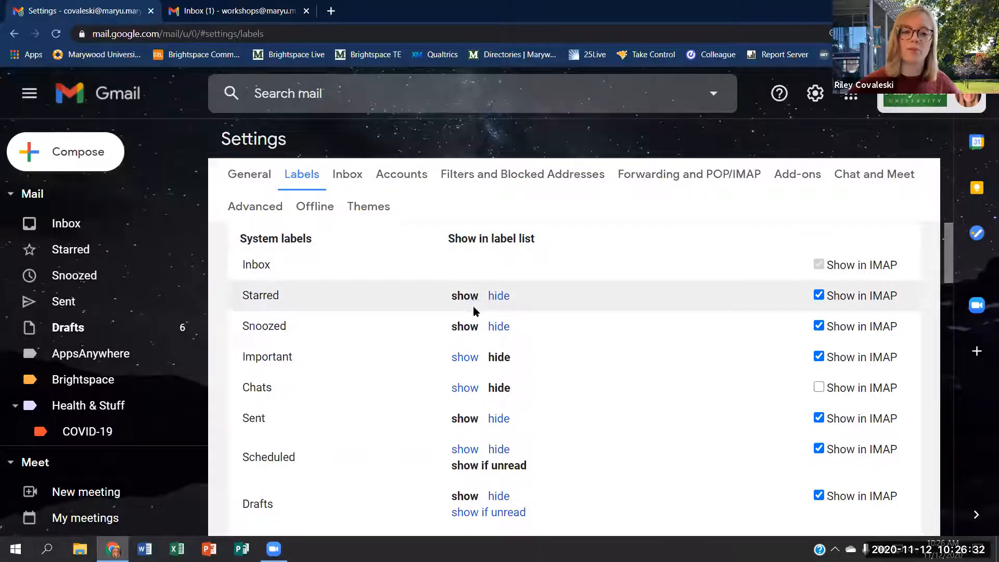
pyautogui.scroll(-1, 463, 307)
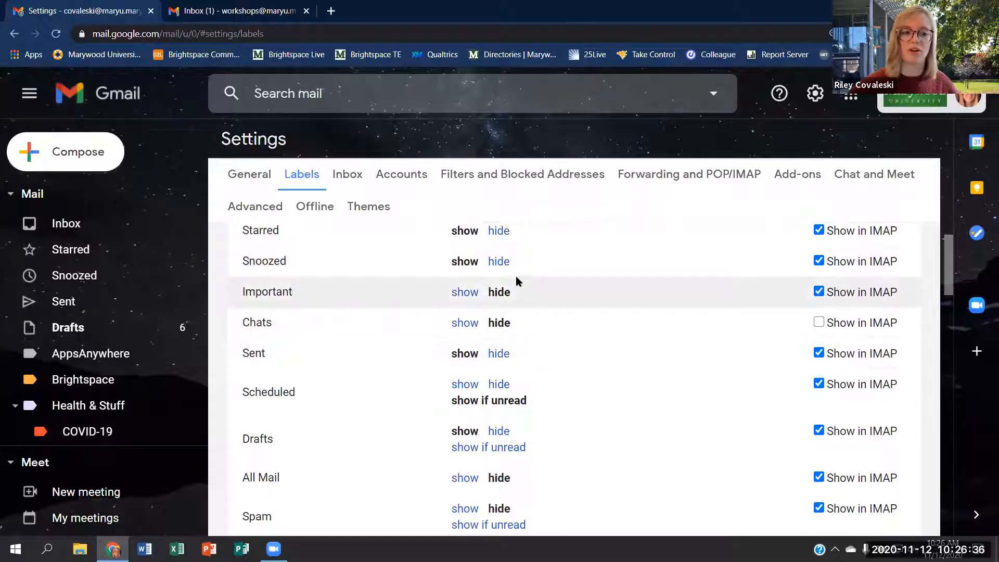
pyautogui.click(499, 262)
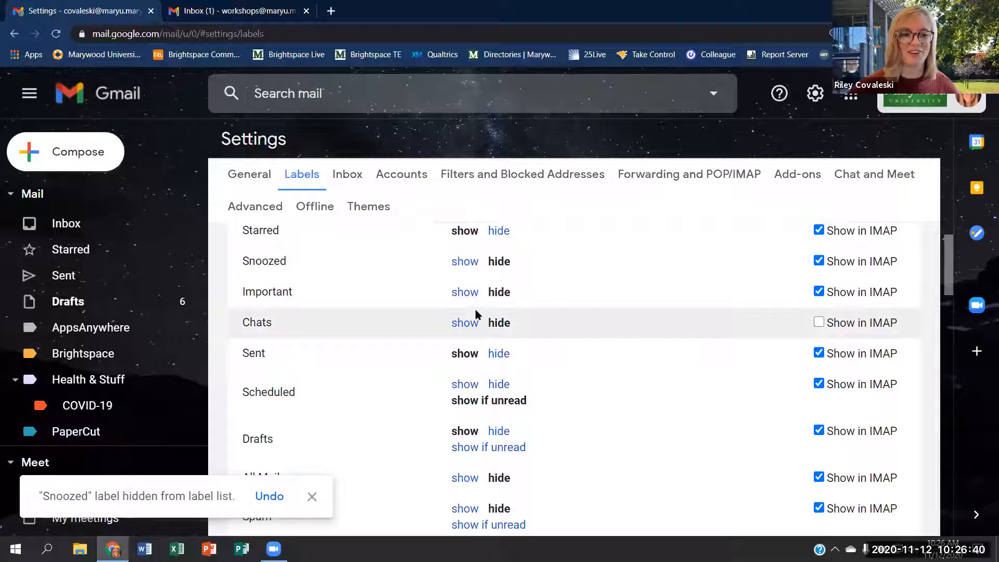
pyautogui.scroll(1, 442, 295)
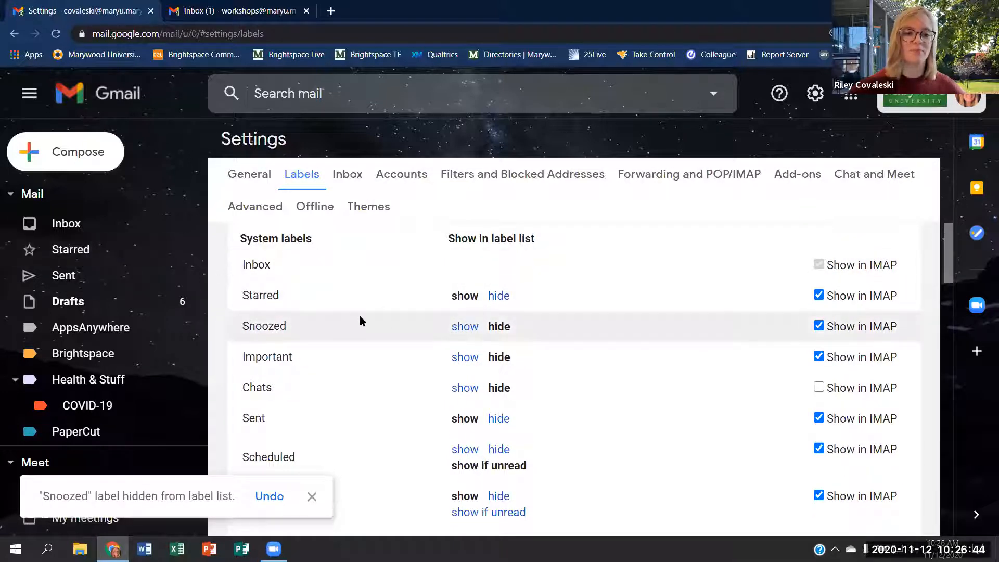
# - Show the Important system label in the label list, and hide it again
pyautogui.scroll(-1, 477, 323)
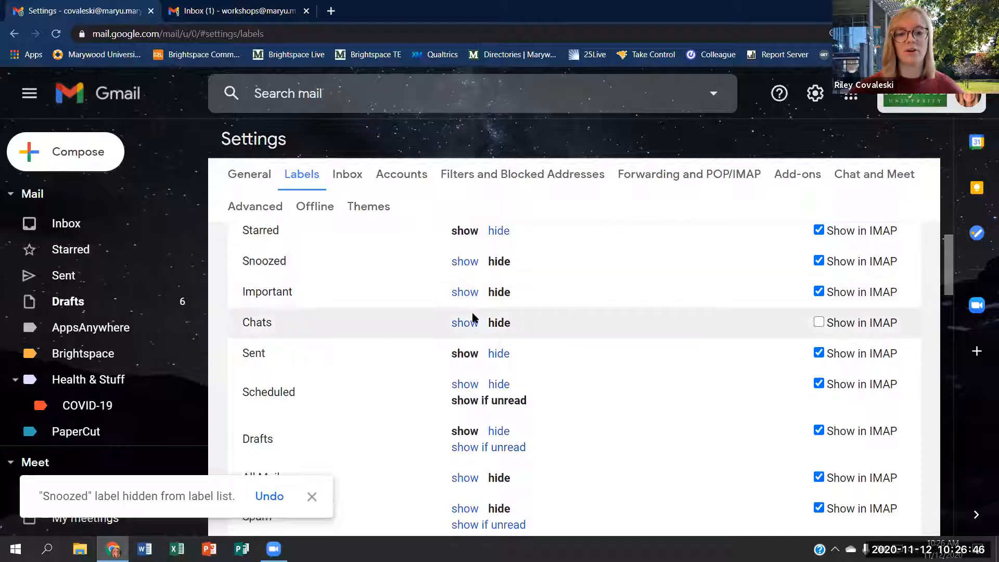
pyautogui.click(465, 292)
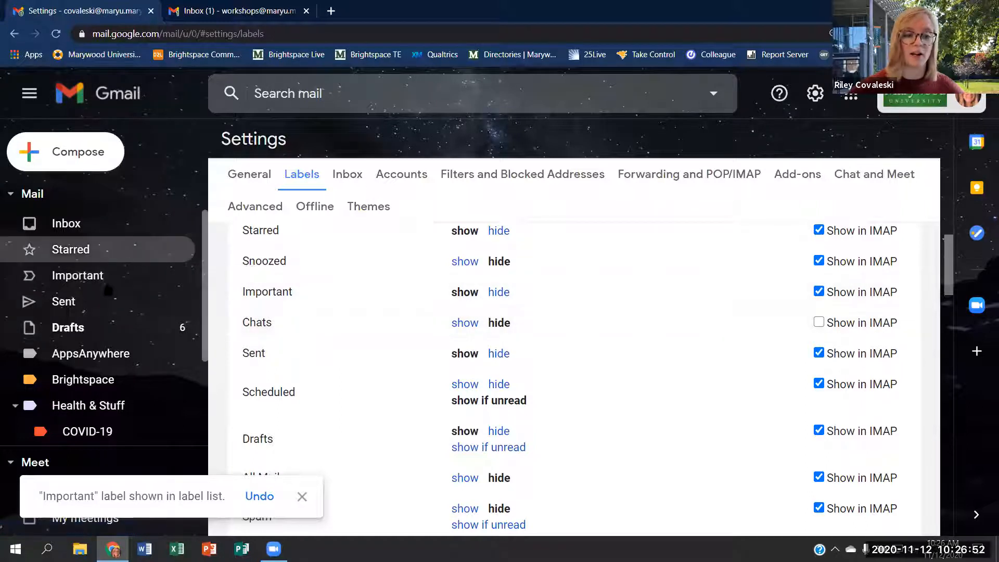
pyautogui.click(499, 293)
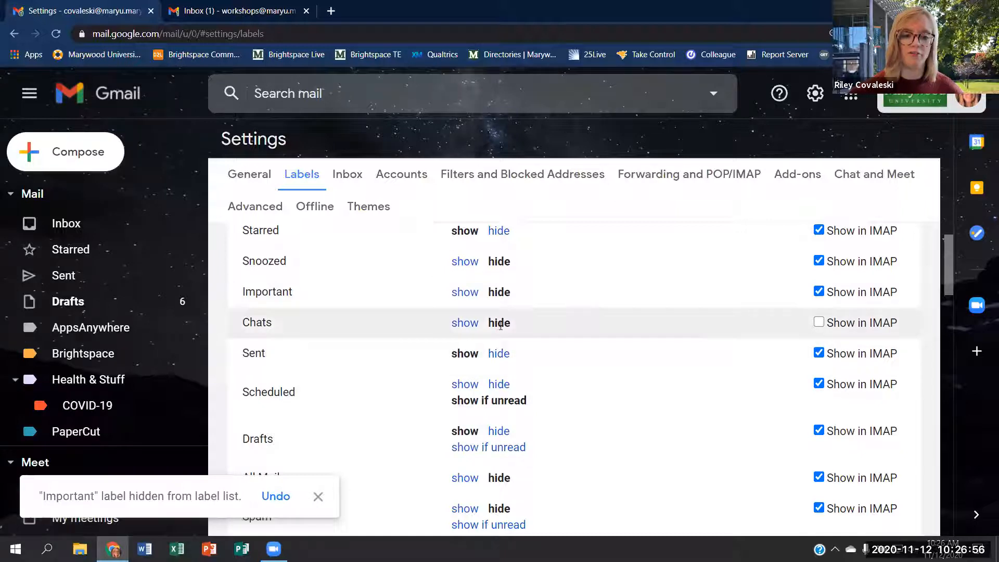
# - Set the Scheduled system label to show in the label list, and return it to show if unread
pyautogui.scroll(-2, 415, 265)
pyautogui.scroll(1, 411, 303)
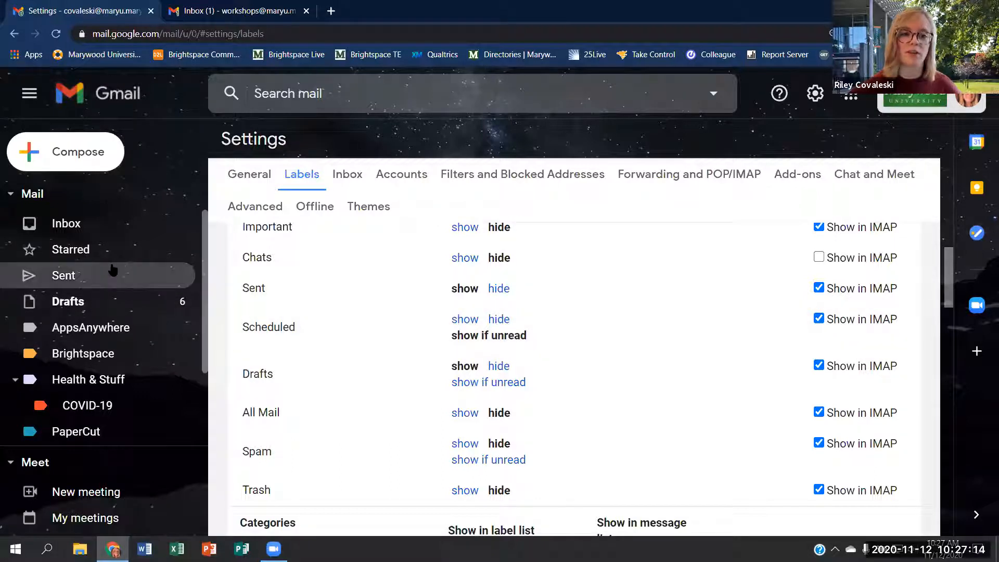
pyautogui.click(468, 320)
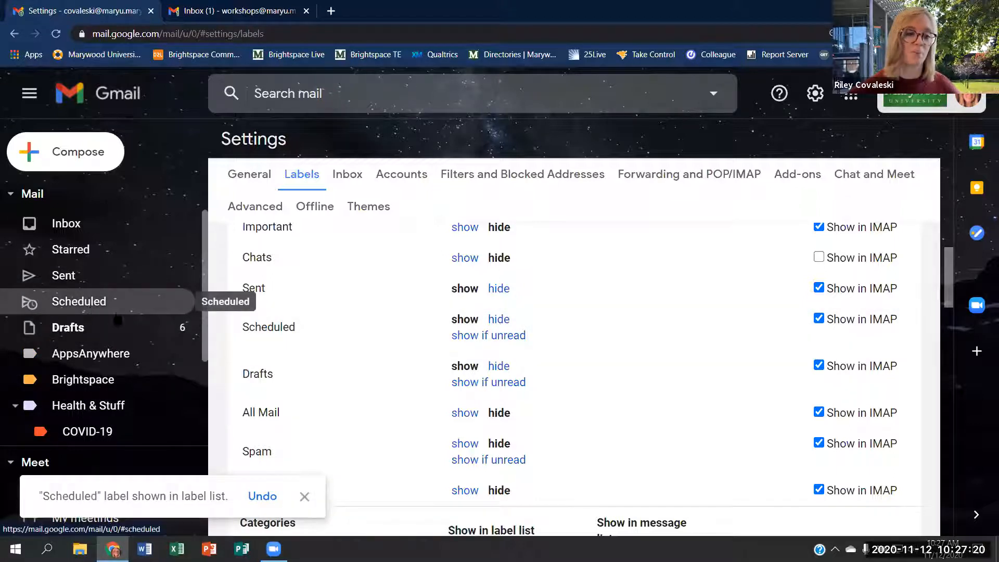
pyautogui.click(473, 341)
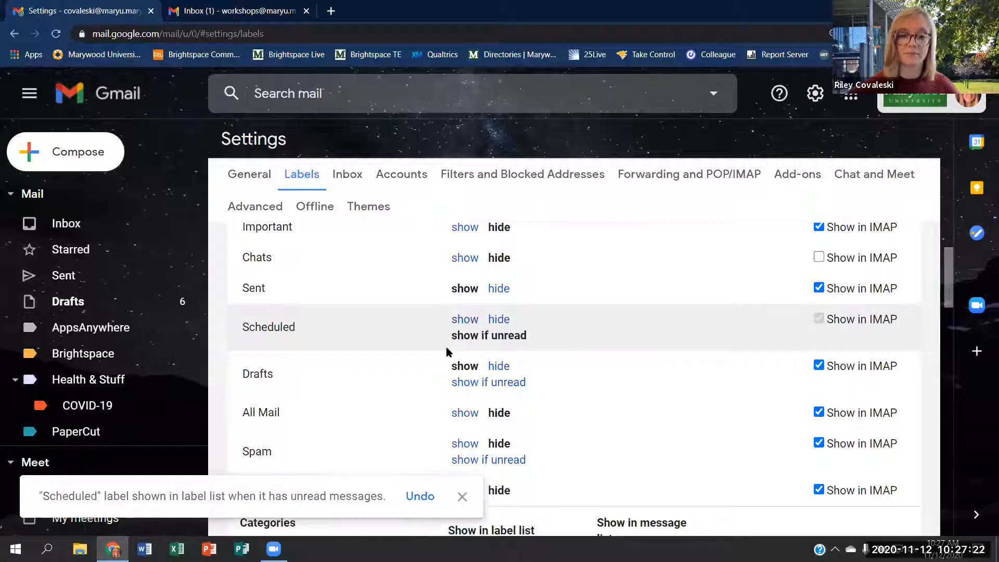
# - Show the All Mail system label in the label list
pyautogui.scroll(-2, 417, 354)
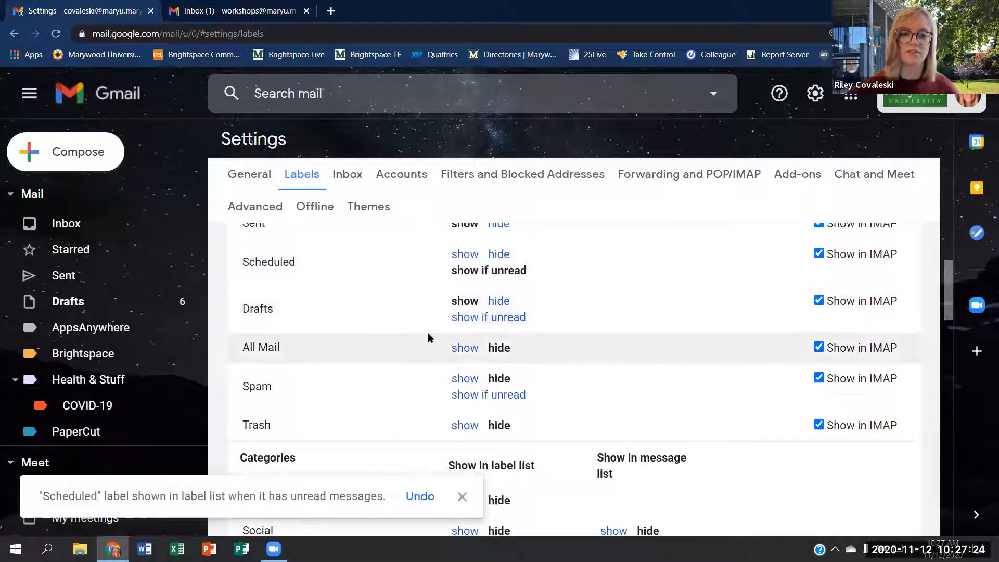
pyautogui.click(466, 349)
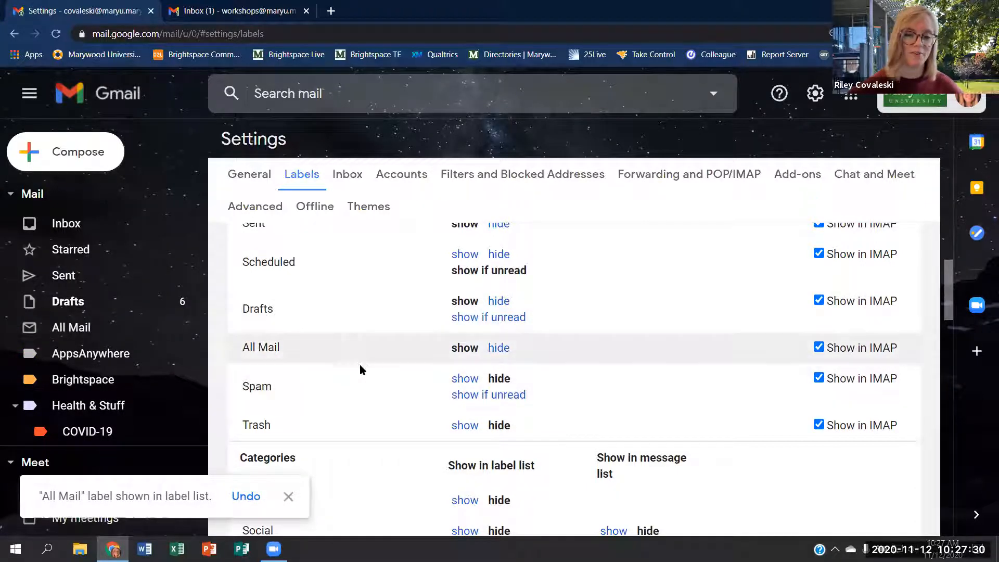
# - Set the Spam system label to show if unread in the label list, and set it back to hide
pyautogui.scroll(-1, 355, 369)
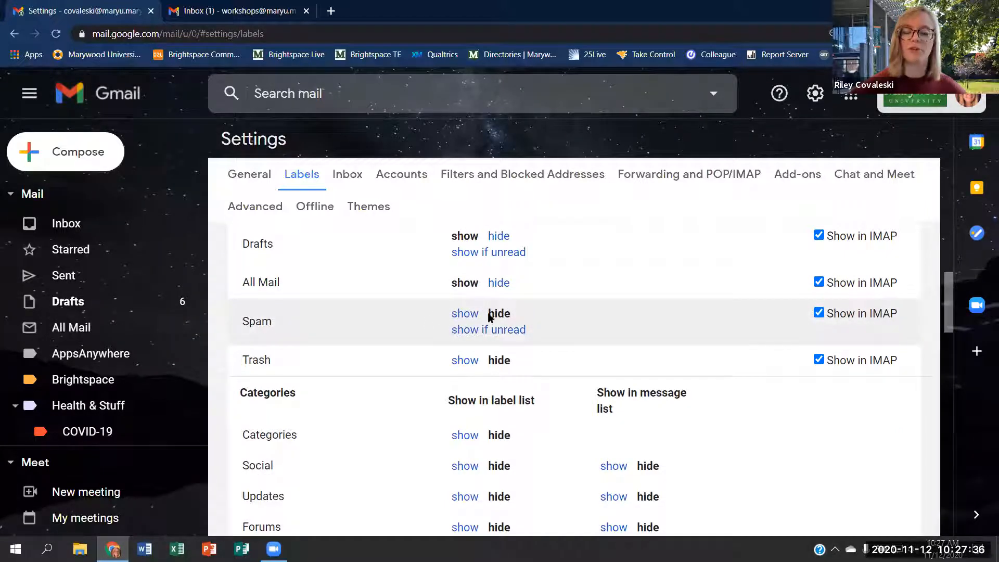
pyautogui.click(476, 331)
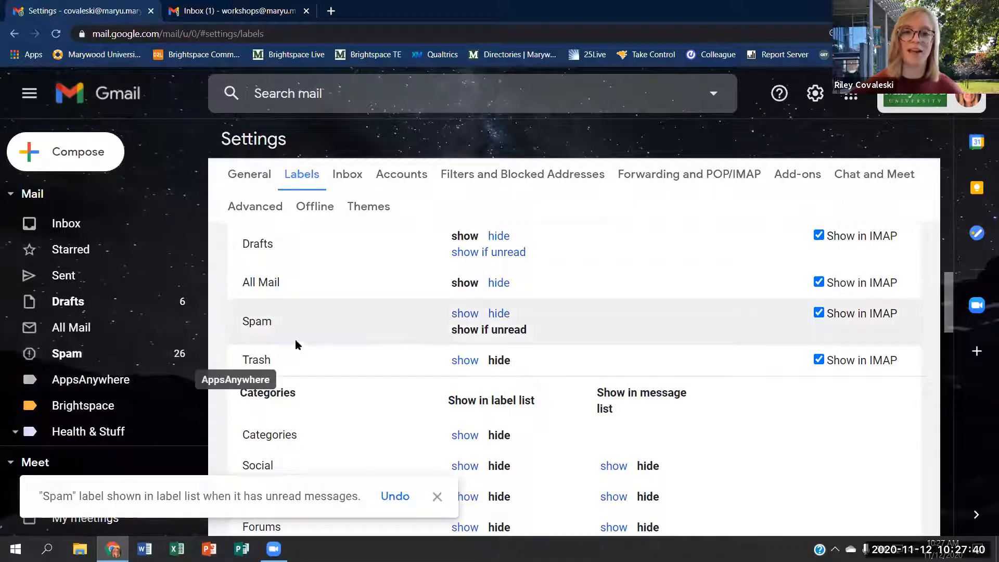
pyautogui.click(500, 315)
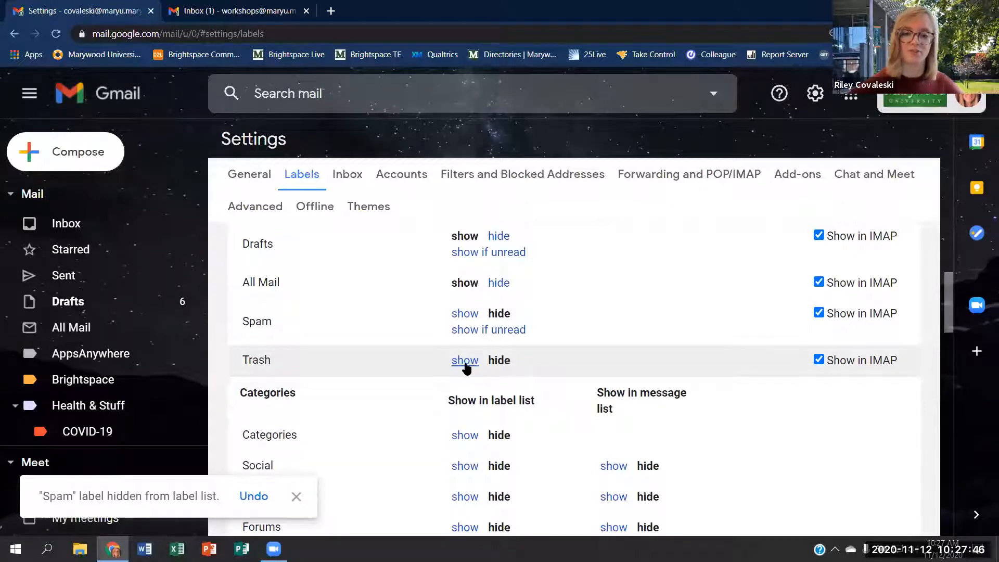
# - Examine the Categories section's show and hide options for the label list and the message list
pyautogui.scroll(-3, 467, 365)
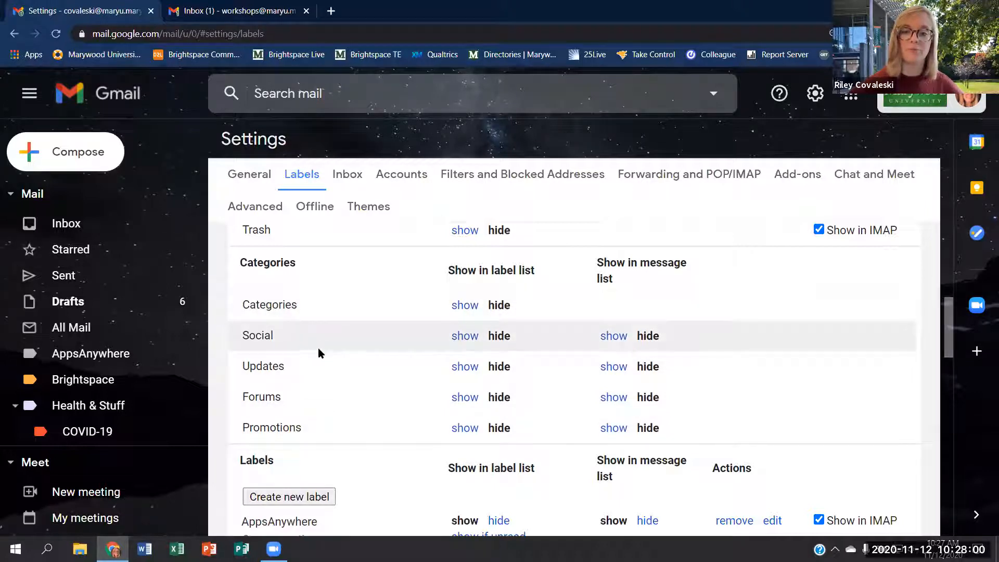
pyautogui.scroll(-1, 317, 348)
pyautogui.scroll(1, 361, 313)
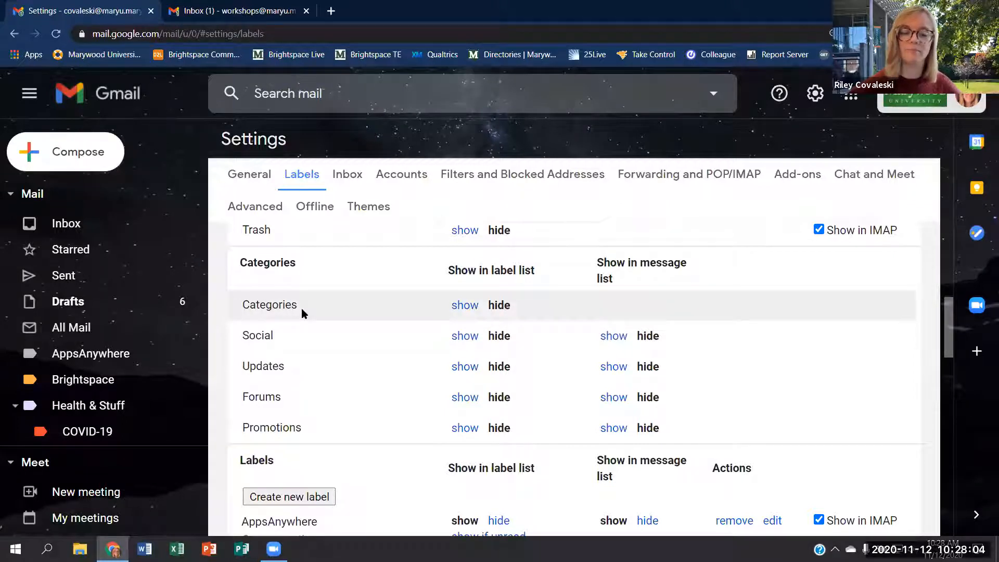
pyautogui.scroll(-1, 339, 353)
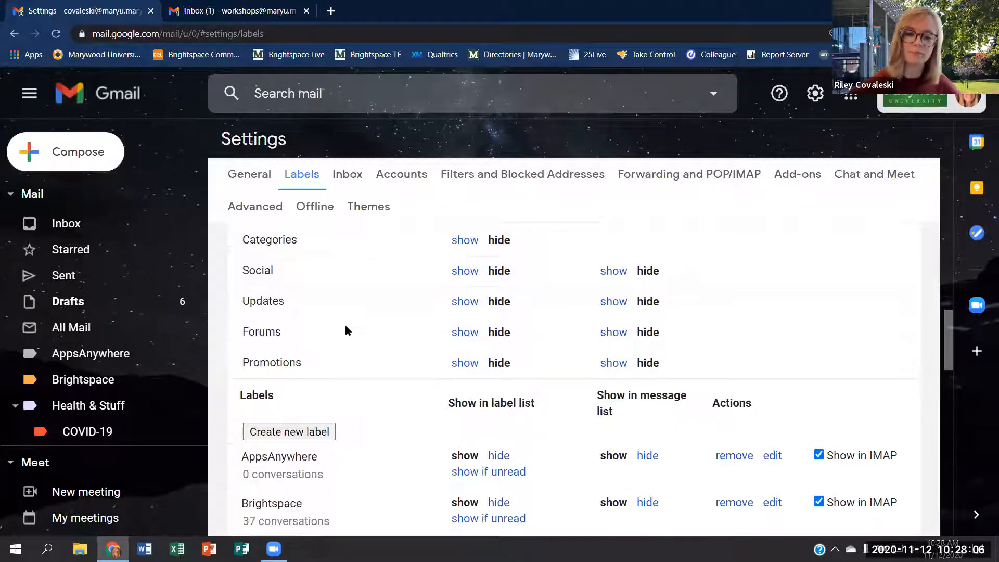
# - Leave the label settings and return to the inbox with its list of custom labels
pyautogui.scroll(5, 333, 336)
pyautogui.click(104, 223)
pyautogui.scroll(-1, 146, 339)
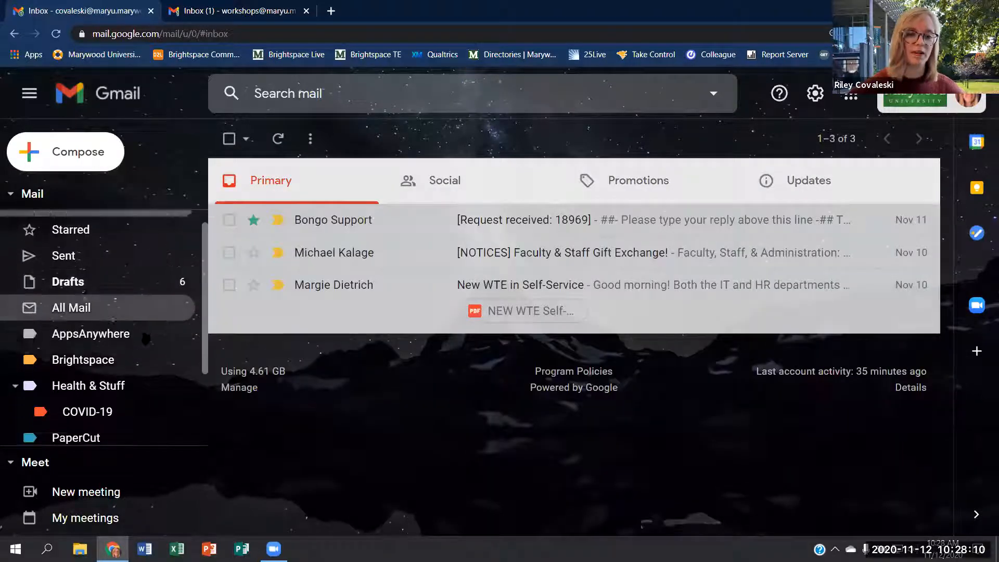
pyautogui.scroll(-1, 146, 338)
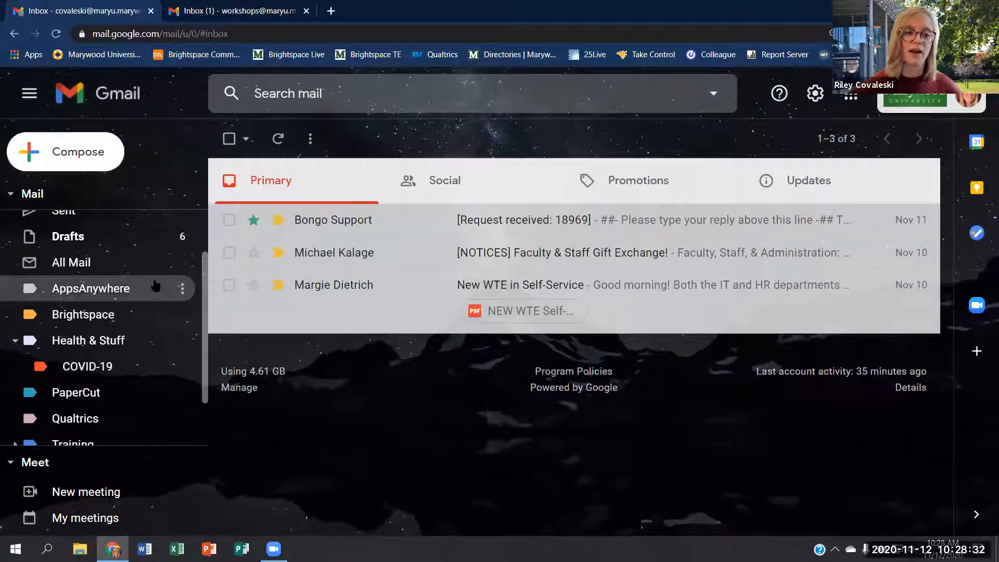
# - Set the AppsAnywhere label's color to the preset purple
pyautogui.click(183, 289)
pyautogui.moveTo(209, 229)
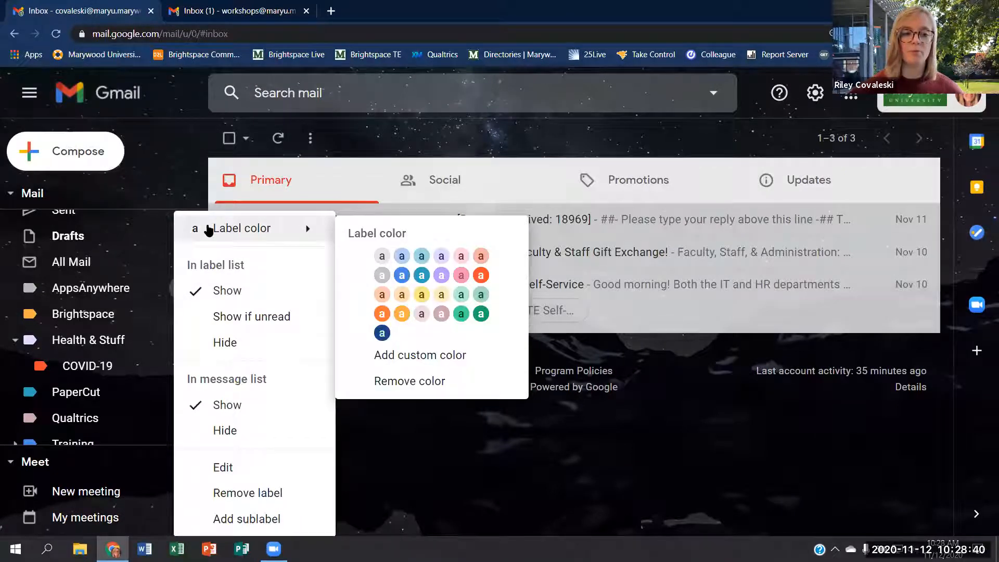
pyautogui.click(442, 281)
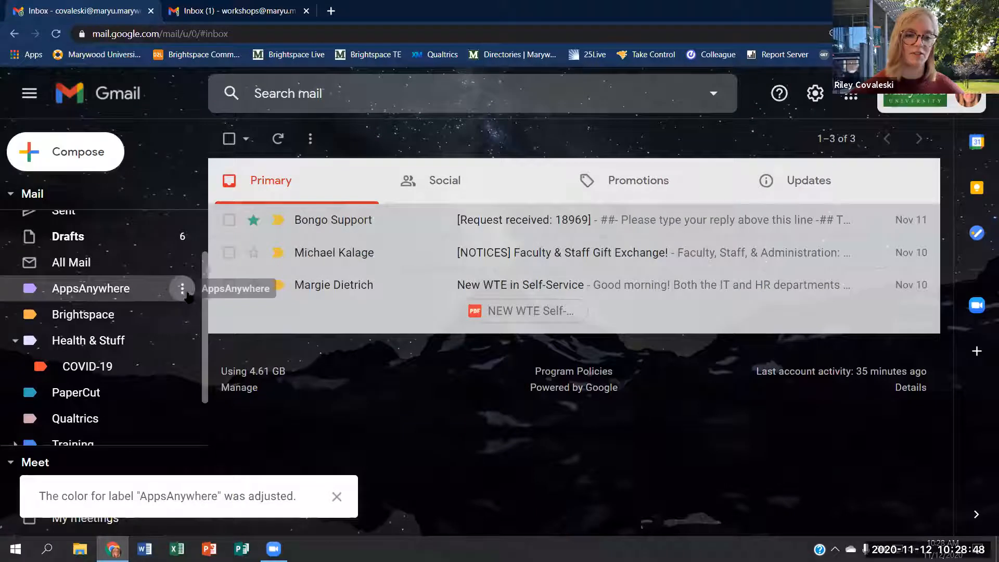
# - Apply a custom color to the AppsAnywhere label, picking a yellow background and trying several text colors
pyautogui.click(182, 287)
pyautogui.moveTo(243, 229)
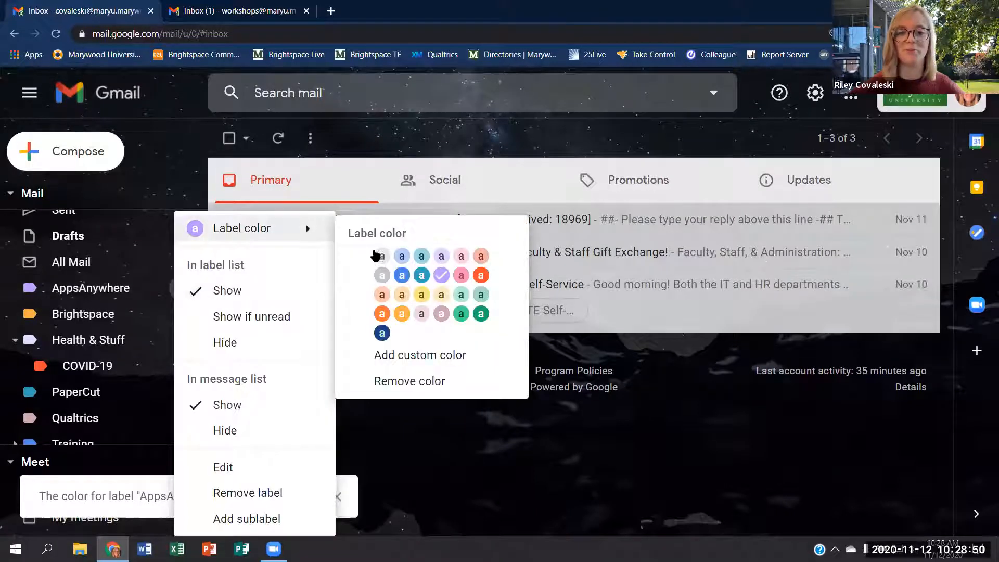
pyautogui.click(379, 356)
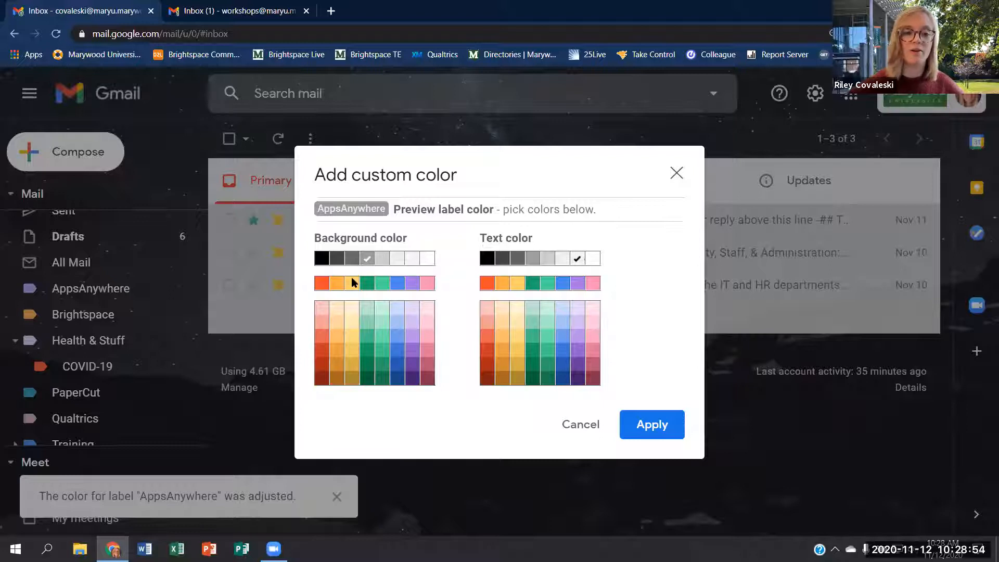
pyautogui.click(353, 337)
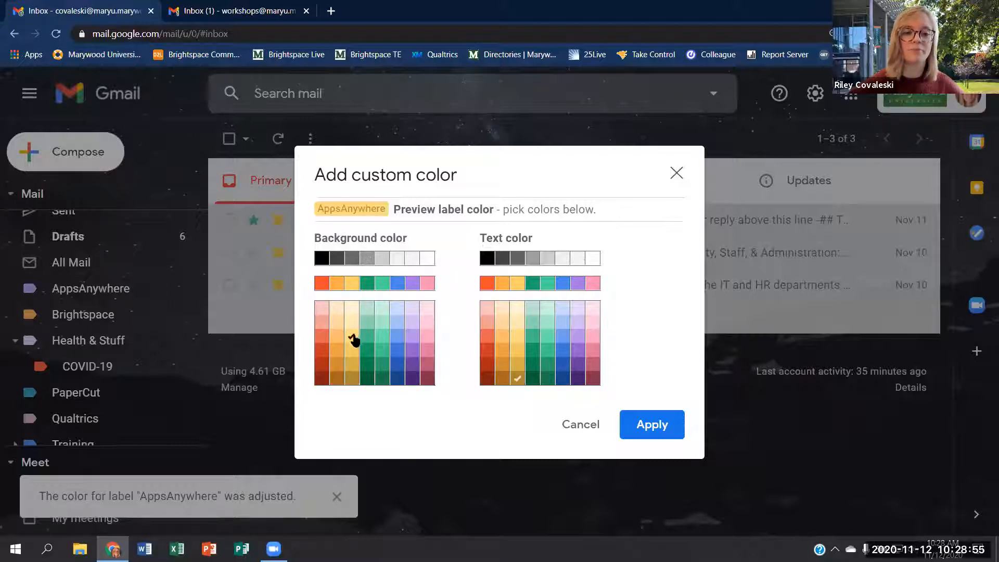
pyautogui.click(502, 283)
pyautogui.click(489, 350)
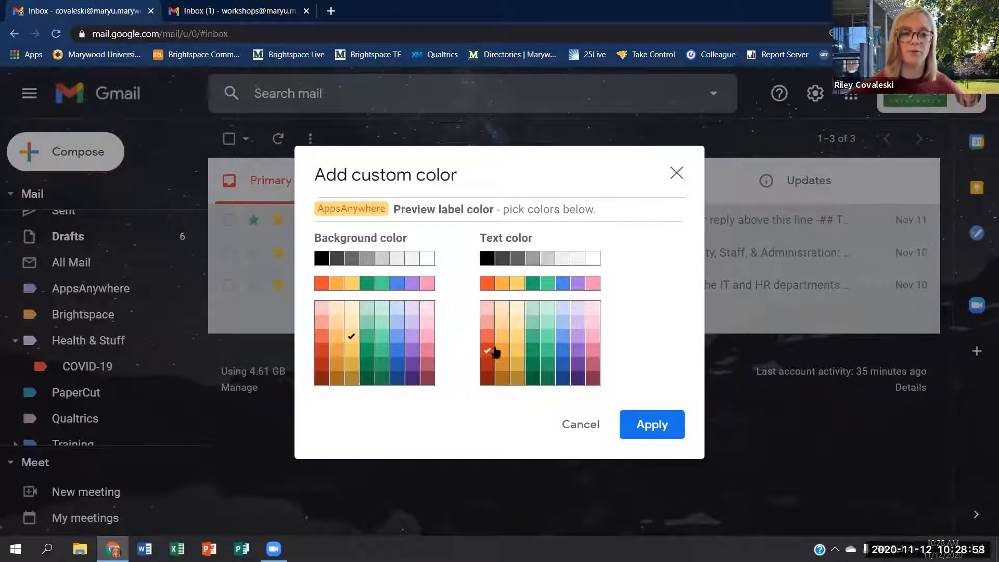
pyautogui.click(578, 337)
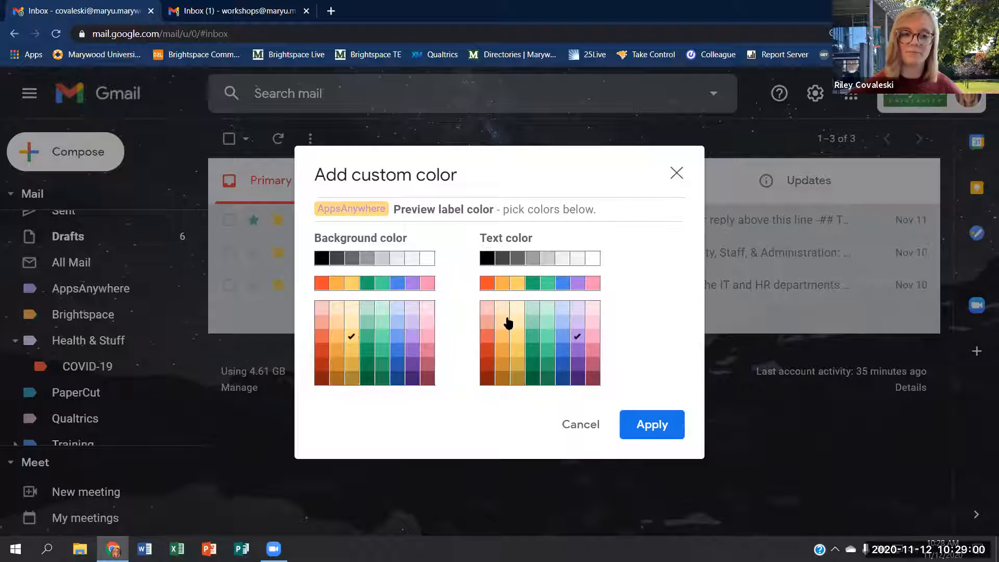
pyautogui.click(593, 378)
pyautogui.click(651, 425)
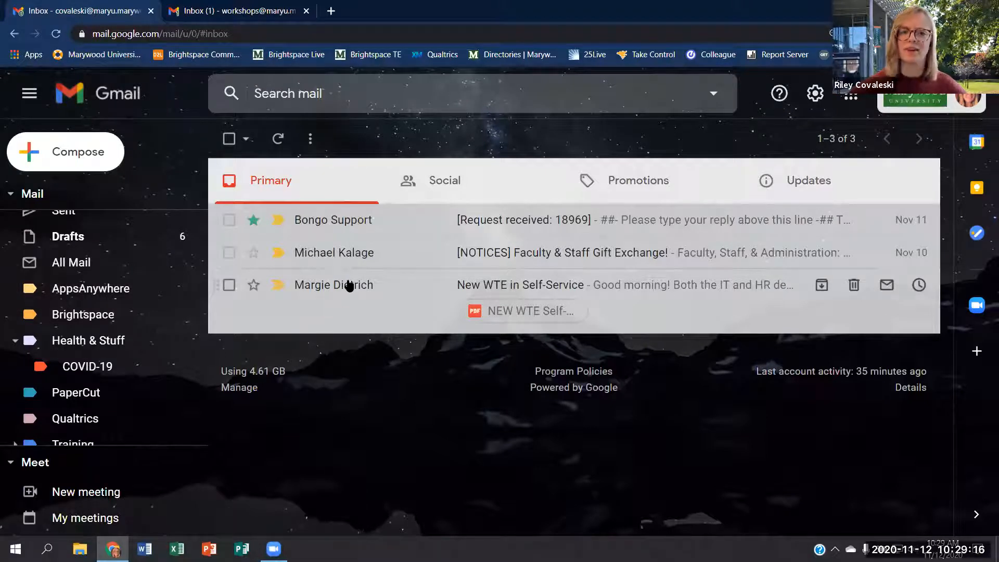
# - Select the Faculty & Staff Gift Exchange email in the inbox and apply the AppsAnywhere label to it
pyautogui.moveTo(338, 253); pyautogui.dragTo(259, 240)
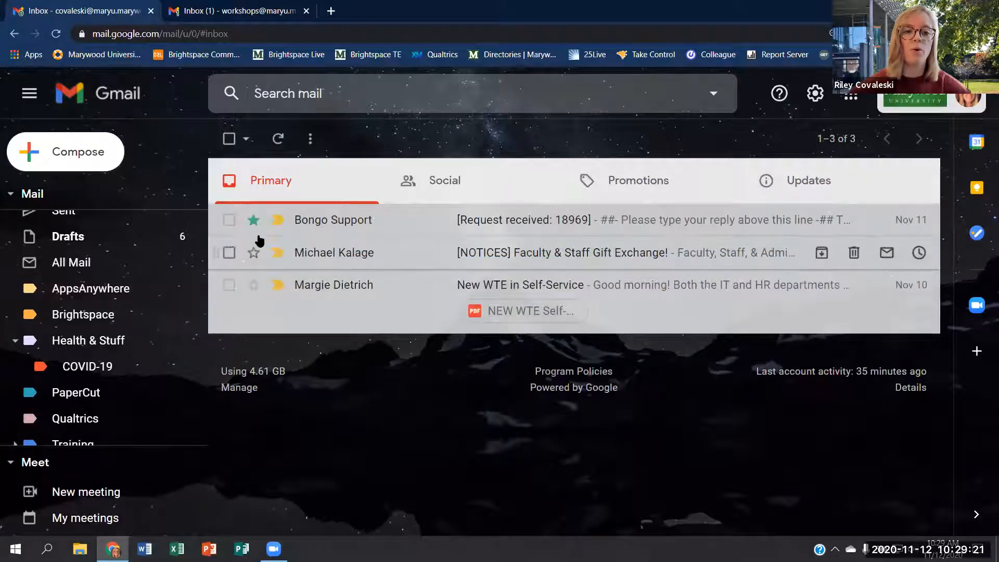
pyautogui.click(228, 252)
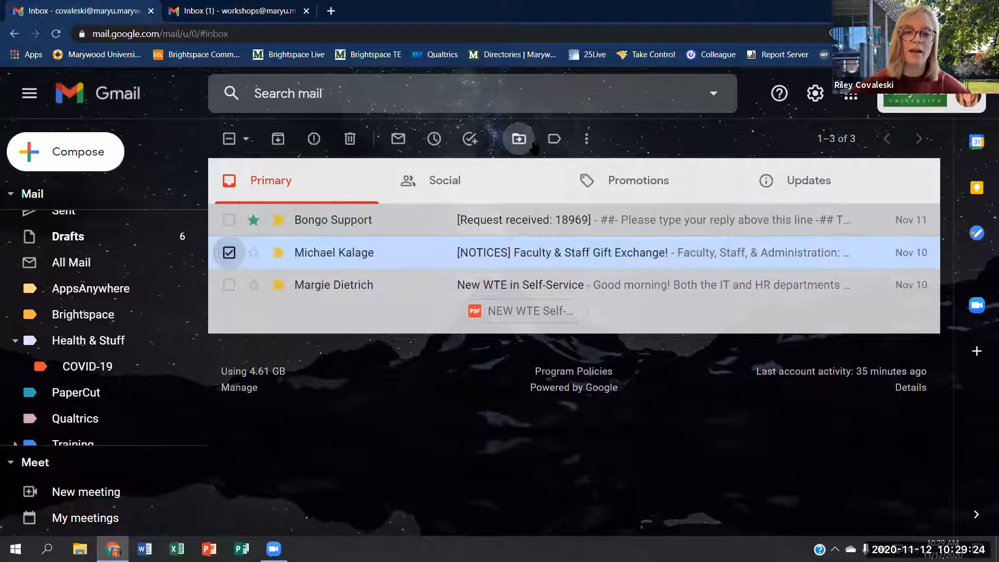
pyautogui.click(555, 140)
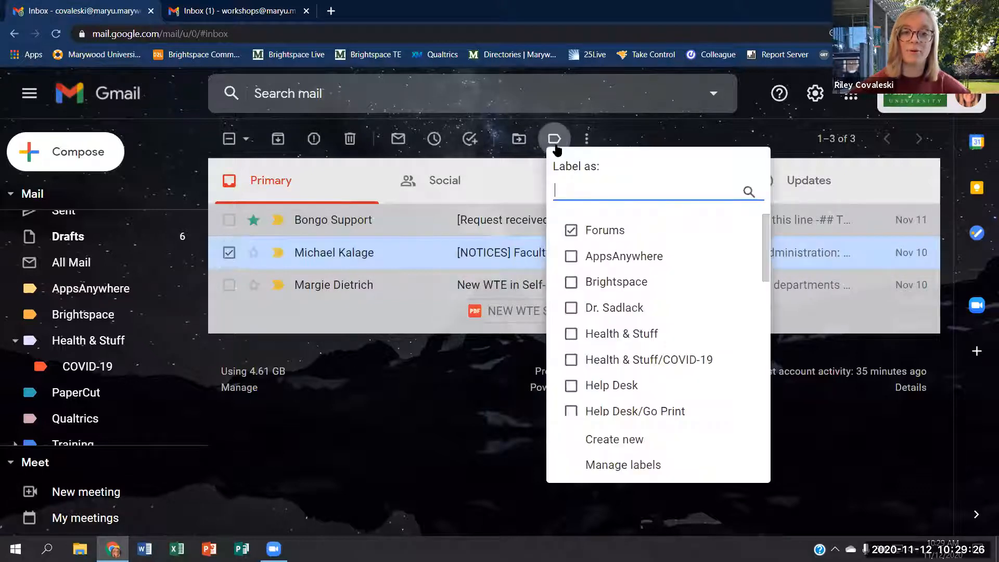
pyautogui.click(571, 256)
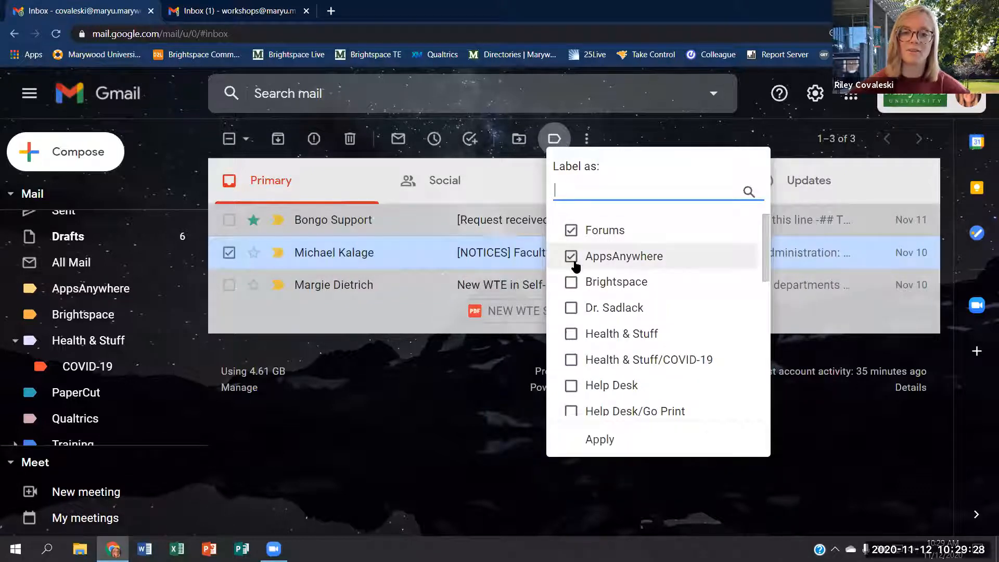
pyautogui.click(601, 441)
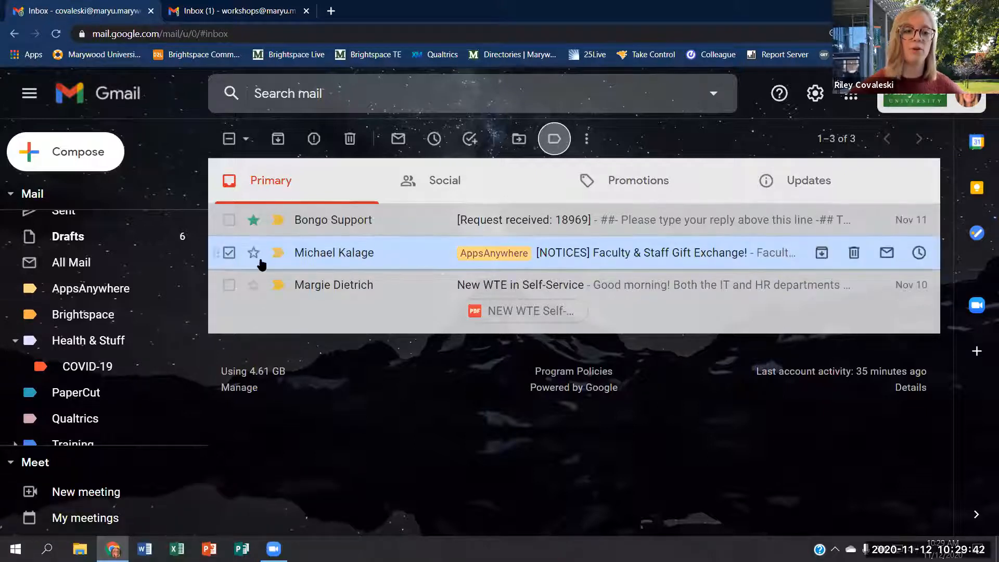
# - In the selected email's label choices, deselect AppsAnywhere, and select and deselect Brightspace and the label after it
pyautogui.click(554, 139)
pyautogui.click(574, 263)
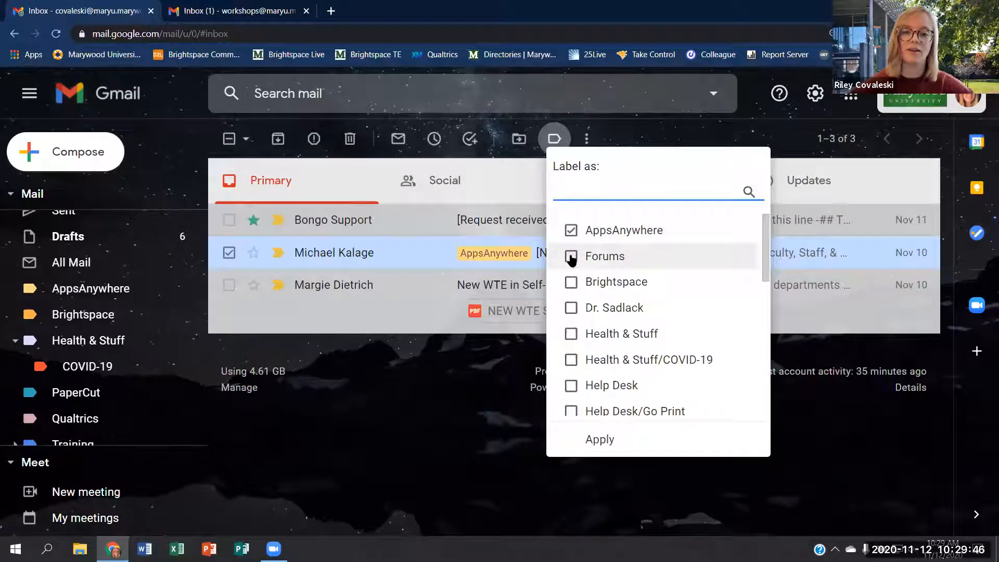
pyautogui.click(572, 257)
pyautogui.click(570, 281)
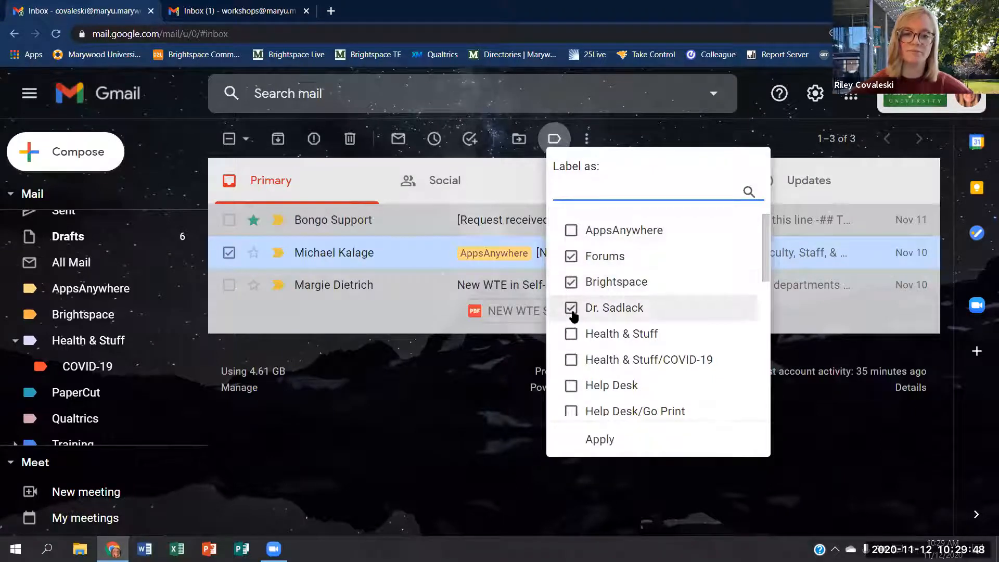
pyautogui.click(571, 308)
pyautogui.click(571, 285)
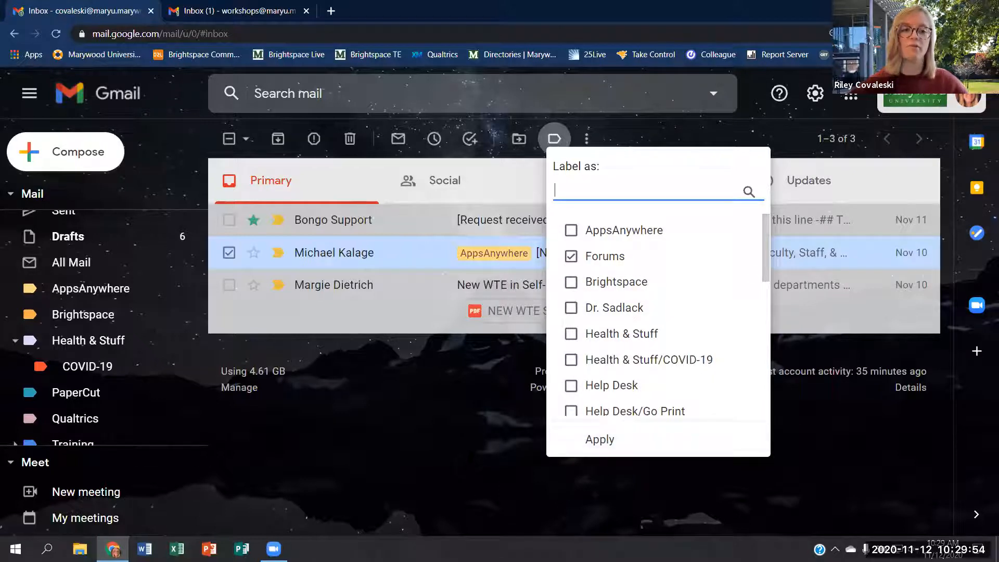
# - Reselect AppsAnywhere, Brightspace and the label after it, clear all three, and apply the choices to remove AppsAnywhere from the email
pyautogui.click(571, 230)
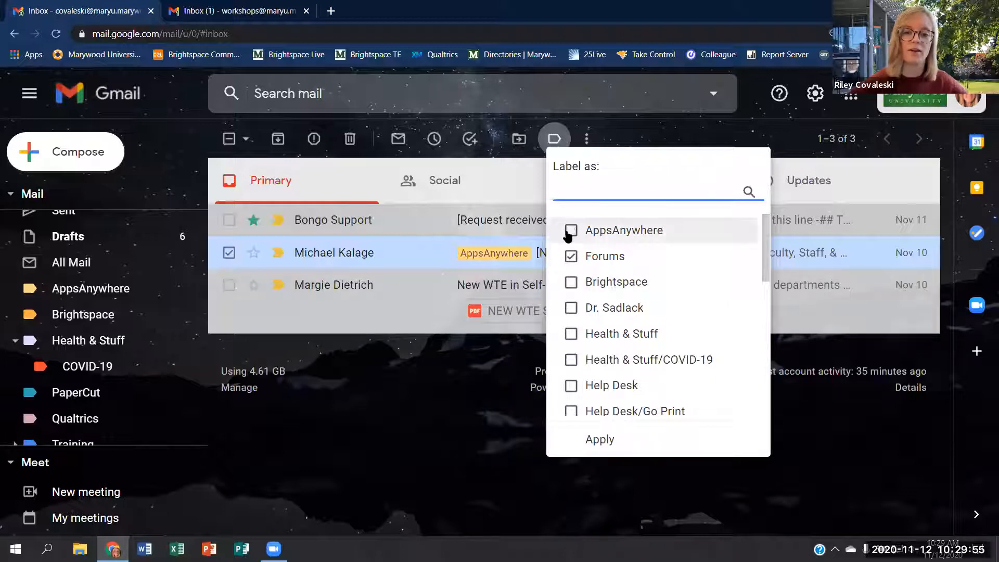
pyautogui.click(571, 281)
pyautogui.click(571, 307)
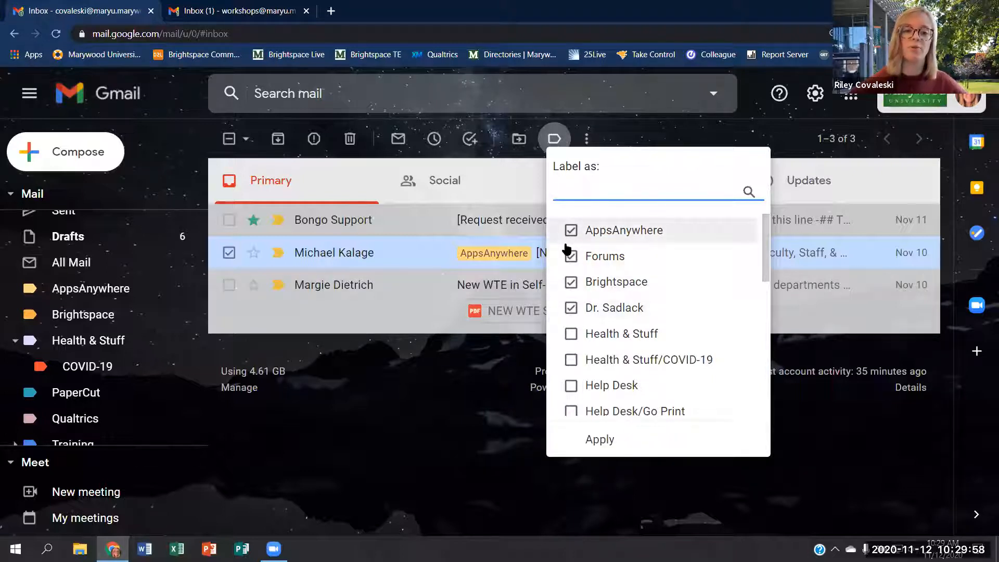
pyautogui.click(572, 310)
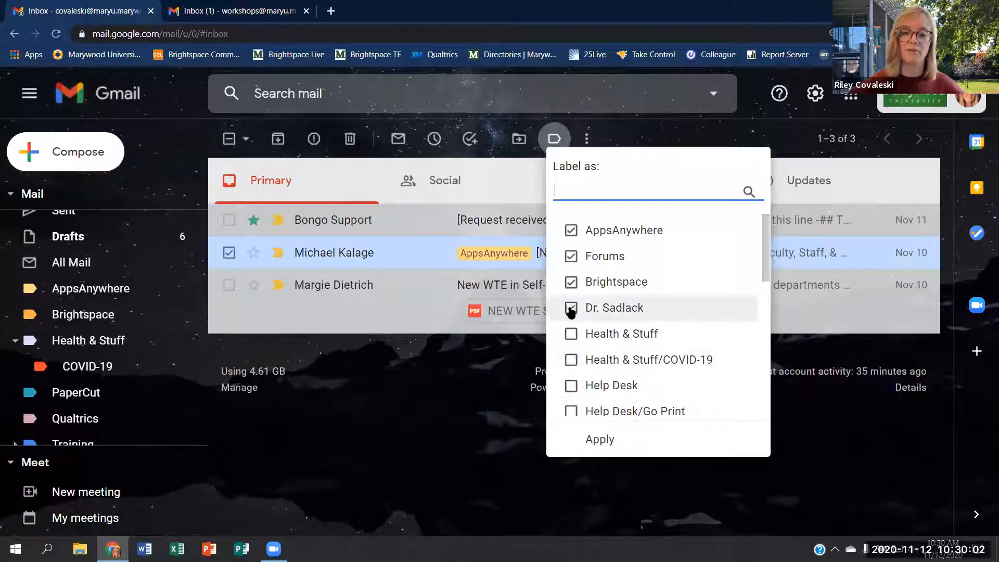
pyautogui.click(571, 283)
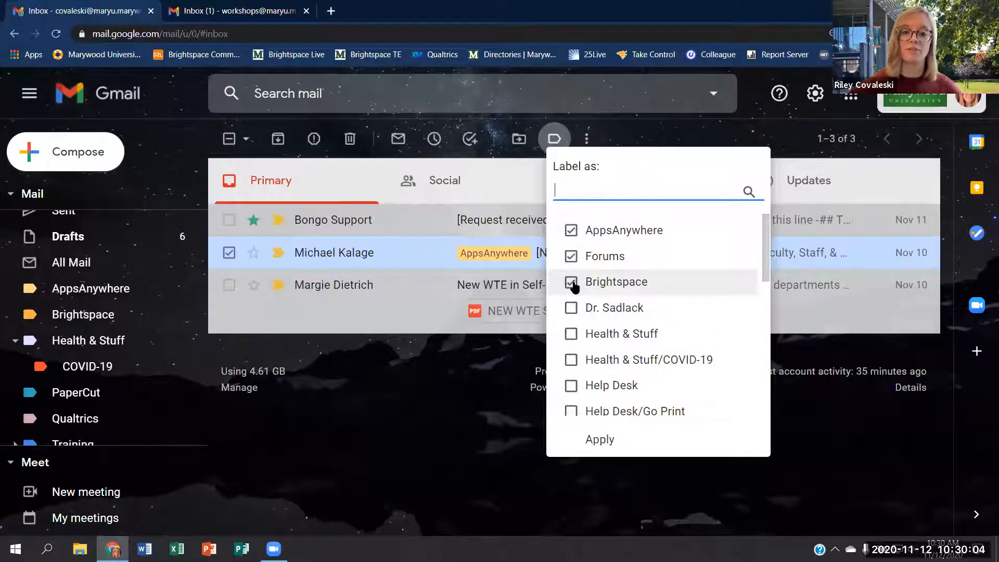
pyautogui.click(573, 283)
pyautogui.click(571, 229)
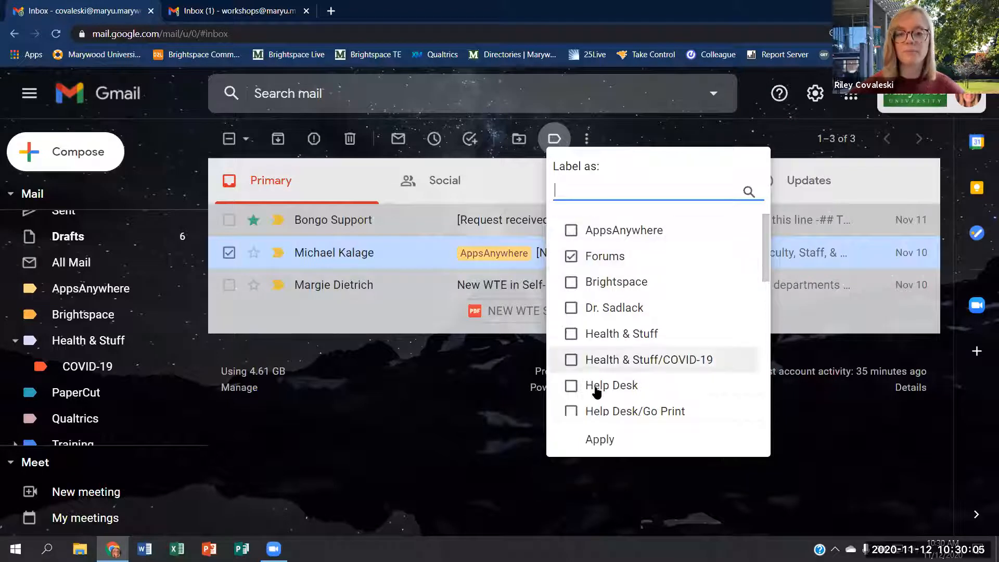
pyautogui.click(600, 439)
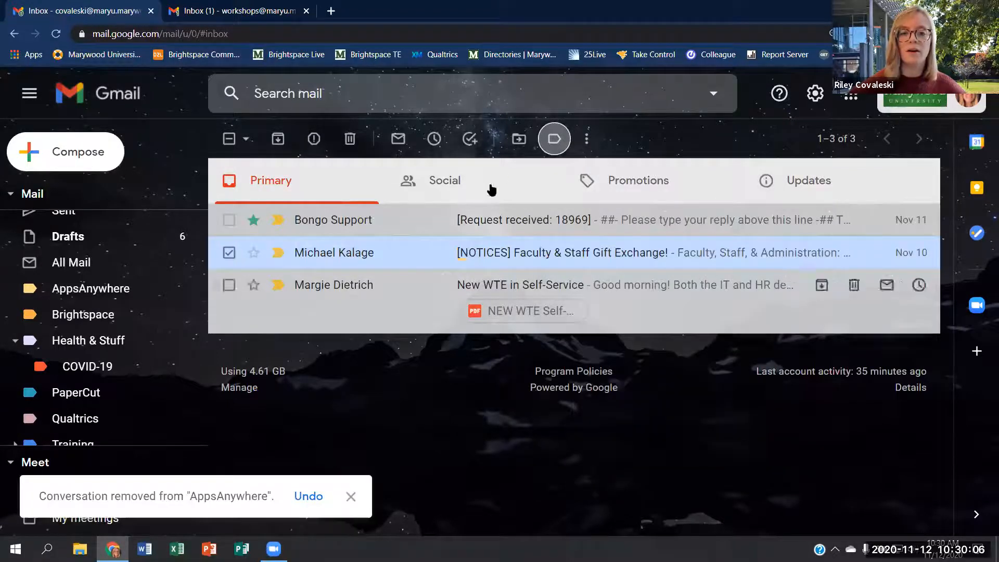
# - Compare the Move to and Label as options for the selected email without changing anything
pyautogui.click(522, 147)
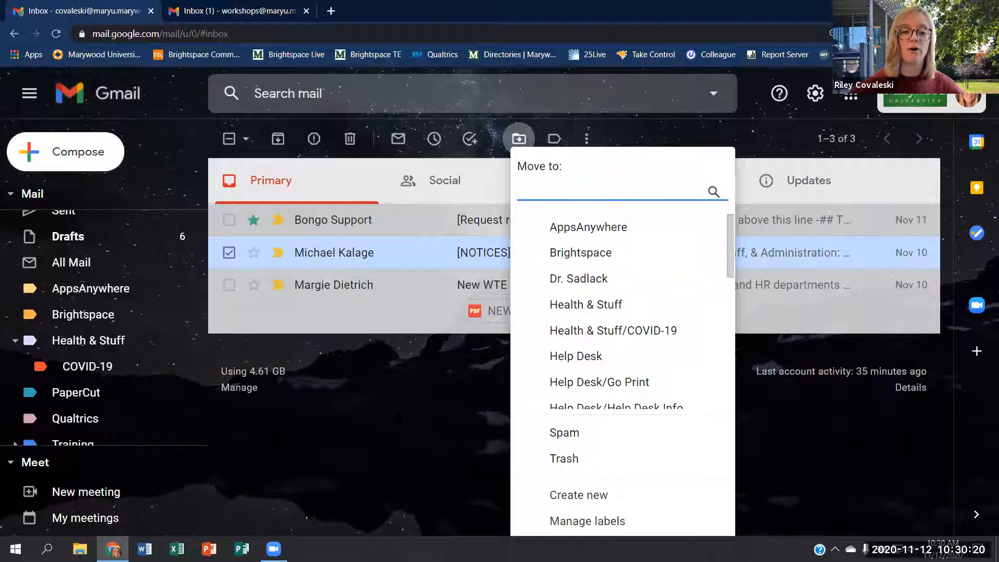
pyautogui.press('Escape')
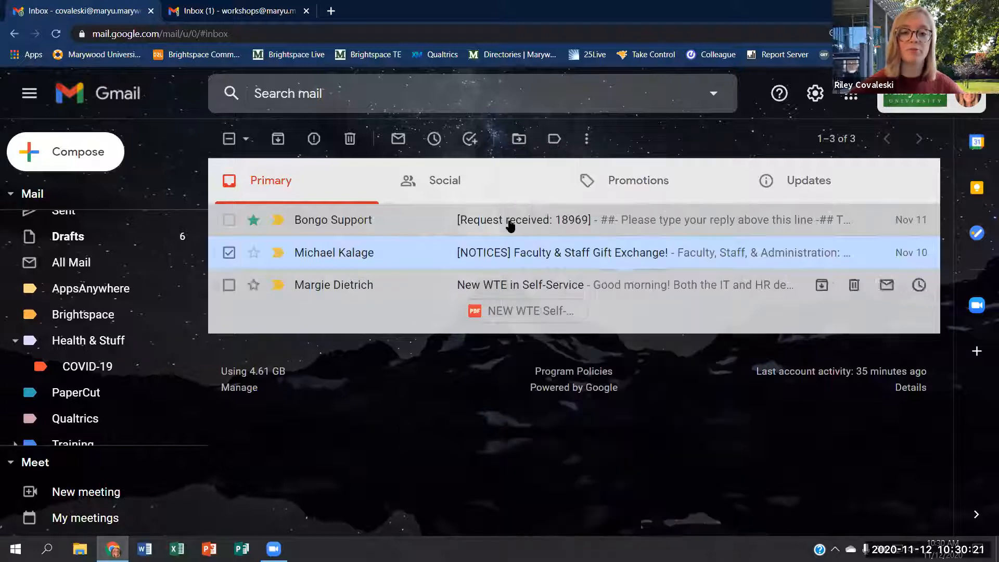
pyautogui.click(554, 138)
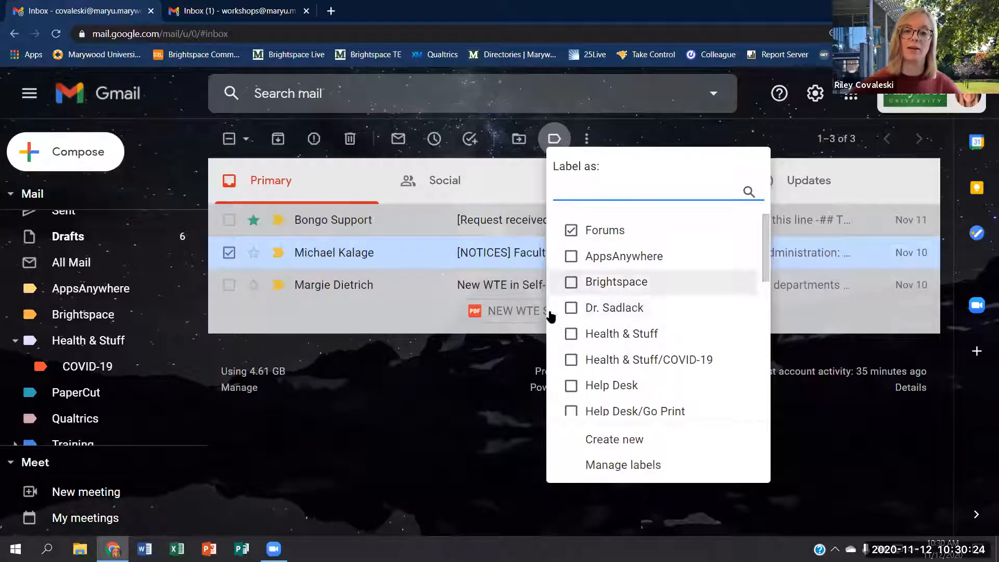
pyautogui.press('Escape')
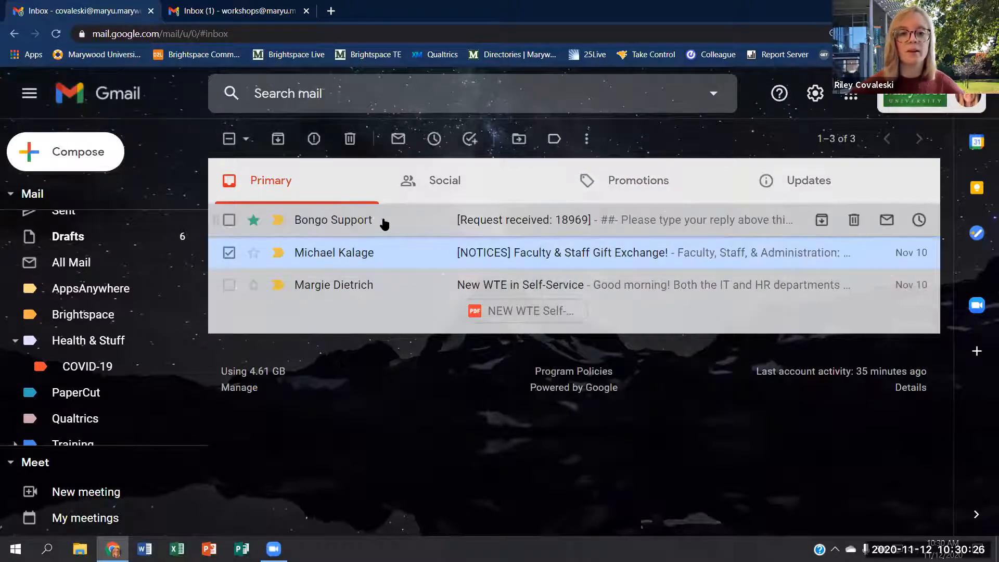
# - Open the Faculty & Staff Gift Exchange email and apply the Miscellaneous label to it
pyautogui.click(343, 255)
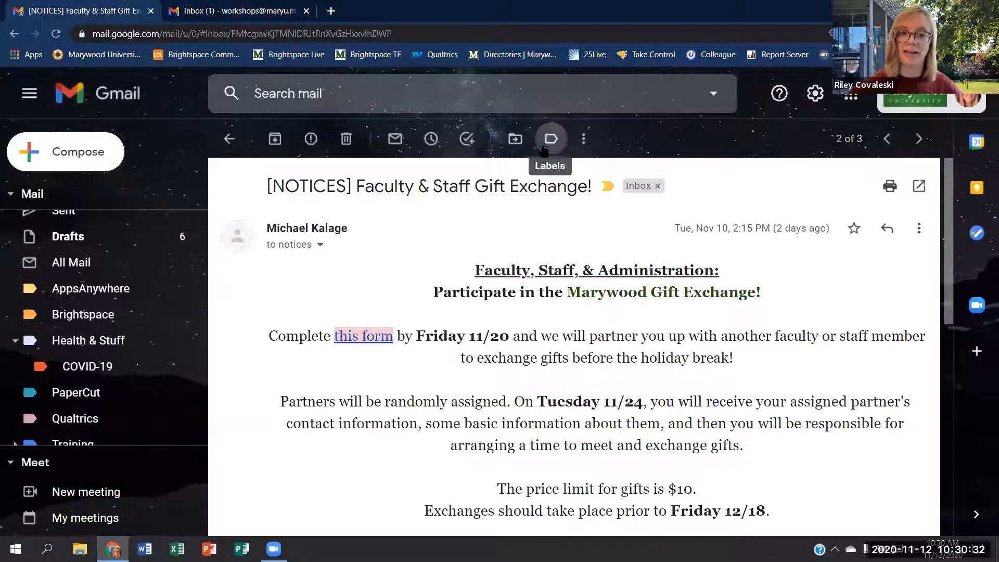
pyautogui.click(550, 139)
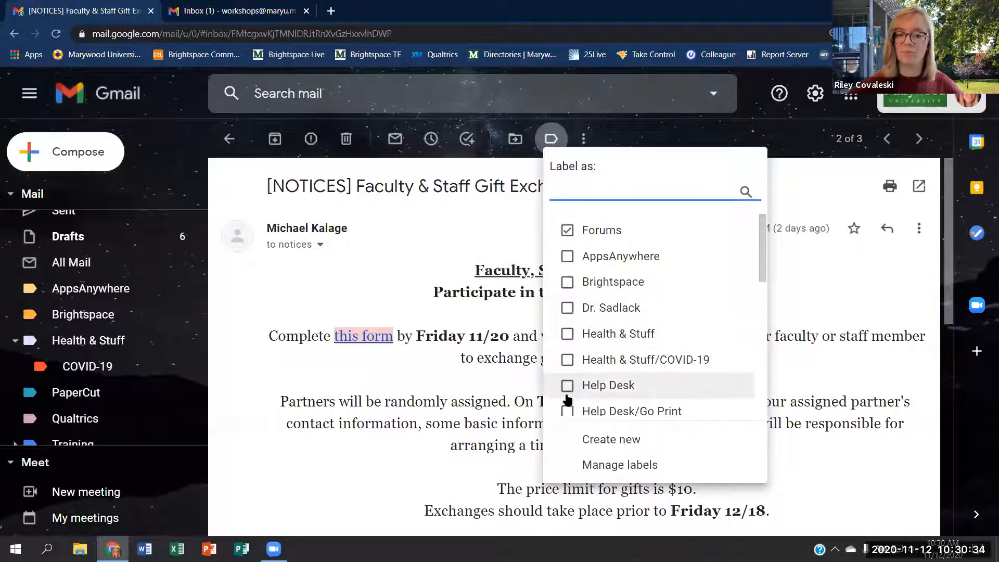
pyautogui.scroll(-4, 575, 359)
pyautogui.click(568, 346)
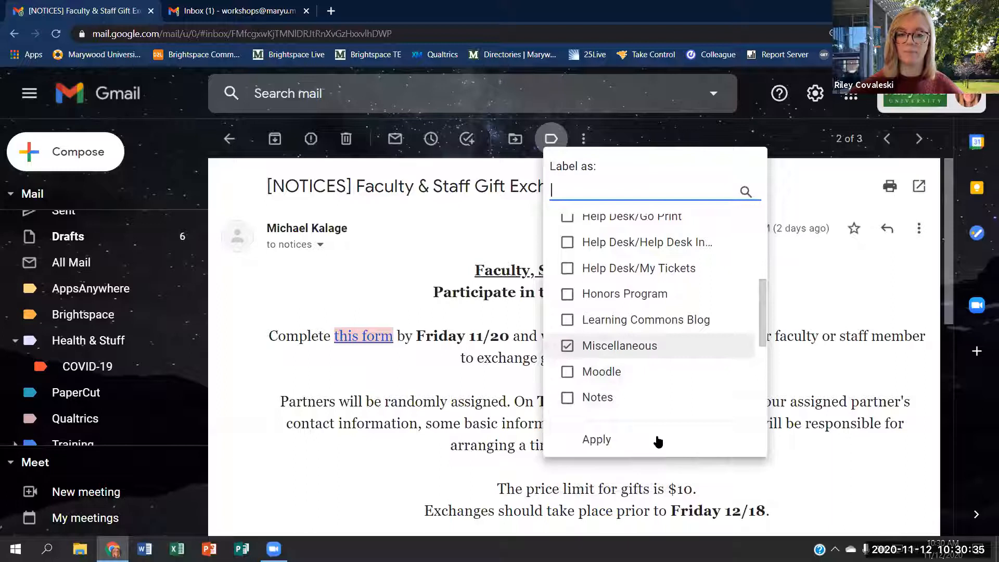
pyautogui.click(616, 445)
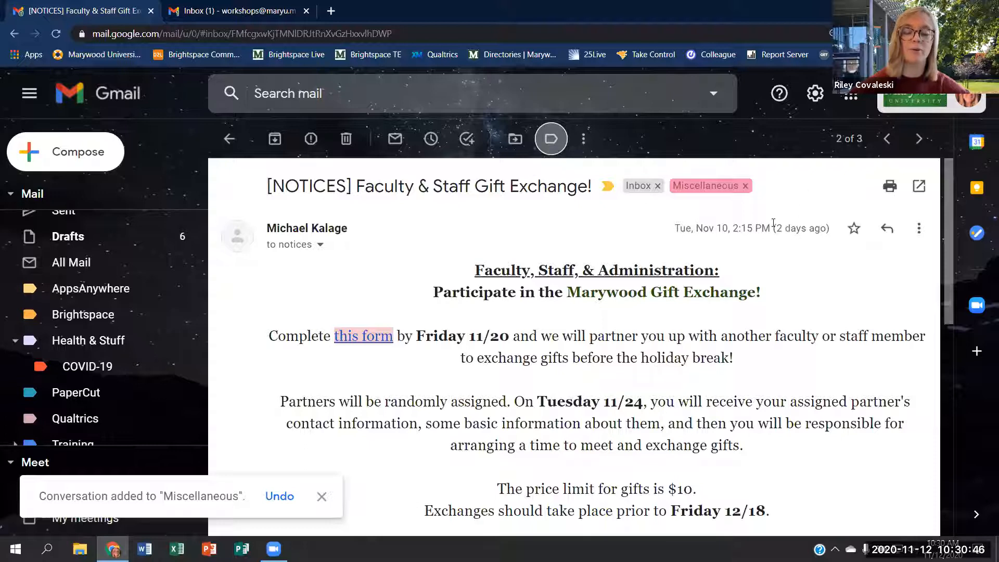
# - Remove the Miscellaneous label from the open email, and view its label choices once more
pyautogui.click(746, 187)
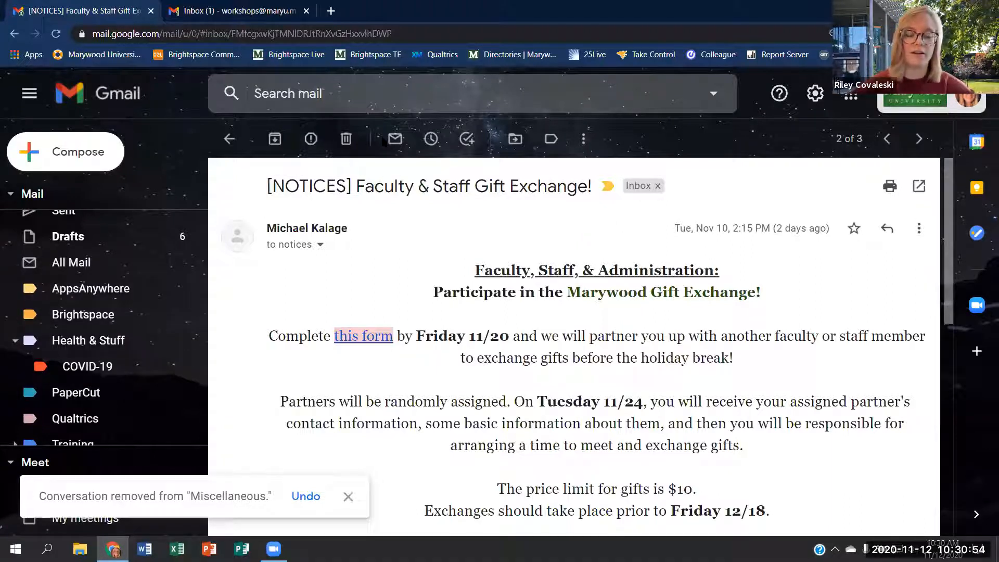
pyautogui.click(551, 138)
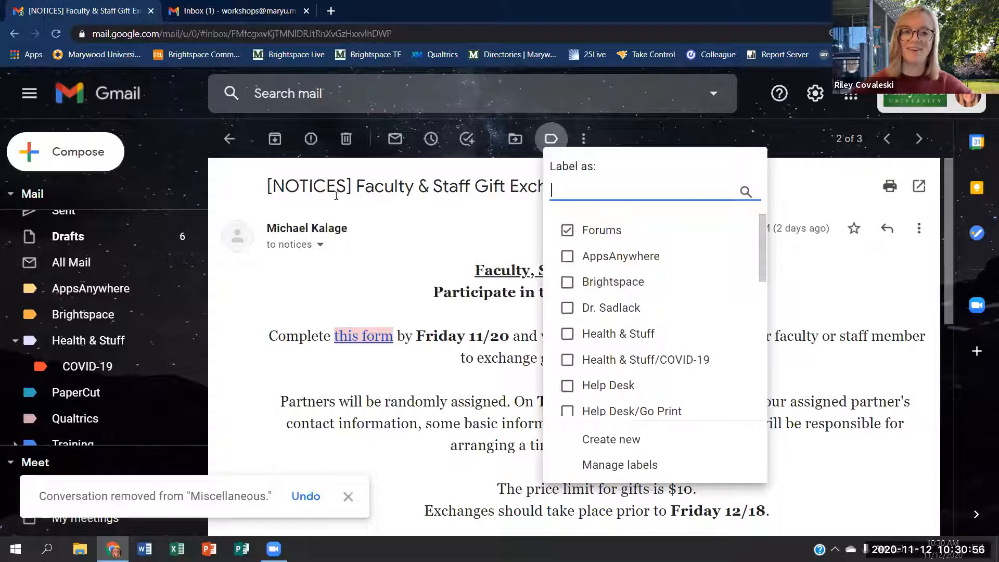
pyautogui.click(367, 224)
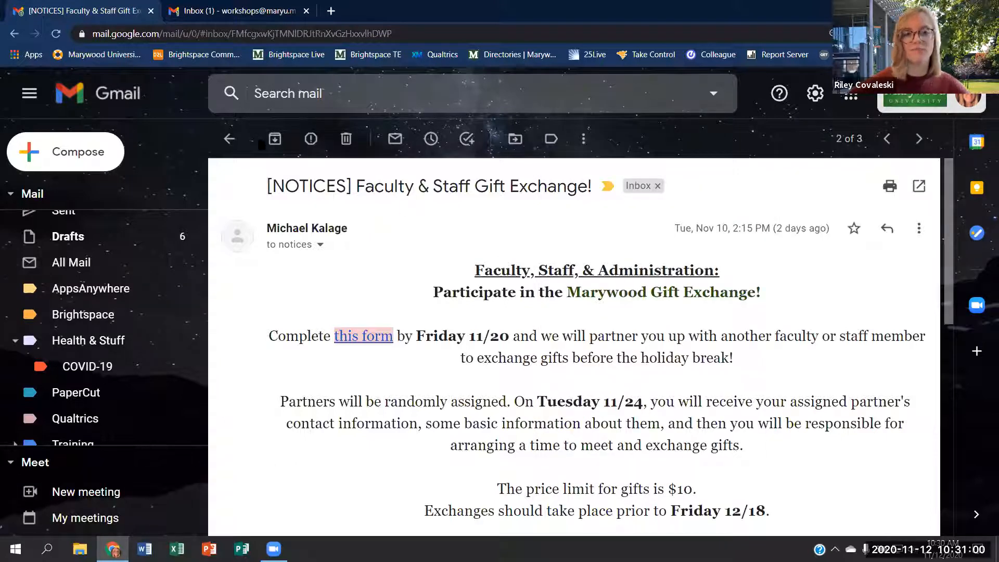
# - Return to the inbox, open the advanced search options and enter the colleague's university e-mail address as the sender
pyautogui.click(230, 139)
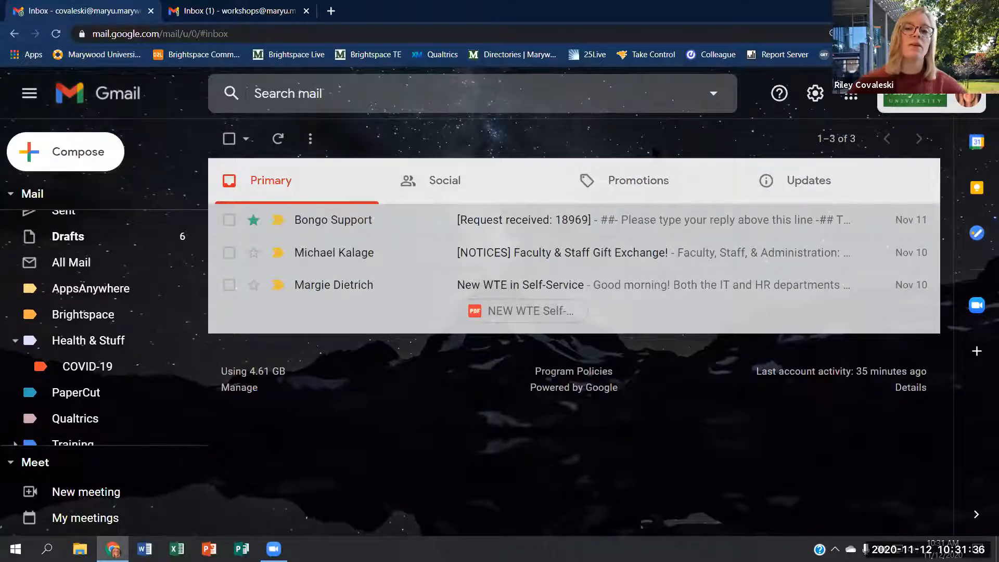
pyautogui.click(721, 94)
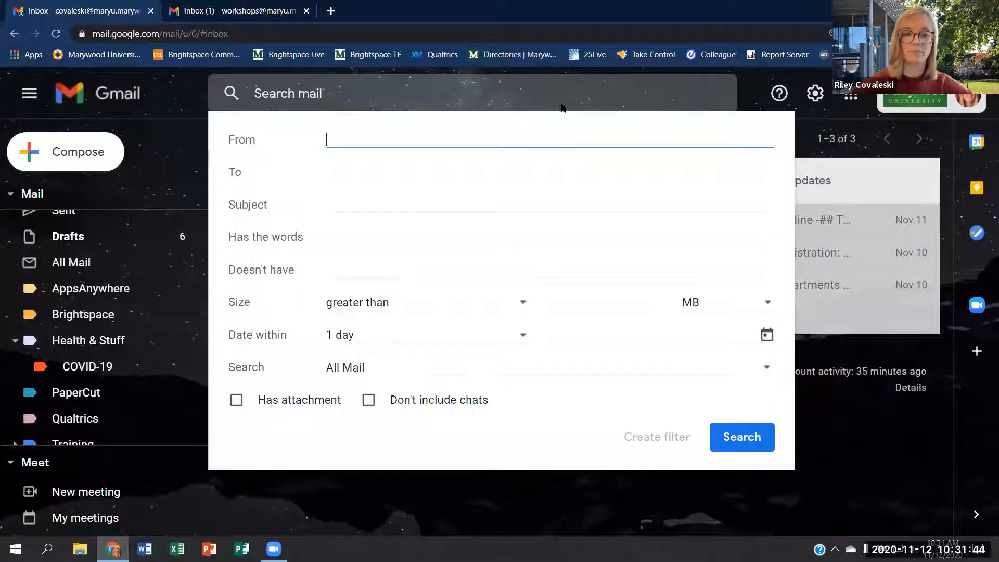
pyautogui.click(834, 146)
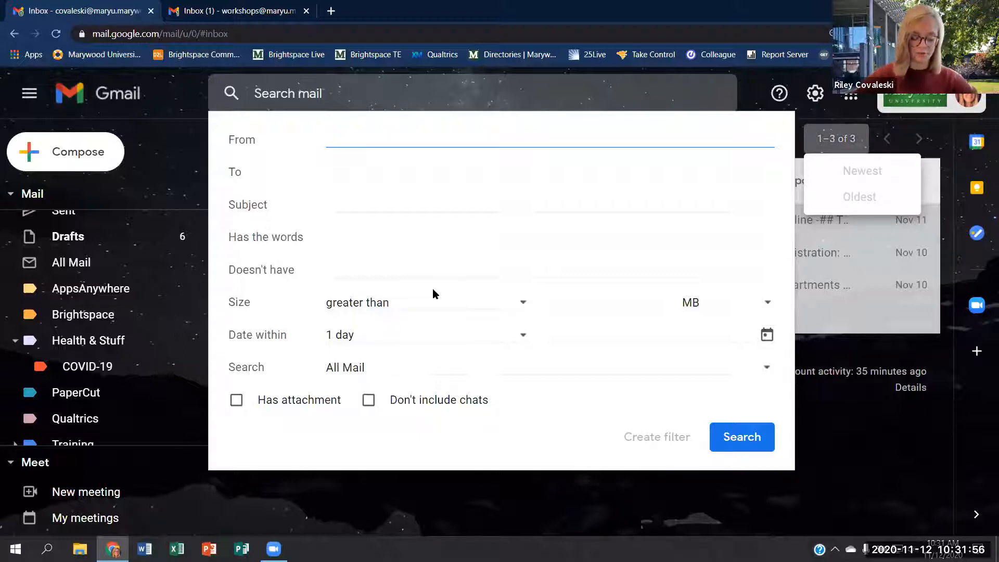
pyautogui.write('fisne')
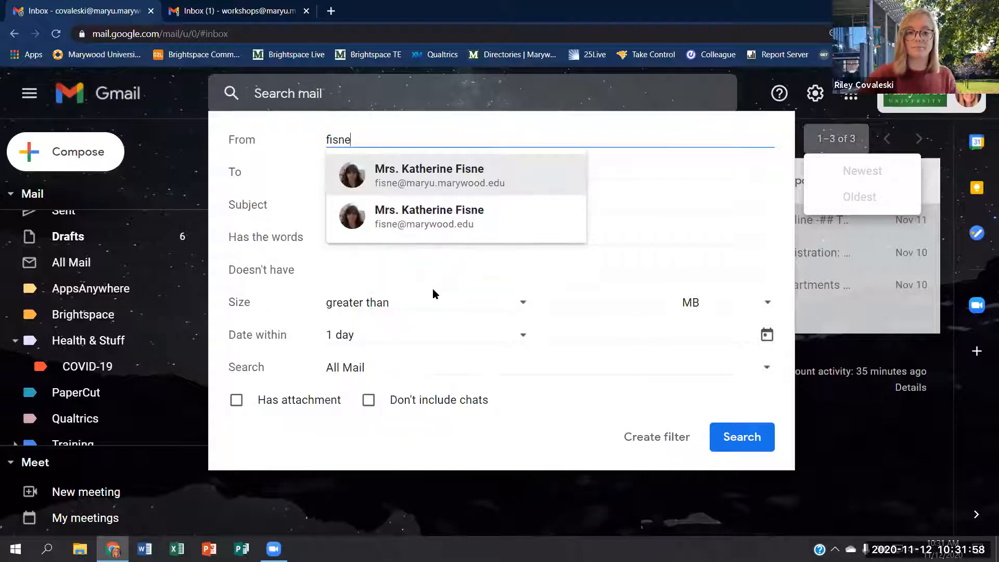
pyautogui.click(383, 178)
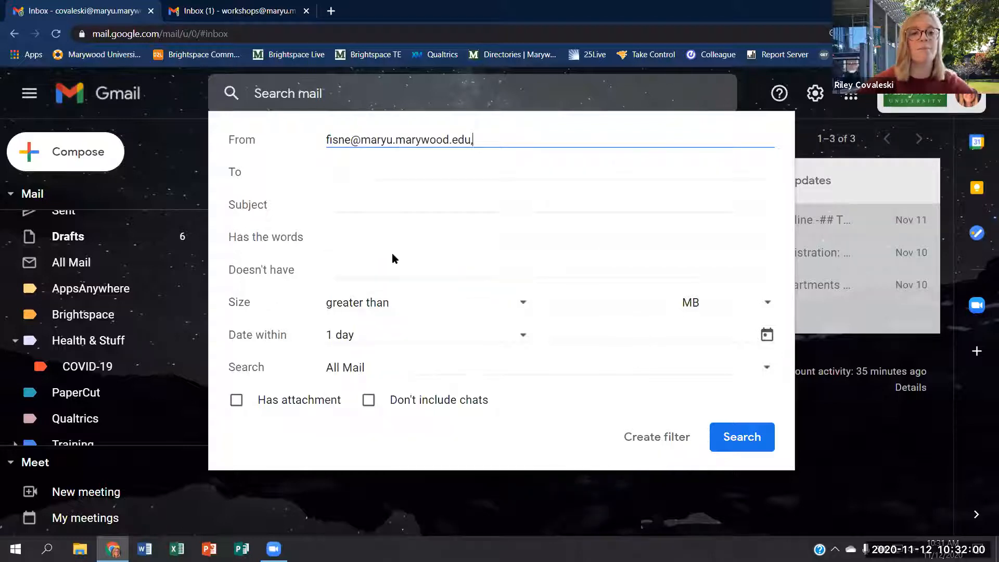
# - Set the subject criterion to Brightspace and proceed to create a filter from the search criteria
pyautogui.click(374, 205)
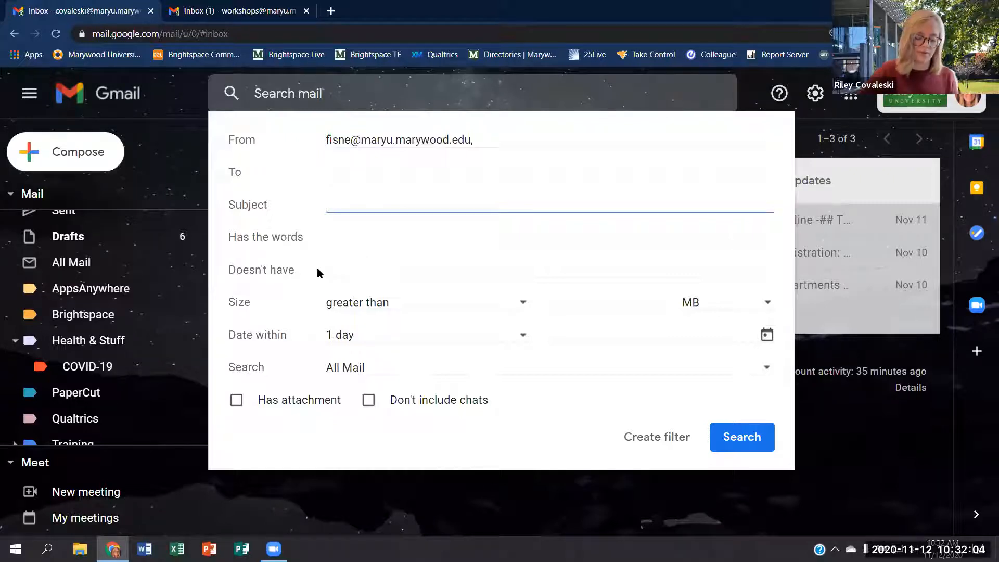
pyautogui.write('Brightspace')
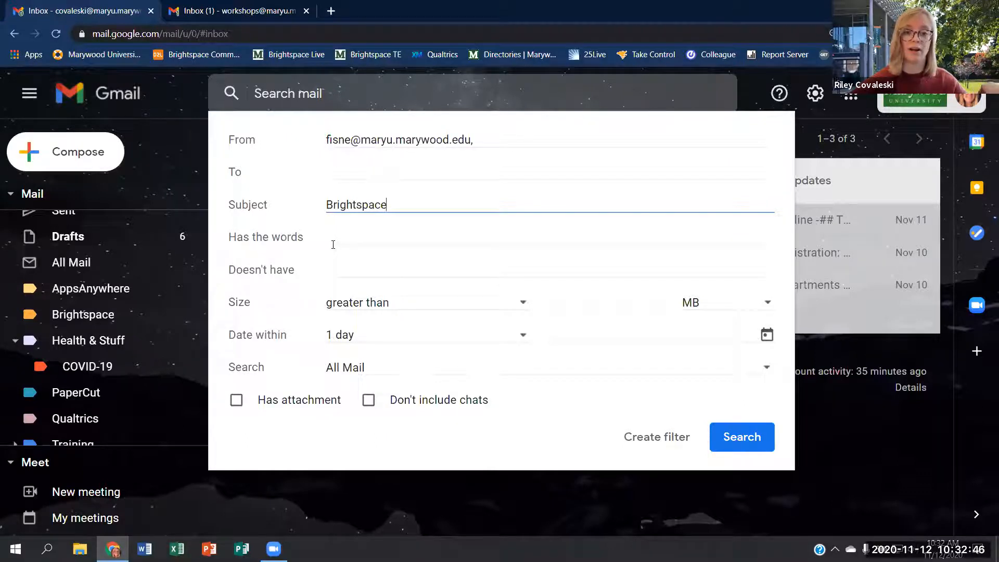
pyautogui.click(332, 239)
pyautogui.click(336, 271)
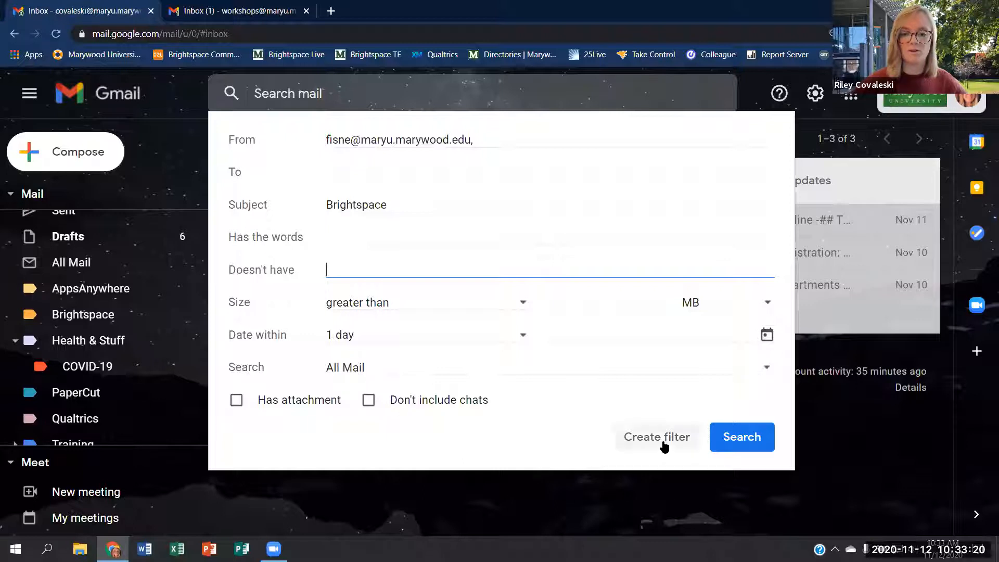
pyautogui.click(499, 143)
pyautogui.click(415, 207)
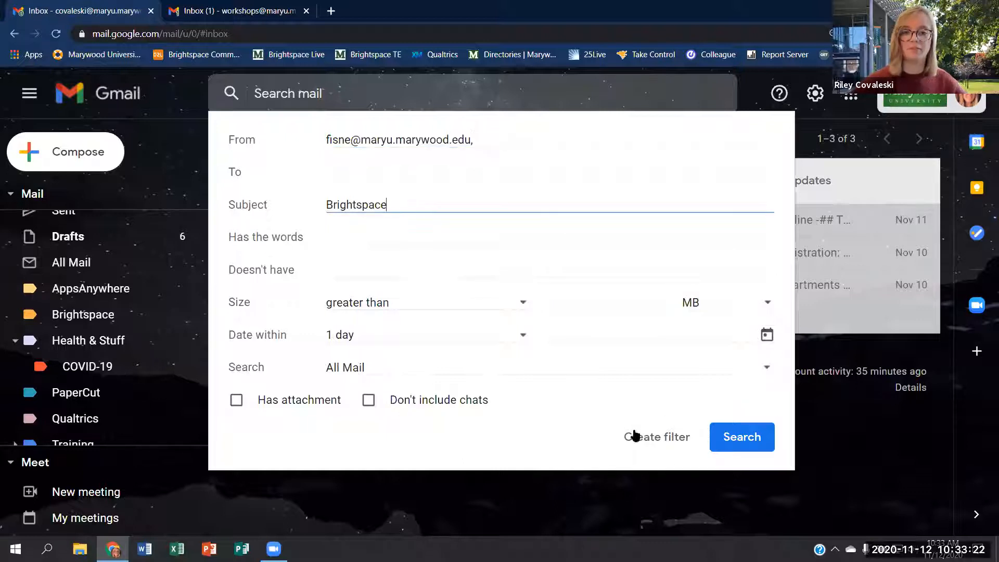
pyautogui.click(665, 446)
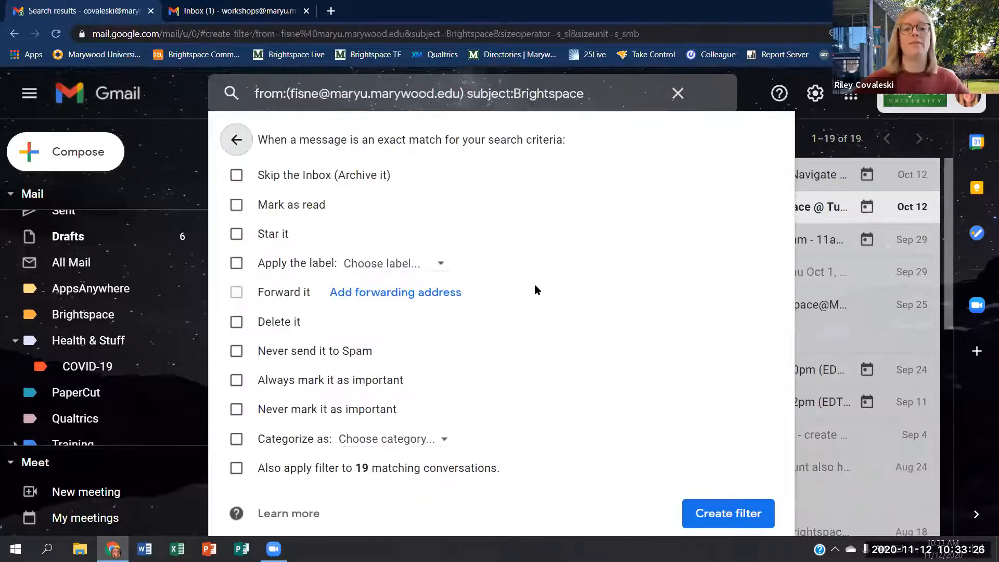
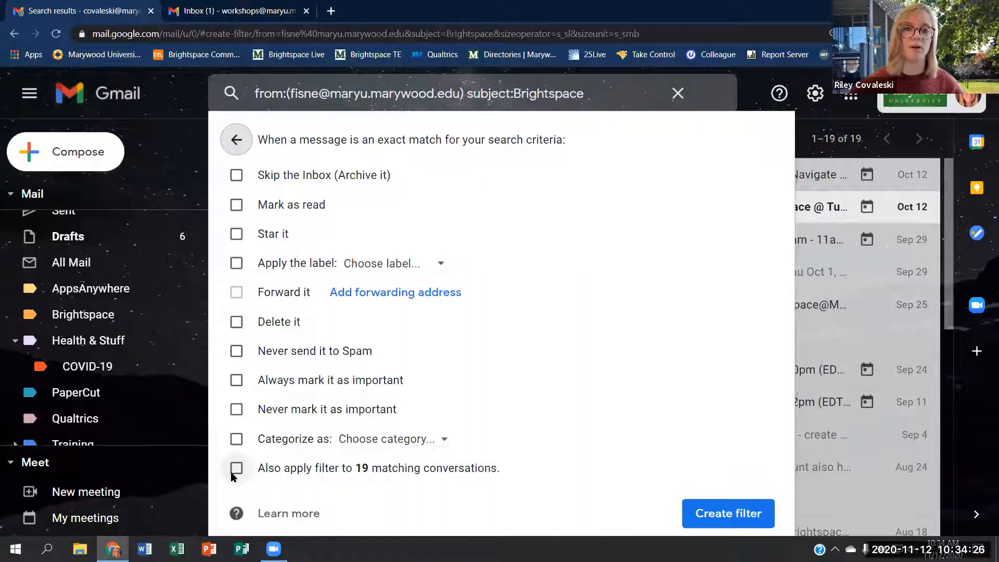
# - Set the filter to skip the inbox and apply the Brightspace label to matching messages
pyautogui.click(237, 178)
pyautogui.click(236, 263)
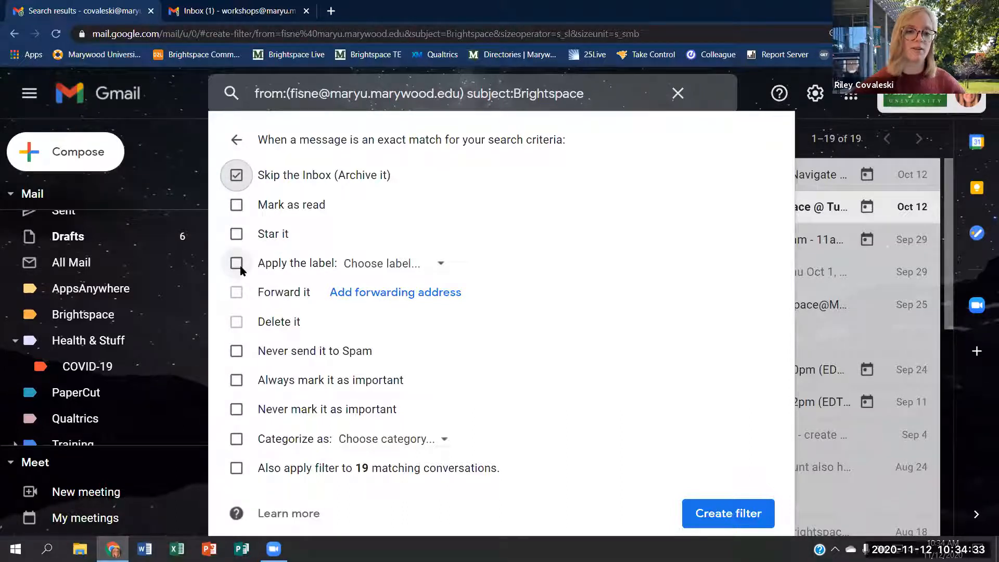
pyautogui.click(367, 265)
pyautogui.click(484, 345)
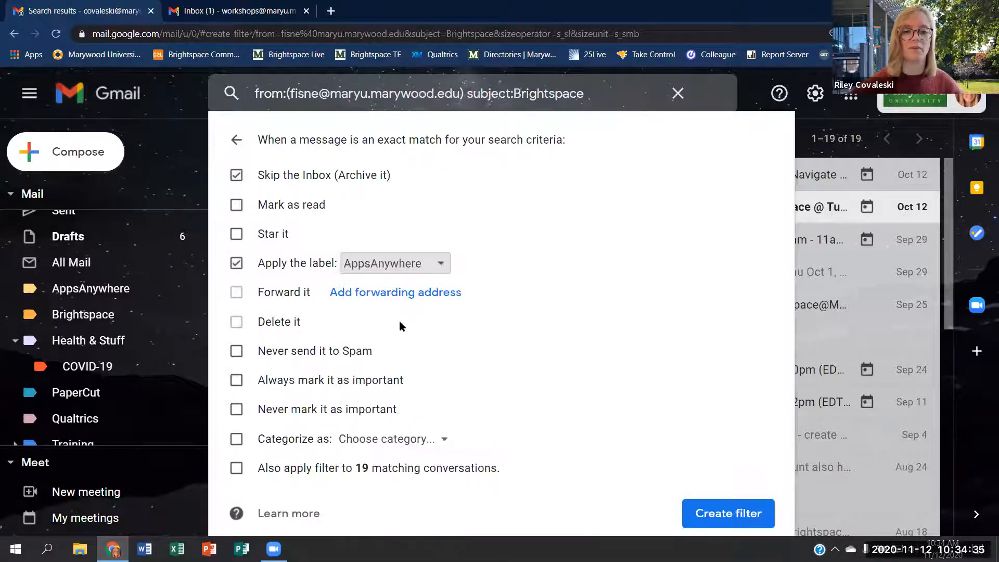
pyautogui.click(407, 274)
pyautogui.click(413, 294)
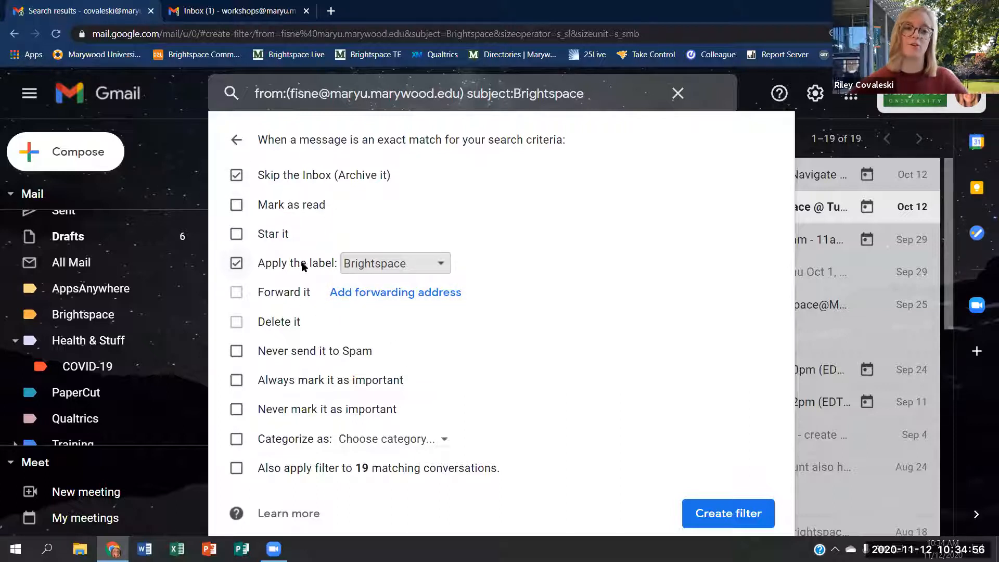
pyautogui.rightClick(233, 385)
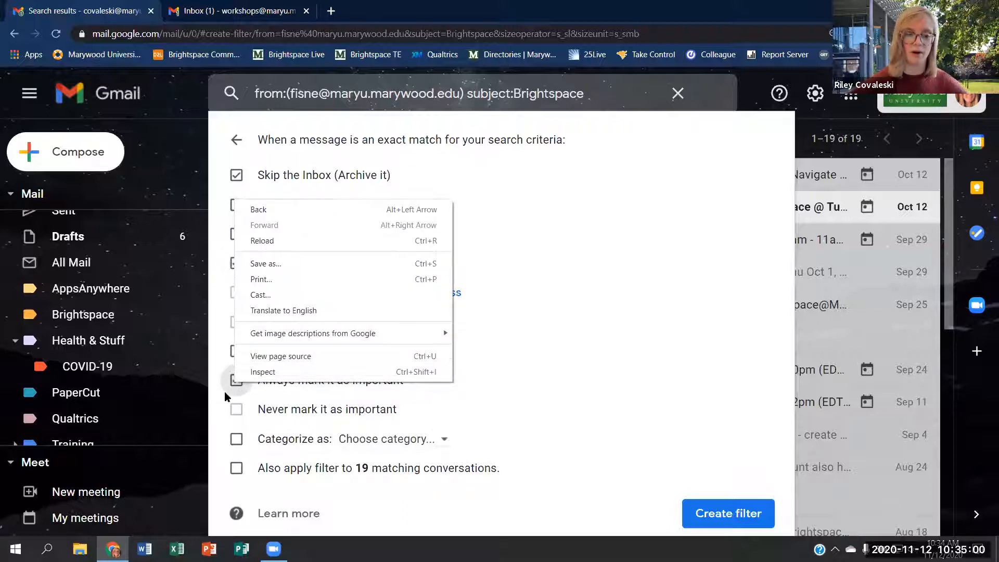
pyautogui.click(230, 387)
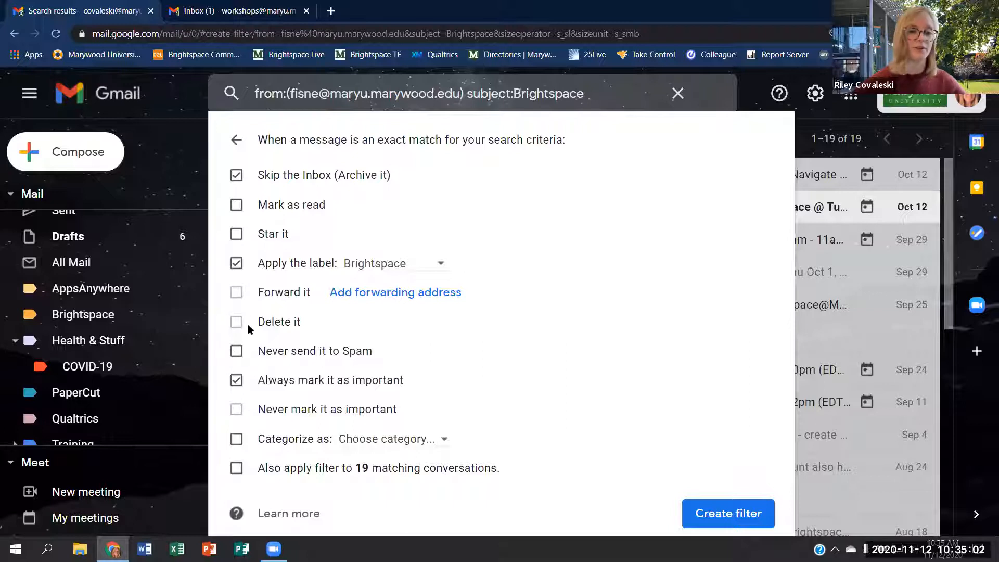
pyautogui.click(237, 380)
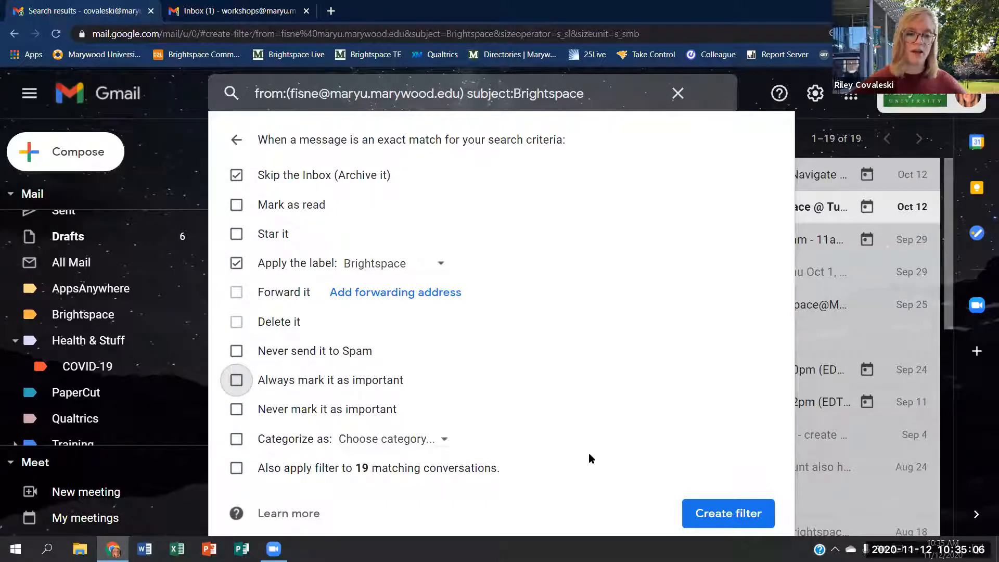
# - Create the filter and open the Filters and Blocked Addresses settings
pyautogui.click(708, 513)
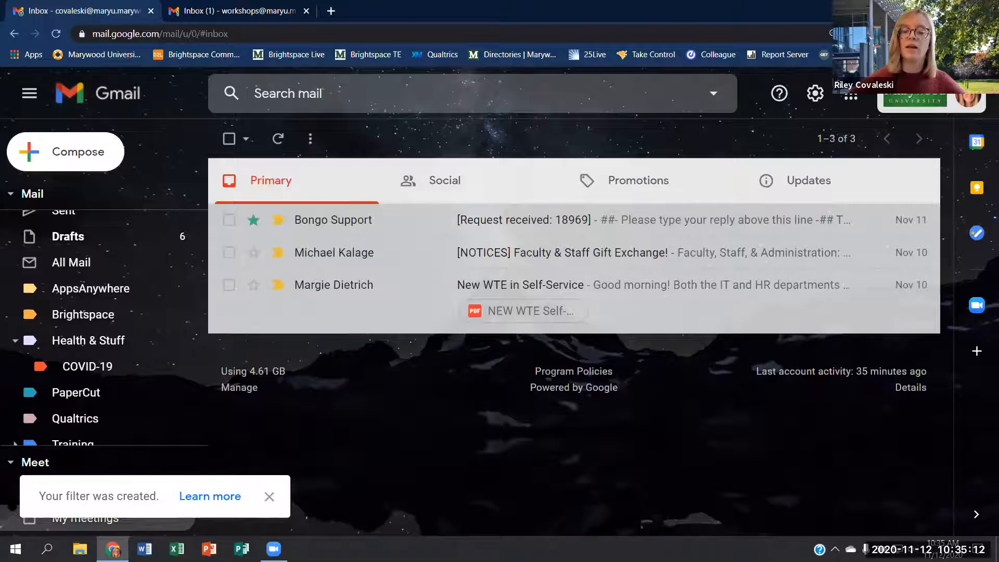
pyautogui.click(814, 93)
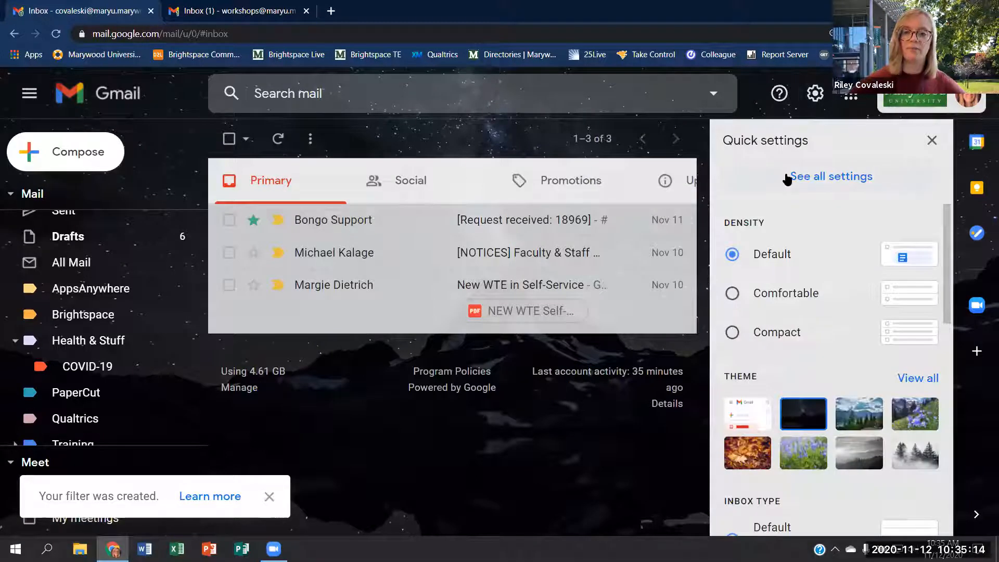
pyautogui.click(787, 177)
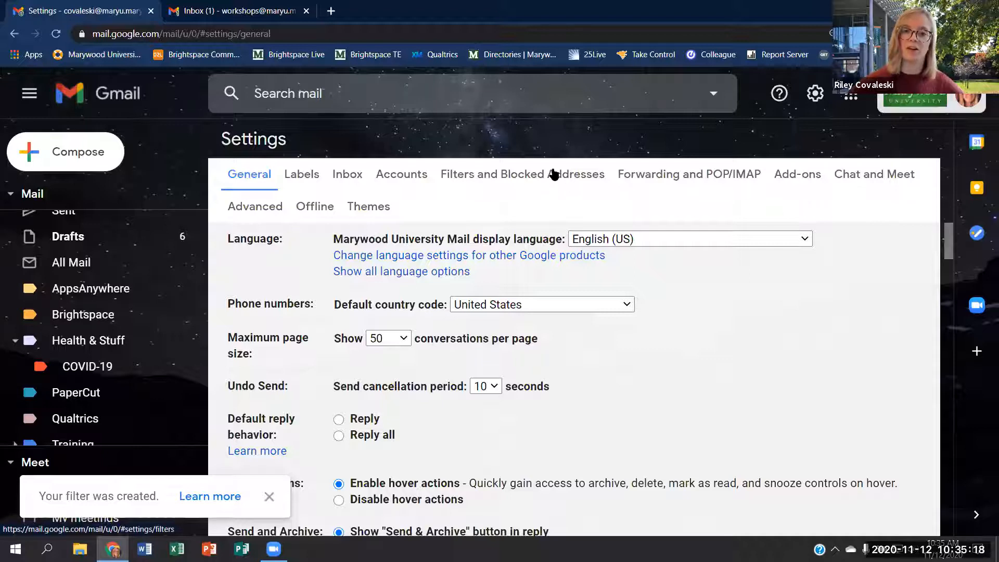
pyautogui.click(534, 179)
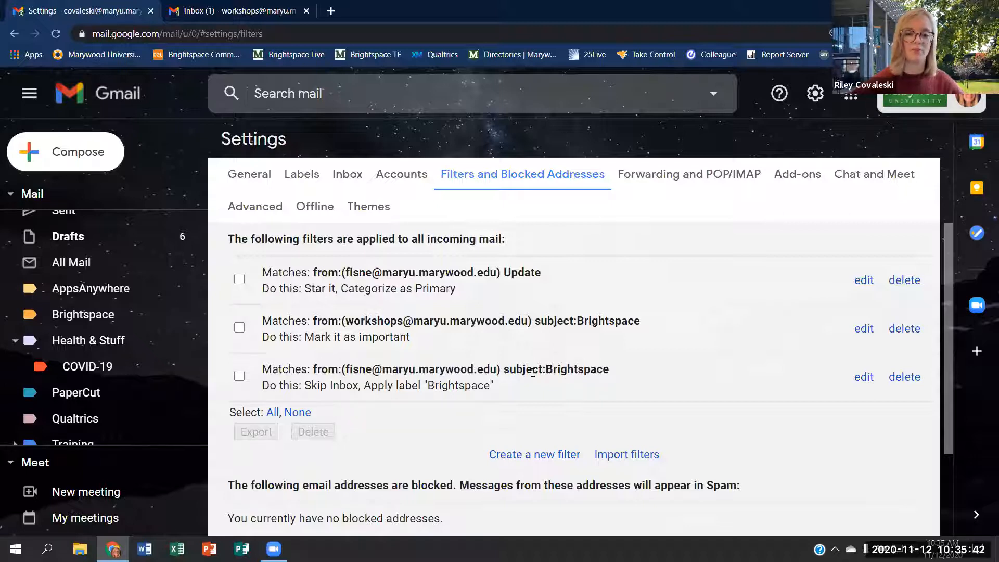
# - Review the actions of the new Brightspace filter and the matching word and actions of the Update filter
pyautogui.moveTo(306, 386); pyautogui.dragTo(489, 392)
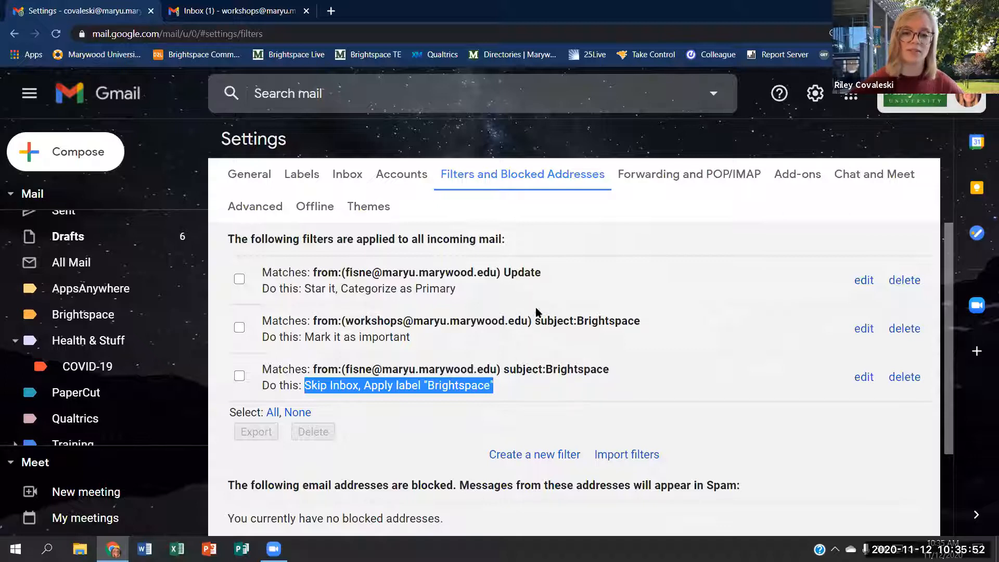
pyautogui.moveTo(502, 272); pyautogui.dragTo(543, 279)
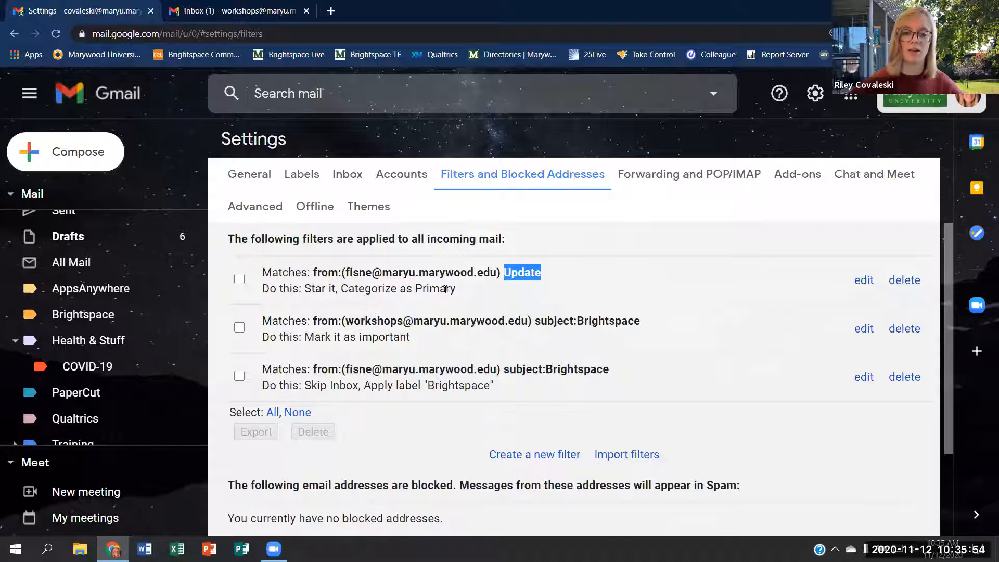
pyautogui.moveTo(308, 289); pyautogui.dragTo(453, 295)
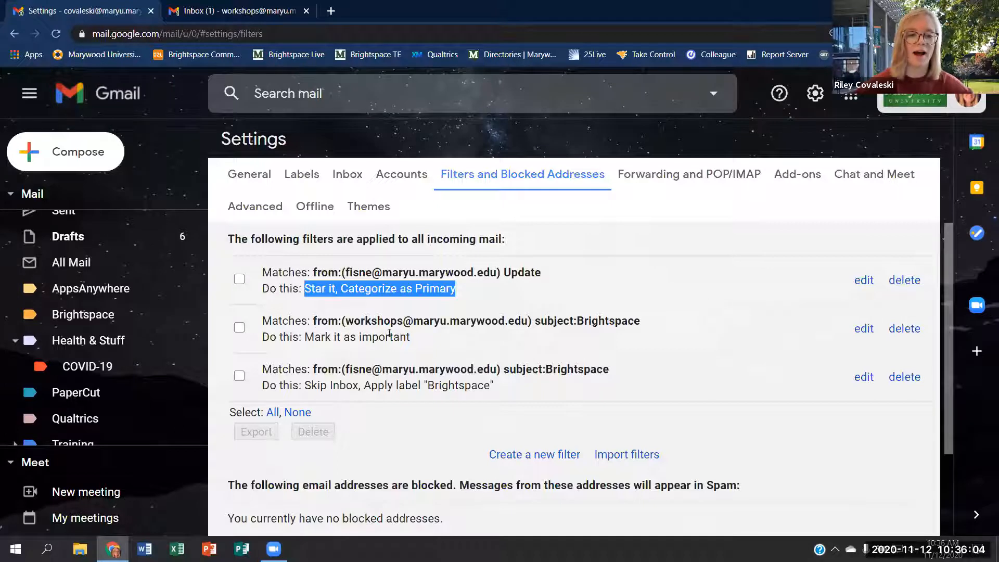
# - Delete the filter that marks Brightspace messages from the workshops account as important, and confirm the deletion
pyautogui.moveTo(346, 320); pyautogui.dragTo(538, 320)
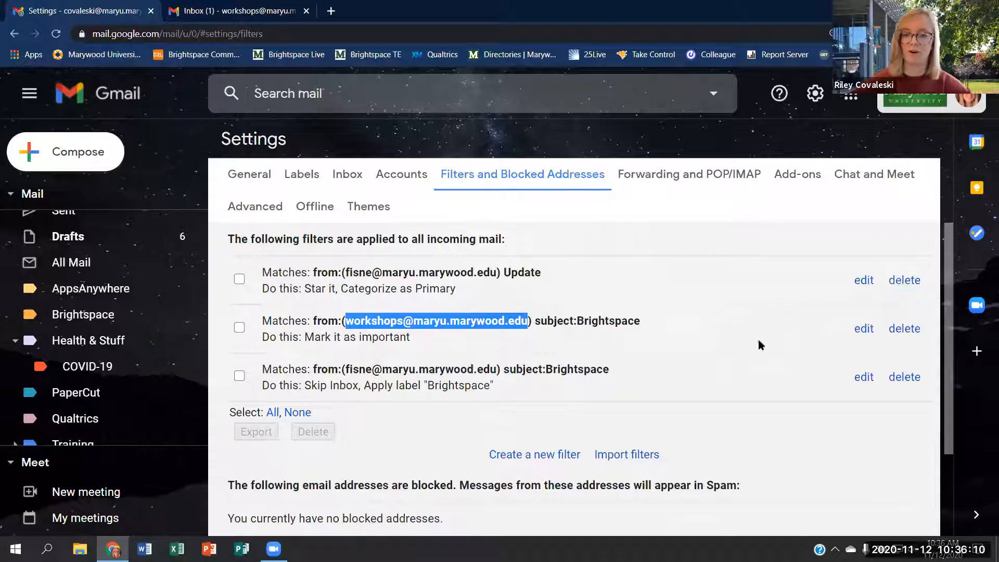
pyautogui.click(904, 329)
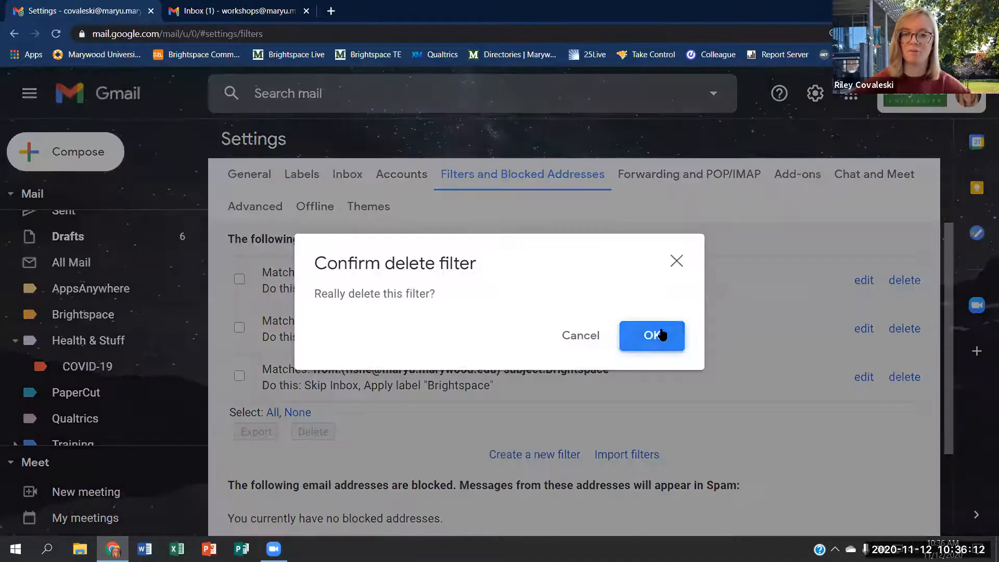
pyautogui.click(661, 334)
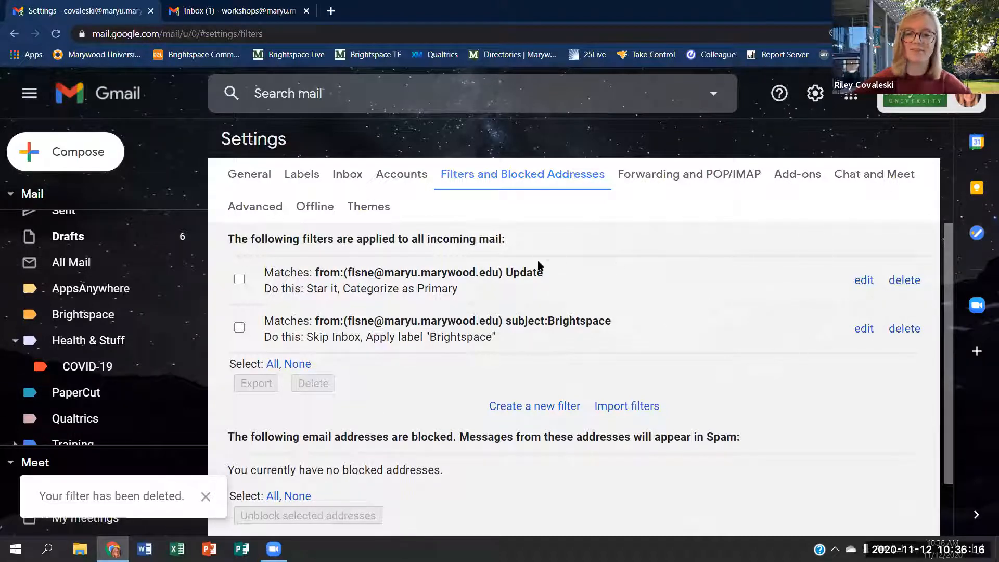
# - Edit the filter that stars messages and categorizes them as Primary, set its required words to Updates, and save it
pyautogui.moveTo(459, 291); pyautogui.dragTo(265, 270)
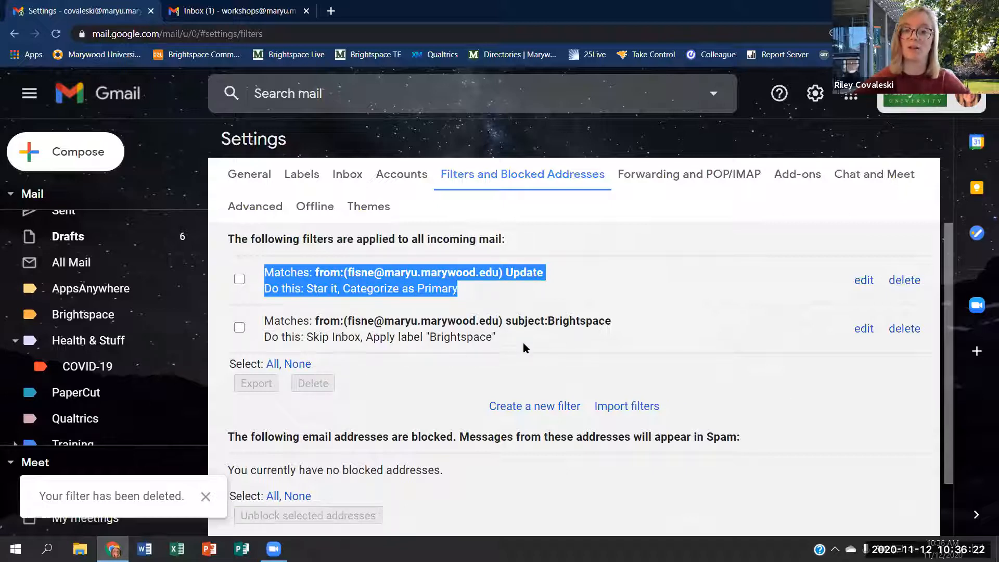
pyautogui.click(861, 283)
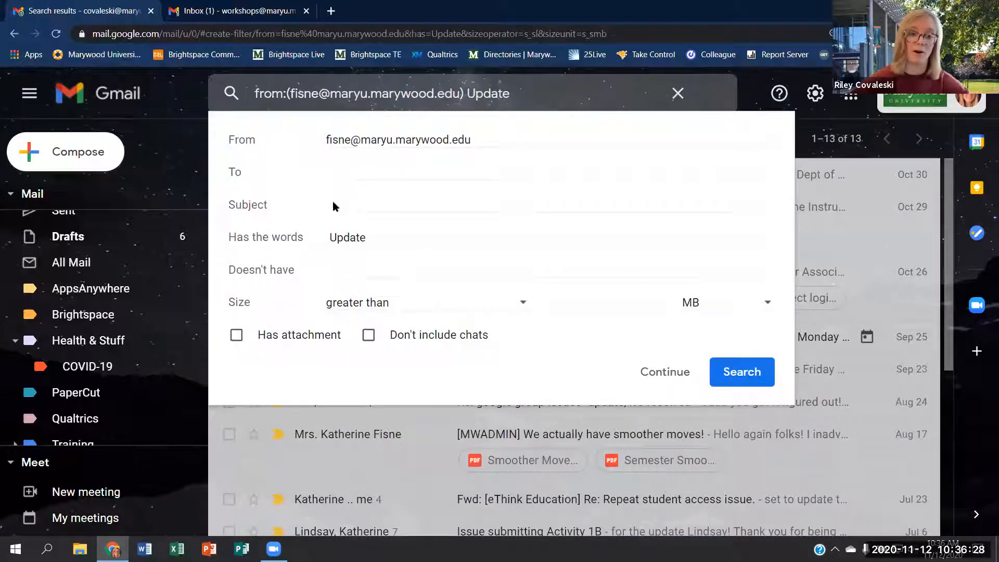
pyautogui.click(356, 208)
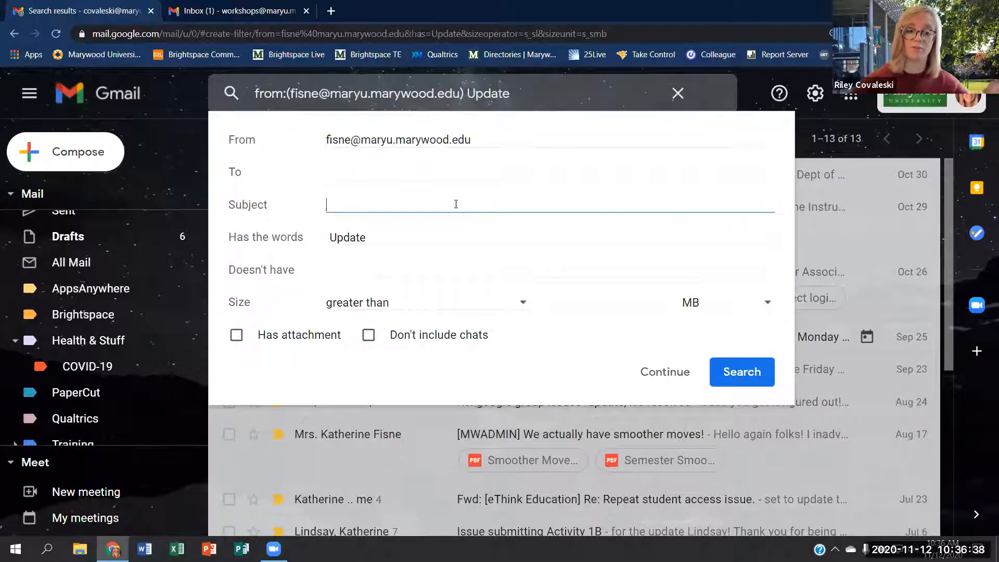
pyautogui.click(363, 270)
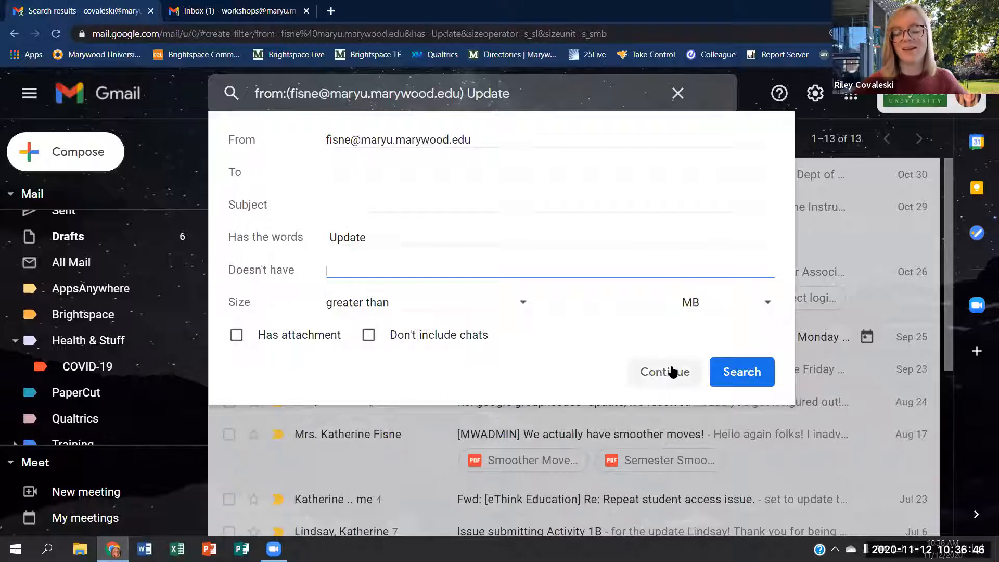
pyautogui.click(386, 232)
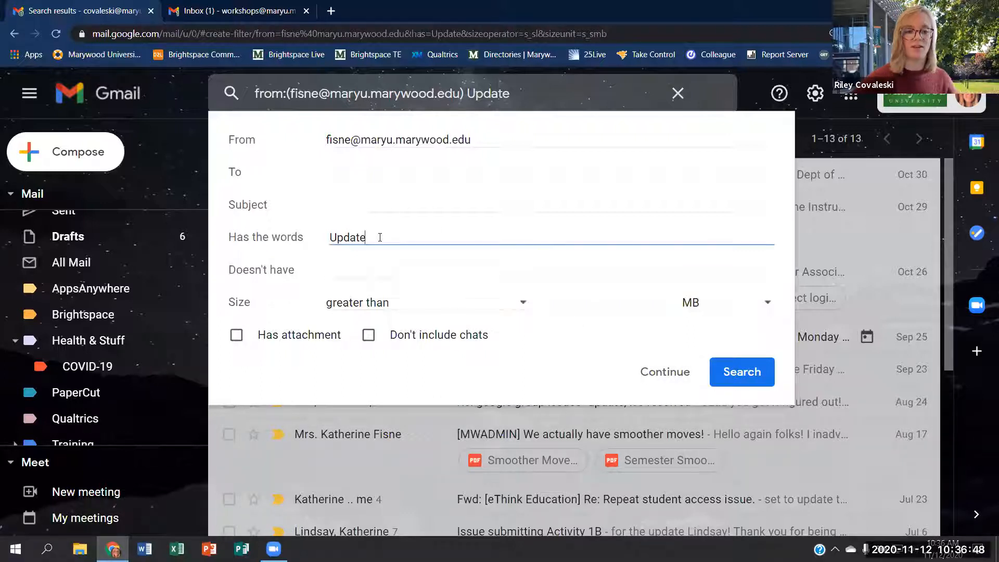
pyautogui.write('s')
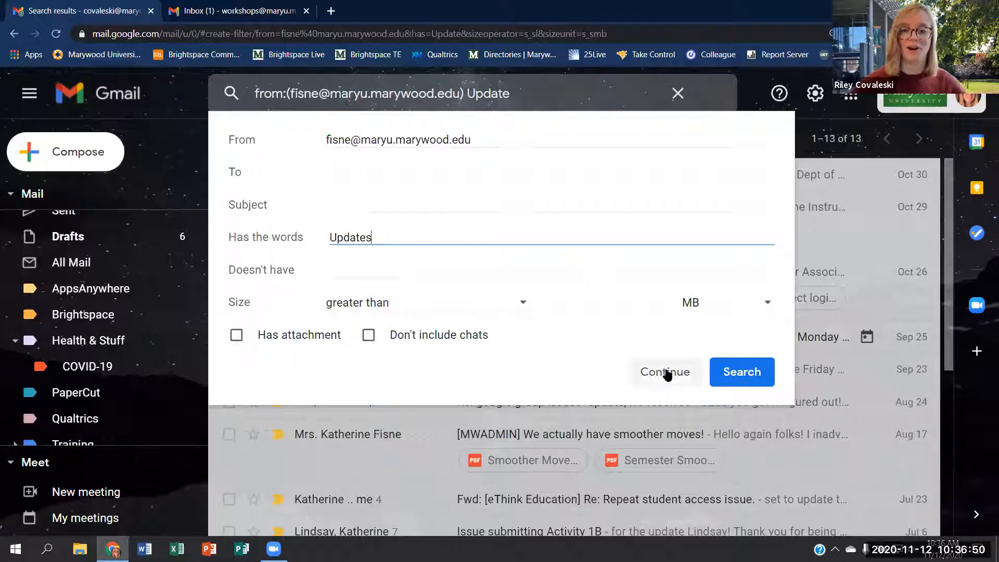
pyautogui.click(656, 376)
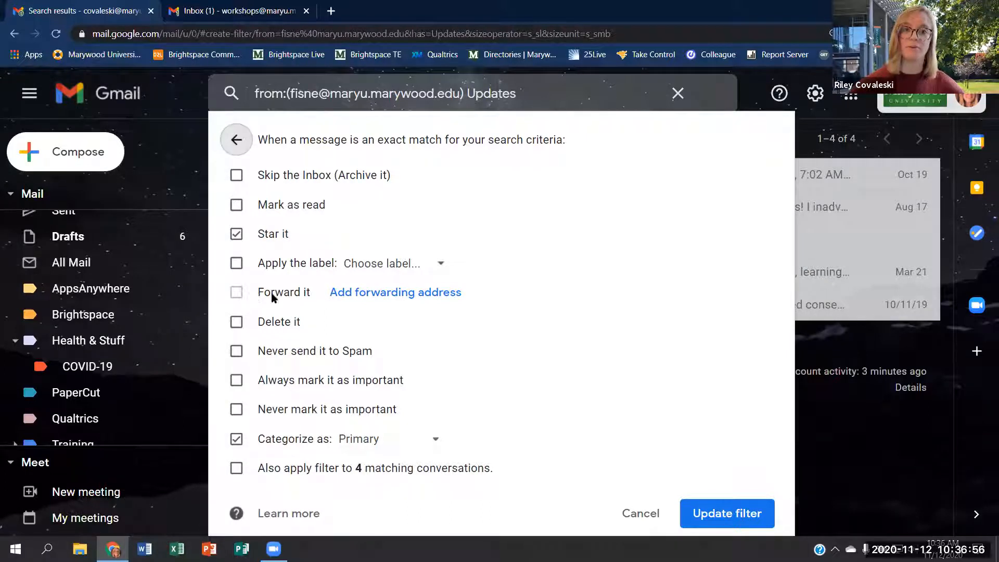
pyautogui.click(710, 520)
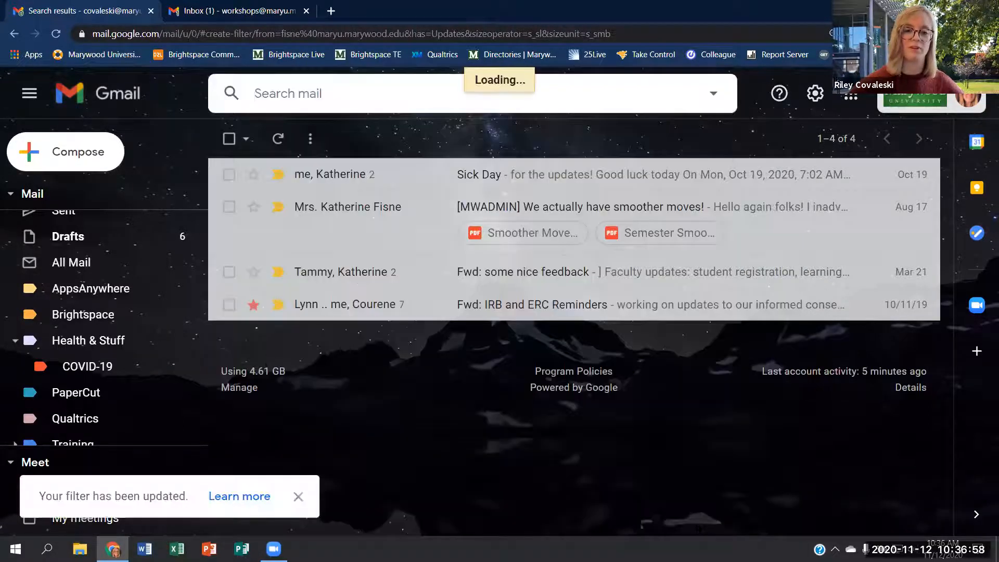
# - Review the criteria and actions of the edited Updates filter, and view the blank form for creating a new filter without filling it in
pyautogui.moveTo(461, 291); pyautogui.dragTo(261, 276)
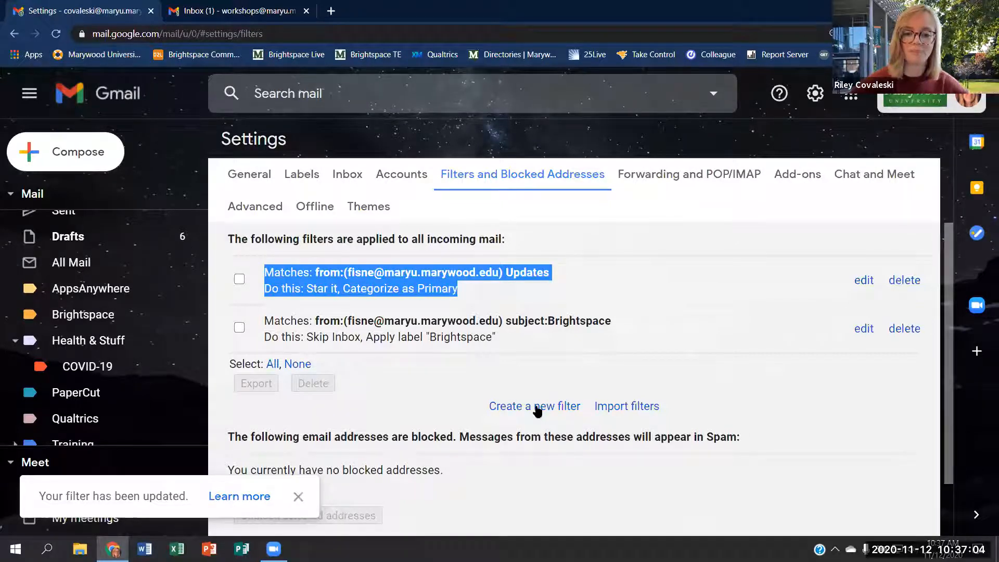
pyautogui.scroll(-1, 526, 408)
pyautogui.click(526, 340)
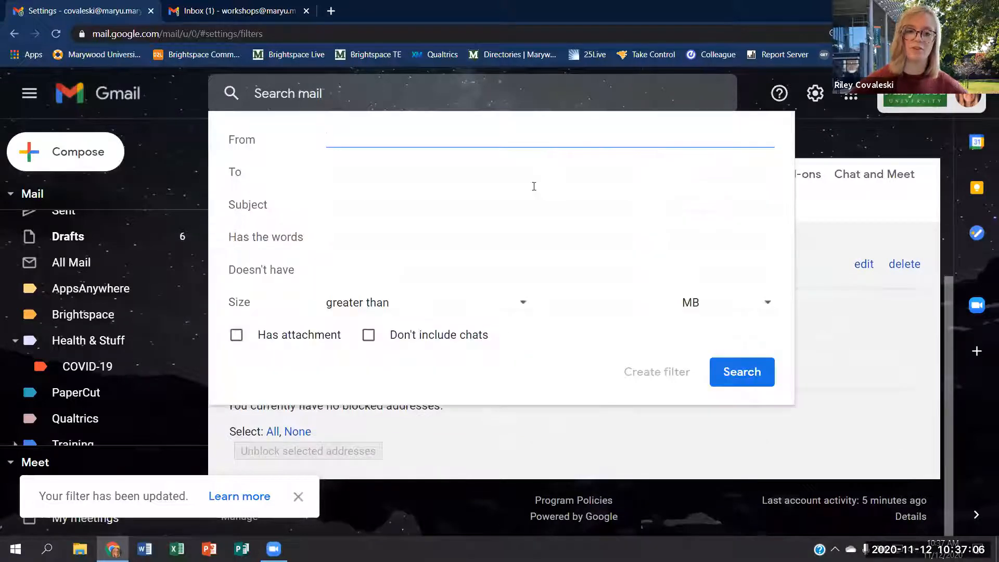
pyautogui.click(836, 353)
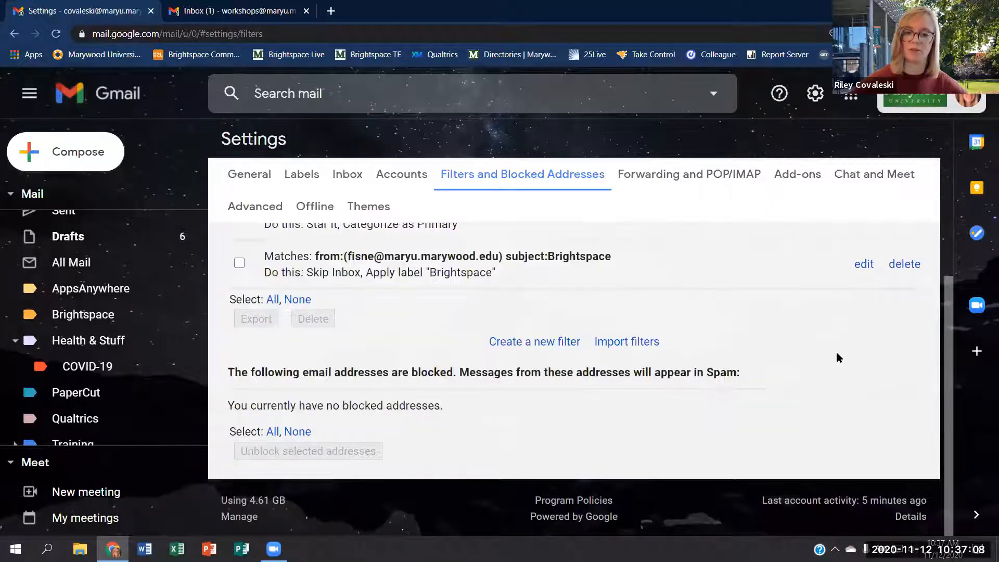
pyautogui.scroll(1, 779, 324)
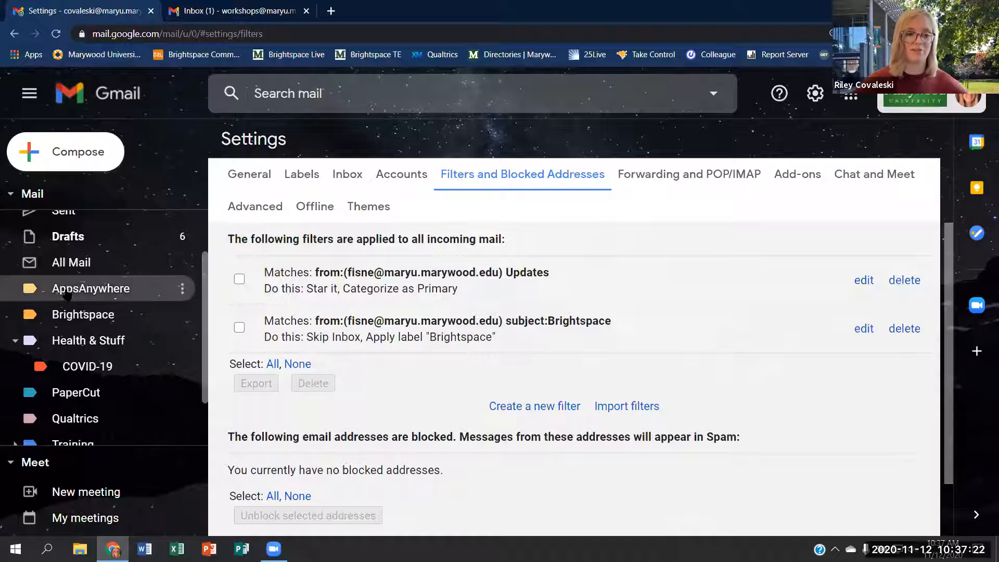
# - Leave the filter settings and return to the inbox
pyautogui.scroll(2, 91, 288)
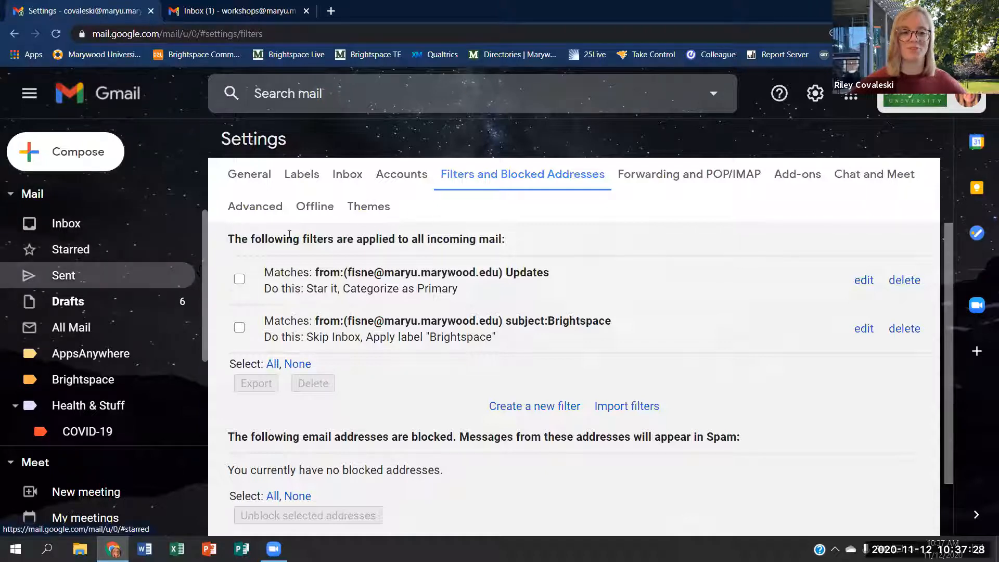
pyautogui.click(66, 224)
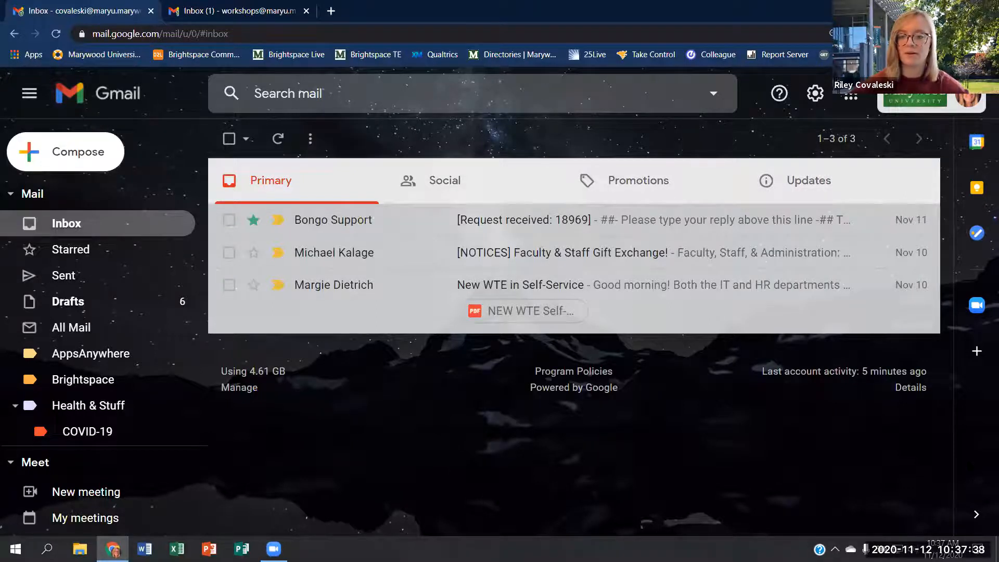
pyautogui.click(586, 21)
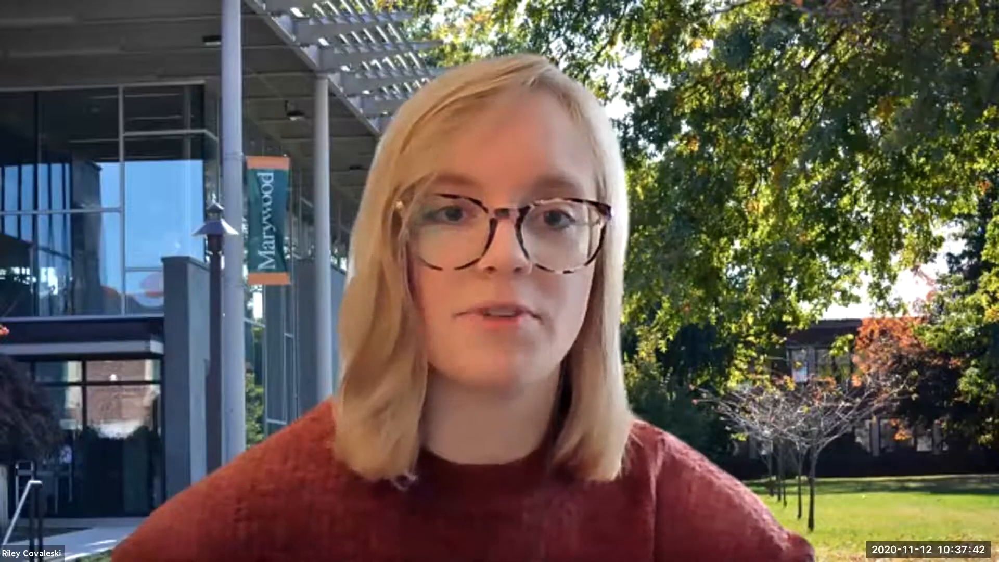